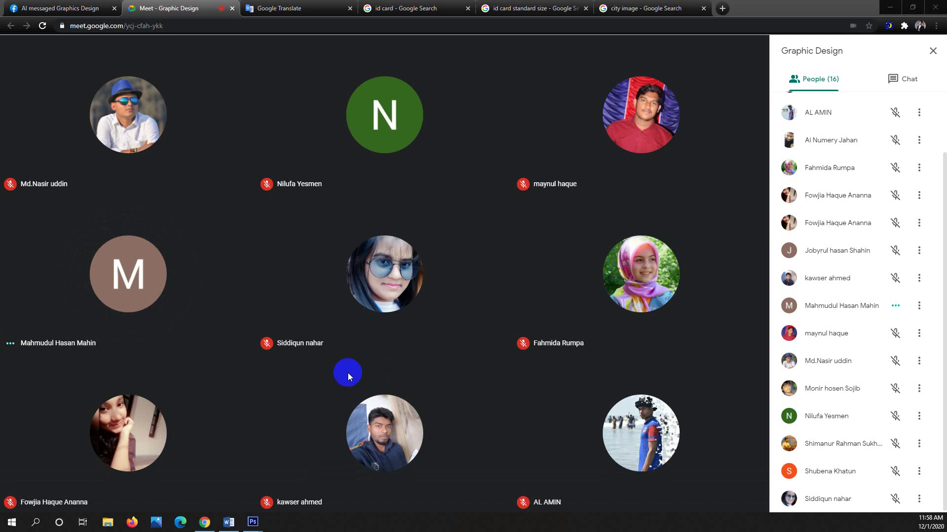
- Review the finished ID card on Facebook, the city image results and the standard ID card size search
left_click(32, 5)
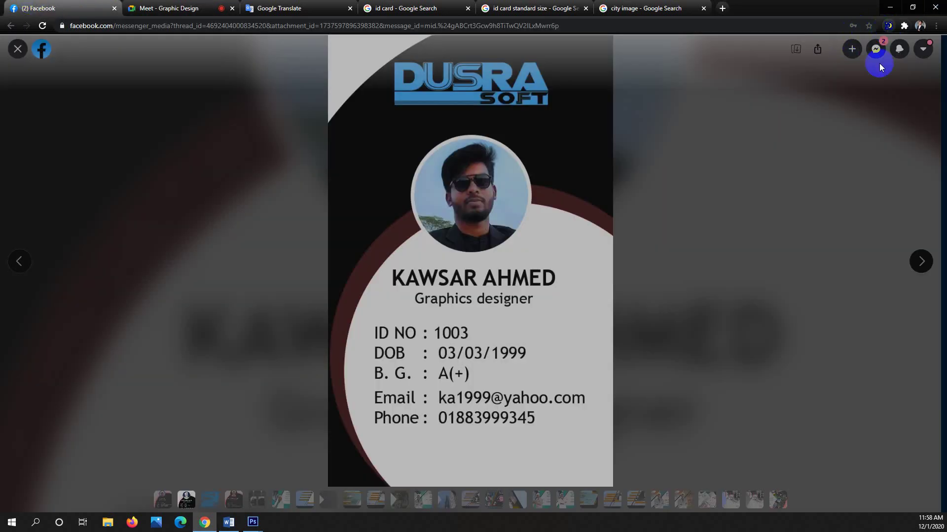
left_click(891, 25)
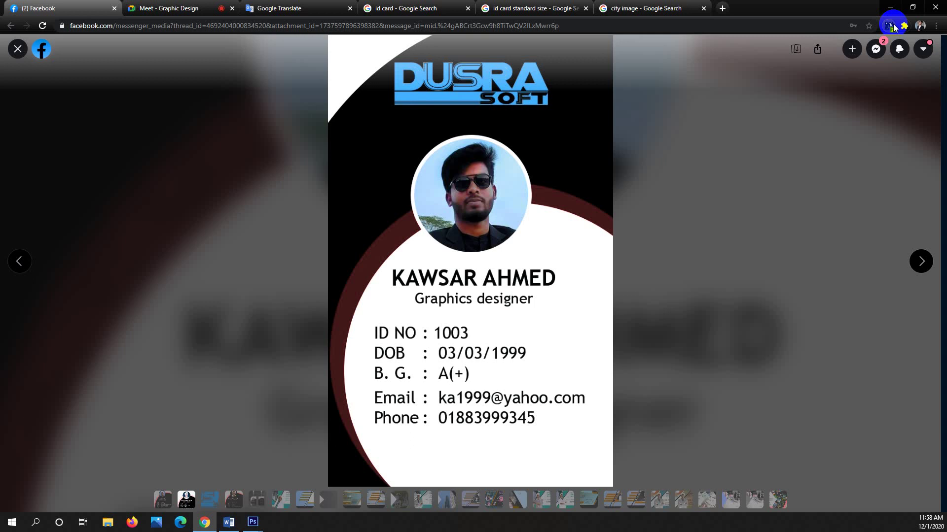
left_click(673, 4)
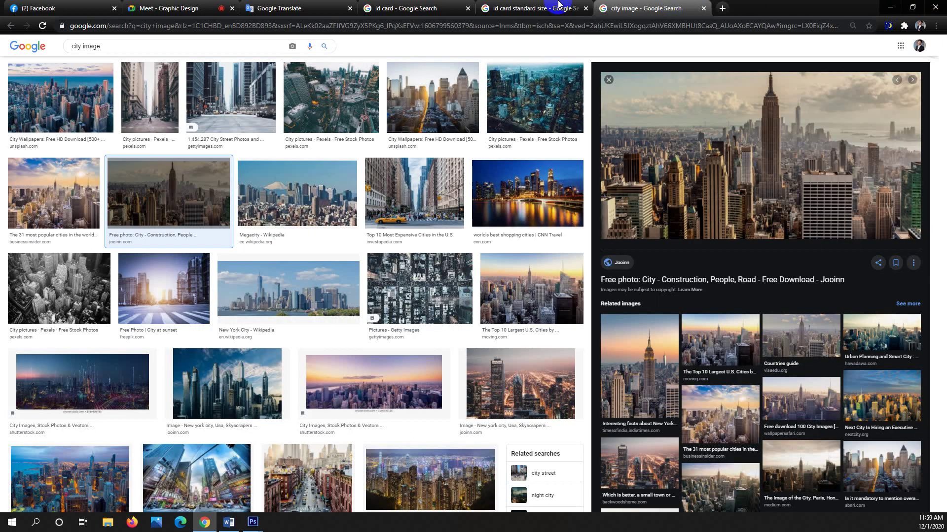
left_click(522, 8)
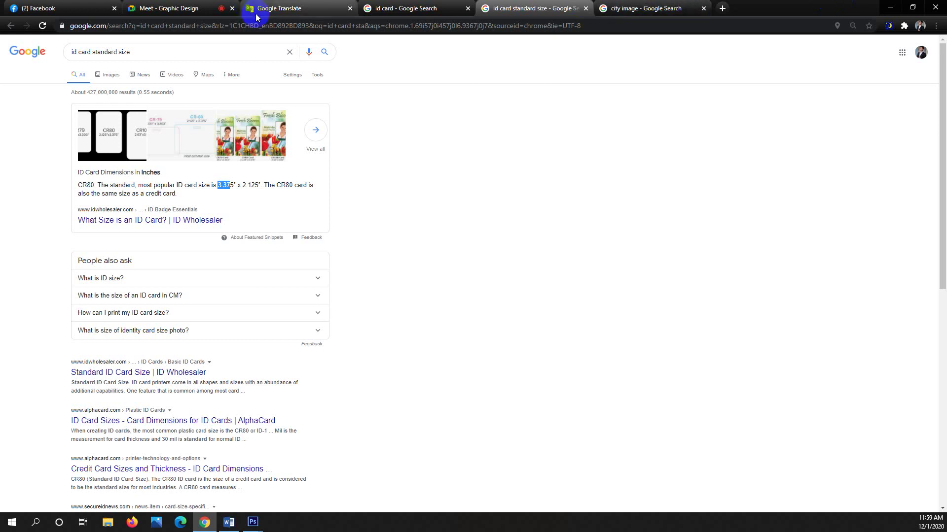
- Copy the black, red and white ID card template preview from the "id card" image results
left_click(414, 5)
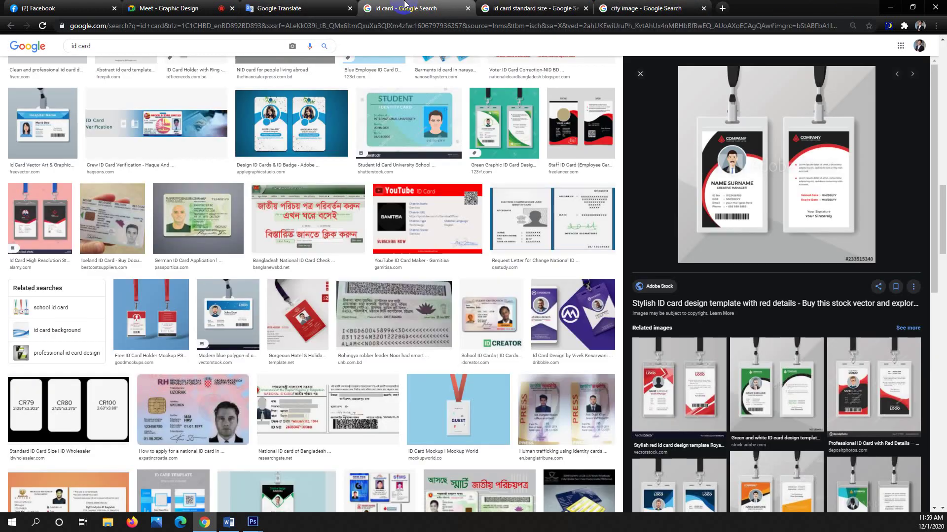
right_click(698, 117)
left_click(730, 217)
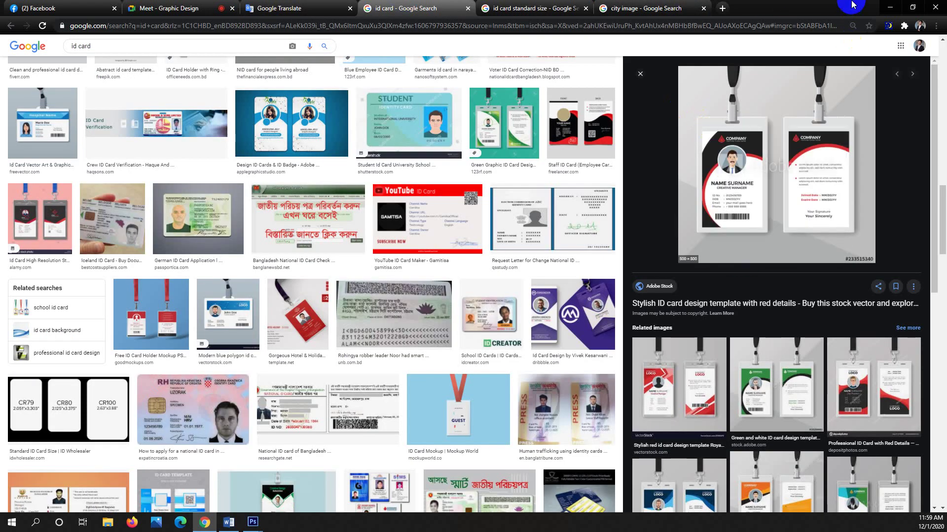
- Switch to Photoshop, paste the template into Untitled-2, and enlarge it to about 217.6% with its front card centred on the canvas
left_click(890, 8)
left_click(366, 108)
left_click(98, 106)
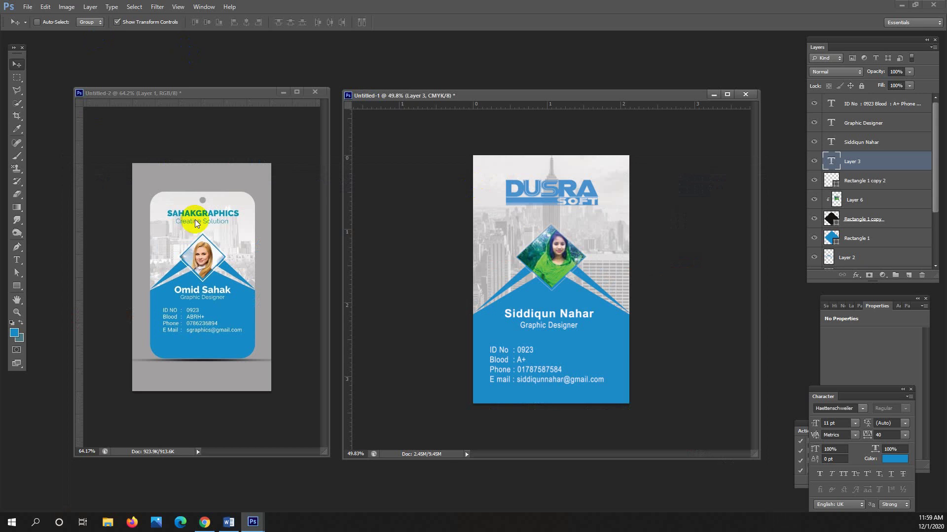
left_click(203, 256)
key("ctrl+v")
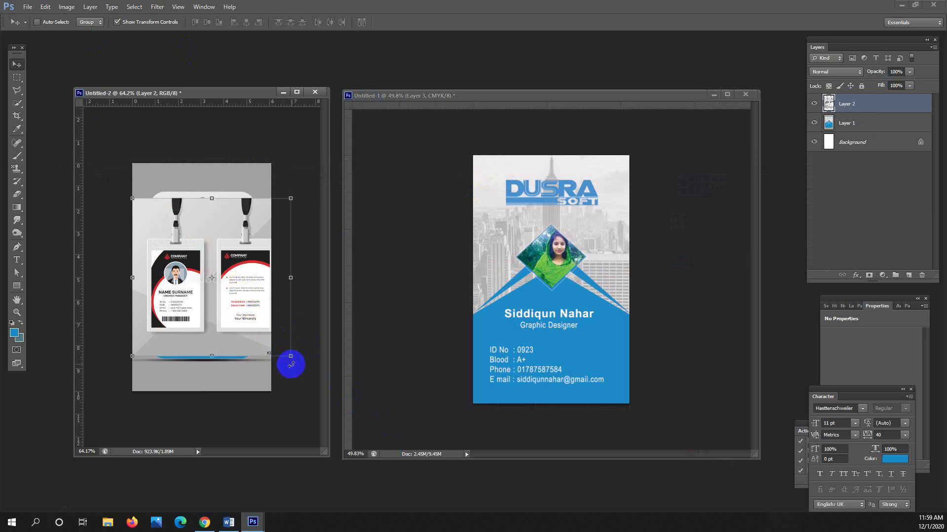
left_click_drag(292, 360, 376, 454)
left_click_drag(168, 302, 225, 280)
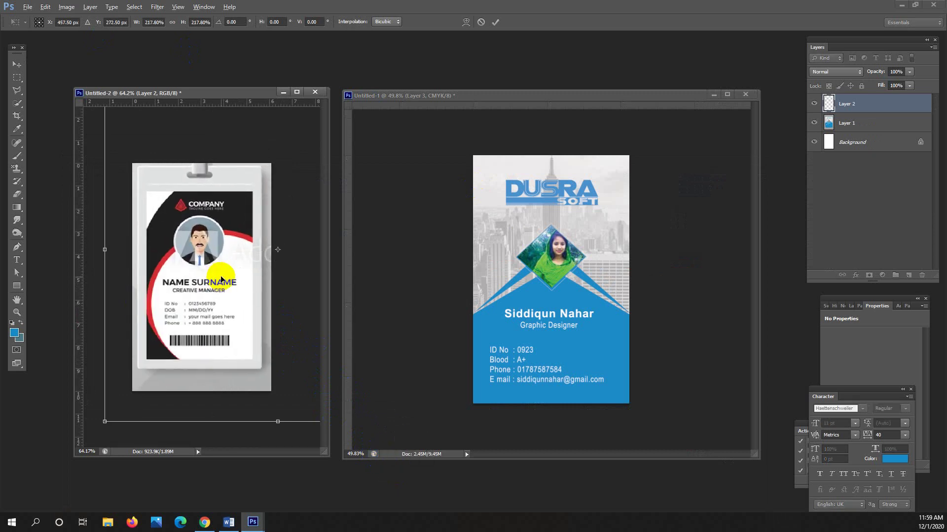
key("Return")
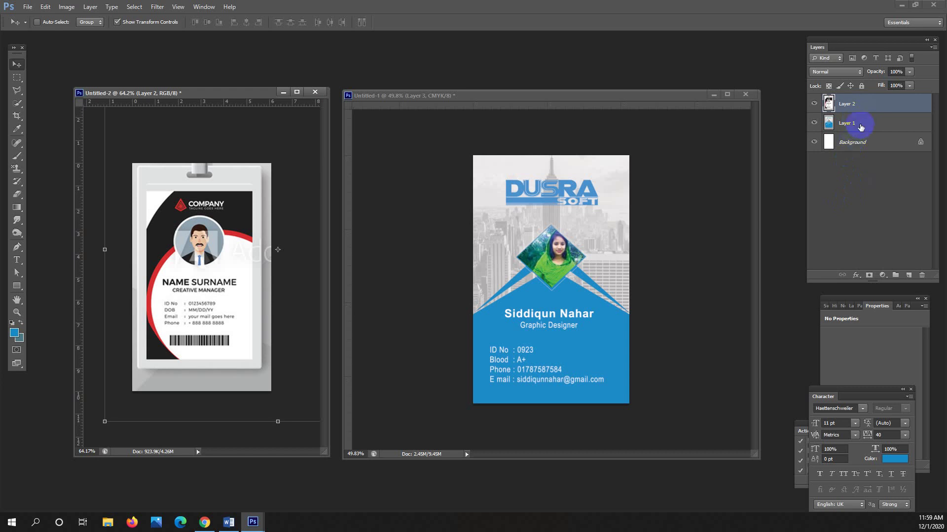
- Step back through the history of Untitled-1 until only the blank white Layer 0 remains
left_click(861, 128)
left_click(631, 174)
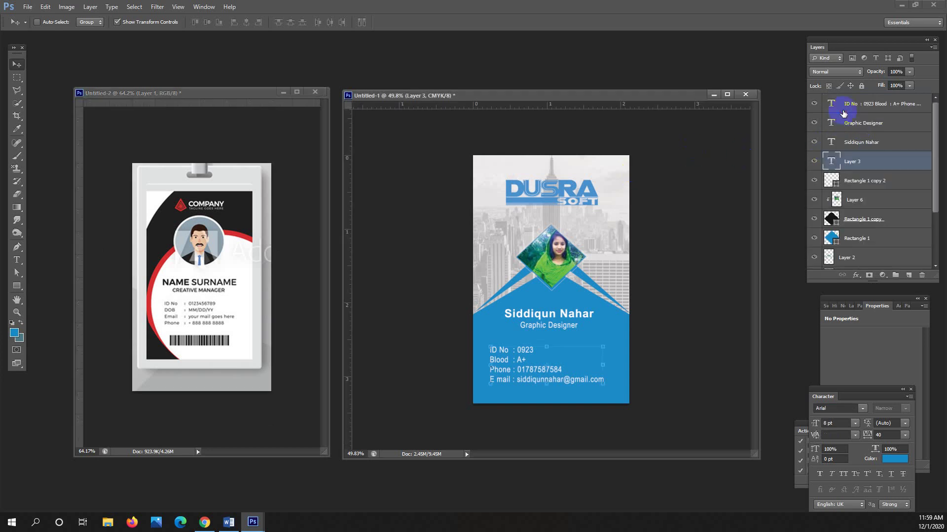
left_click(843, 112)
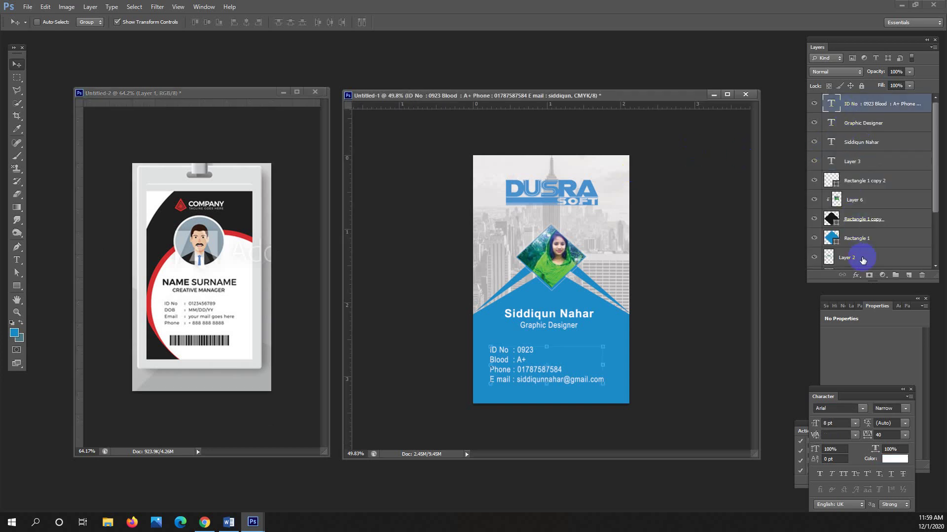
scroll(862, 260, "down", 3)
scroll(863, 261, "down", 5)
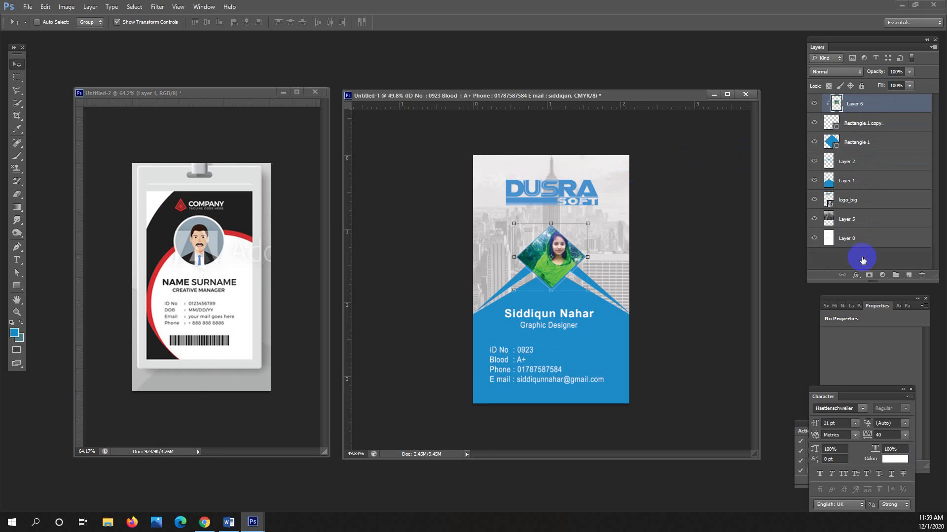
key("ctrl+alt+z")
key("ctrl+alt+z")
key("ctrl+alt+z")
key("ctrl+alt+z")
key("ctrl+alt+z")
key("ctrl+alt+z")
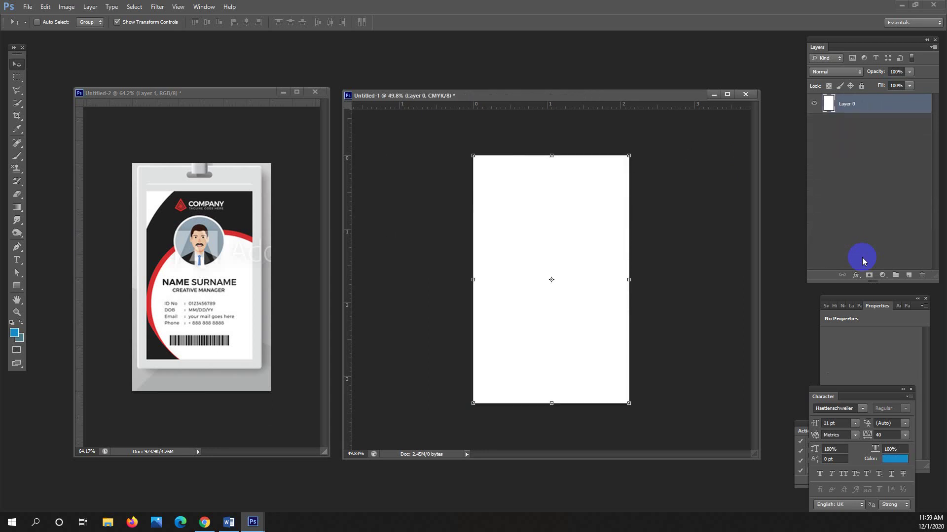
left_click(238, 168)
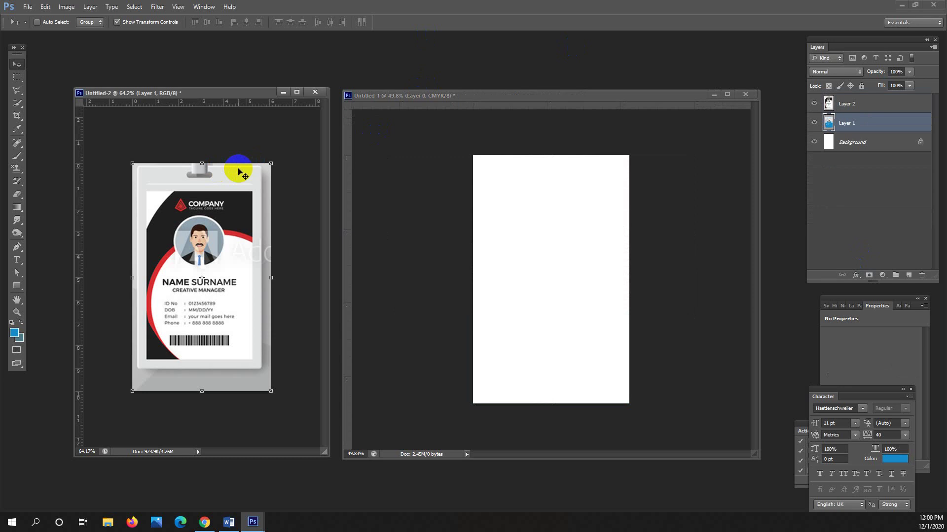
left_click(14, 81)
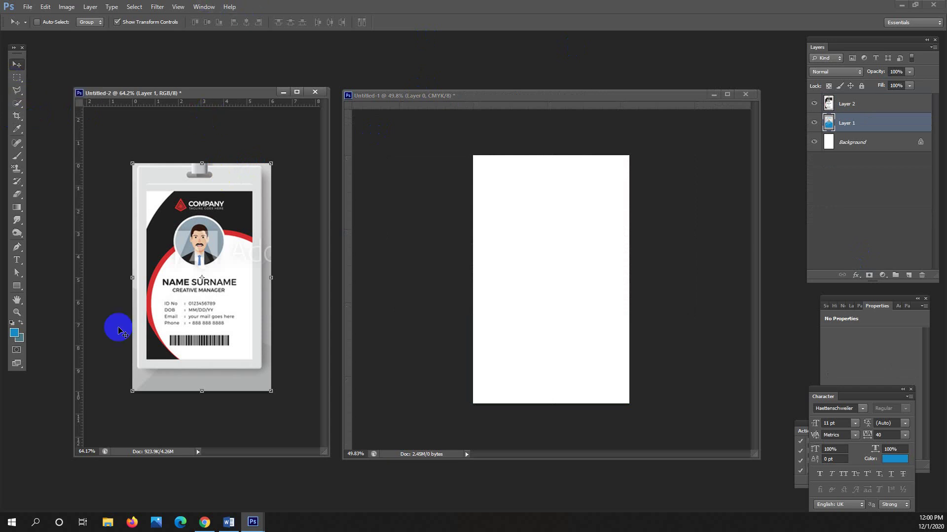
- Switch to the Google Meet call in Chrome and present the entire Screen 2 to the participants
left_click(205, 525)
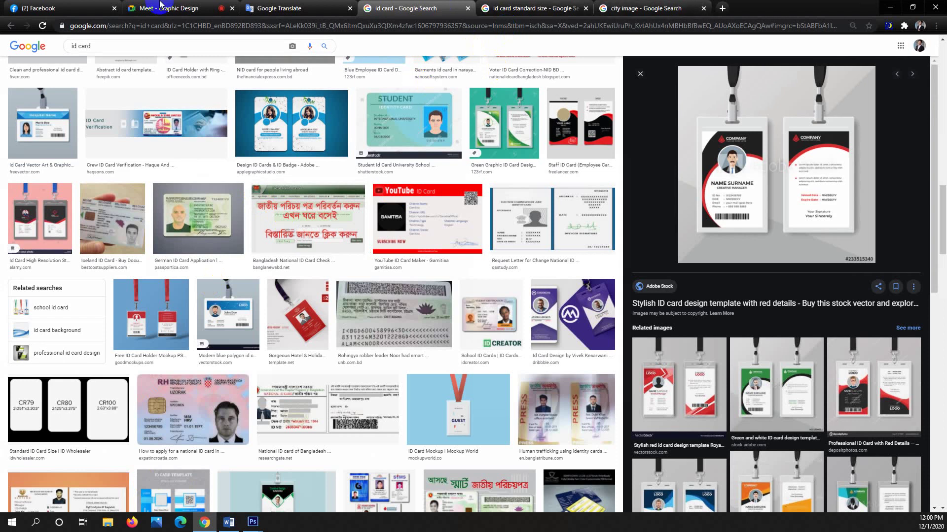
left_click(93, 8)
left_click(162, 8)
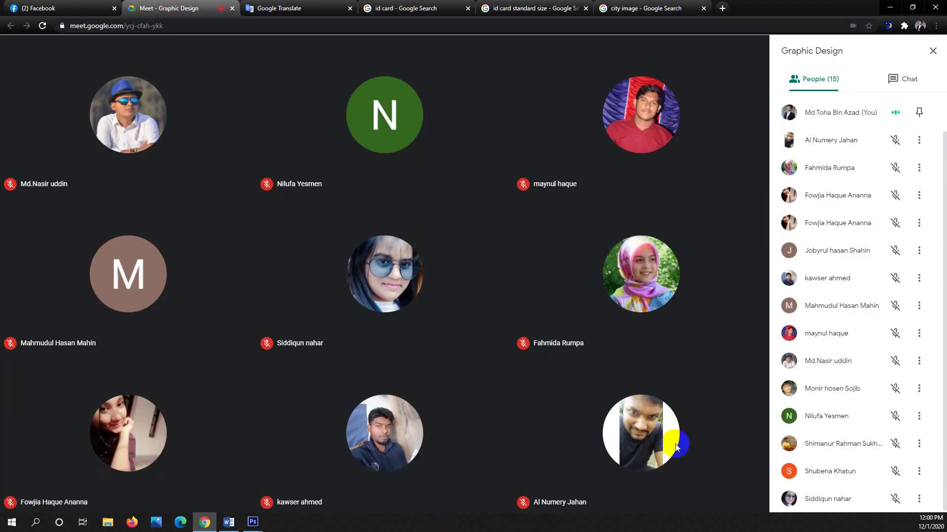
mouse_move(697, 496)
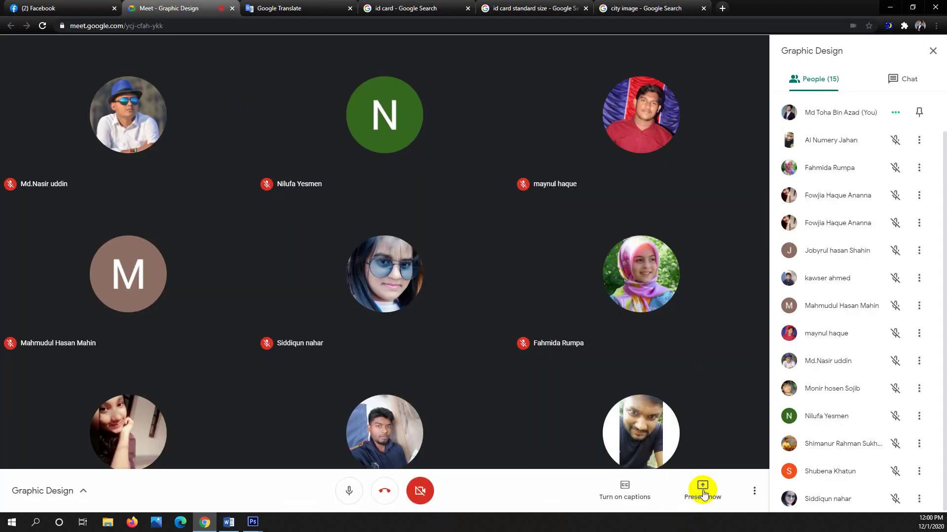
left_click(703, 494)
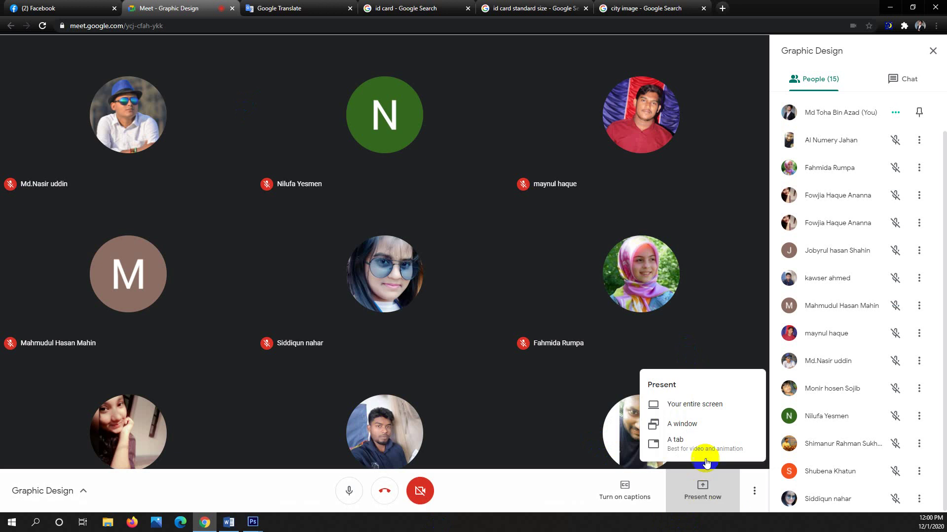
left_click(694, 406)
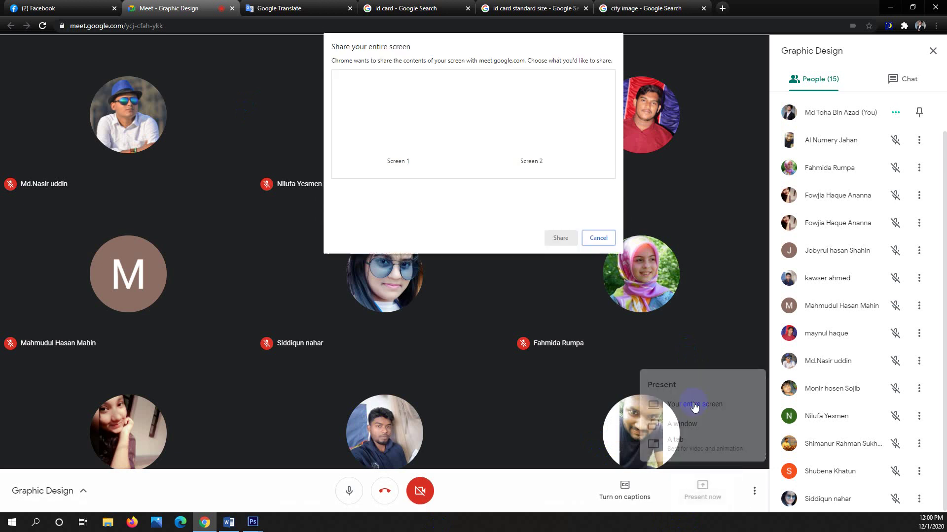
left_click(553, 151)
left_click(559, 239)
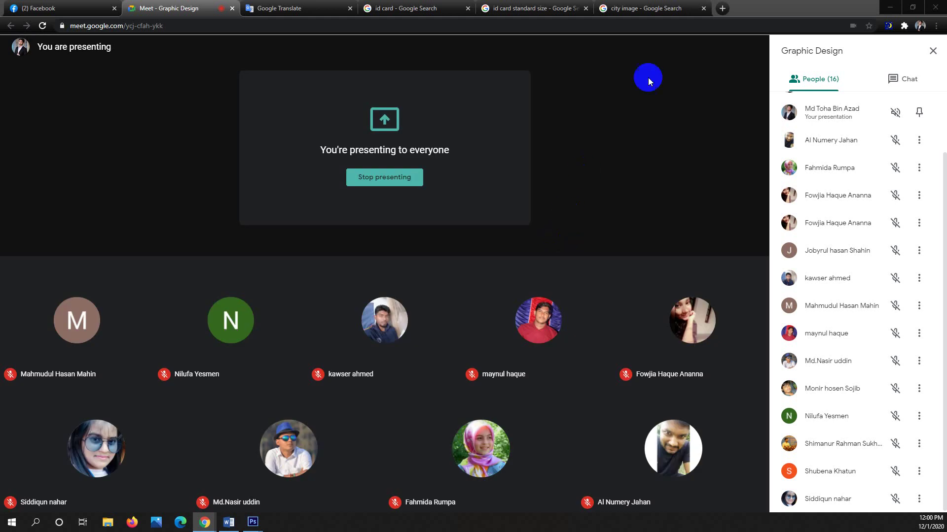
- Return to Photoshop and add a new empty layer above Layer 0 in Untitled-1
double_click(878, 10)
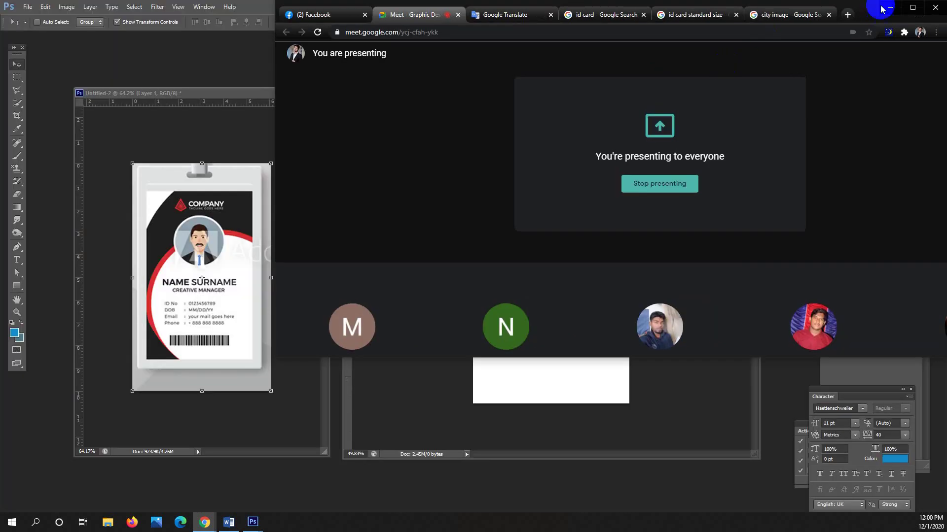
left_click(889, 8)
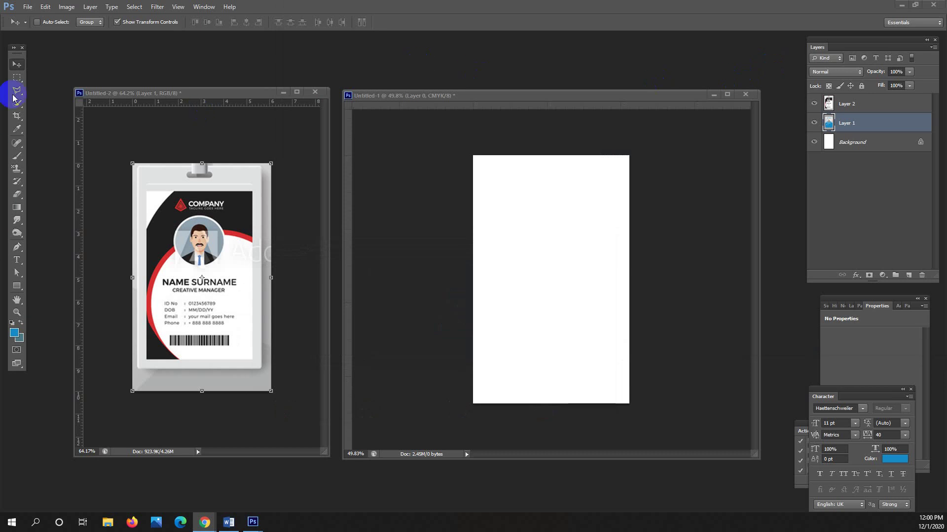
left_click(666, 182)
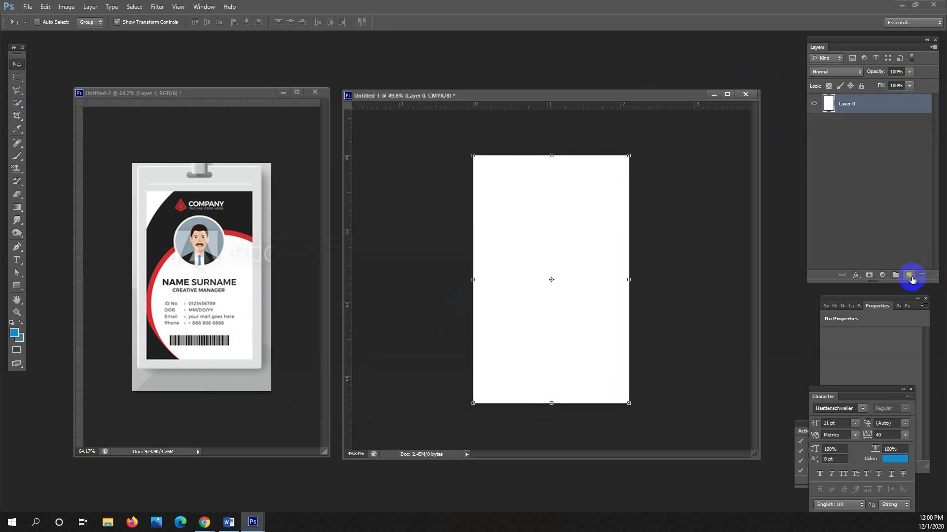
left_click(909, 277)
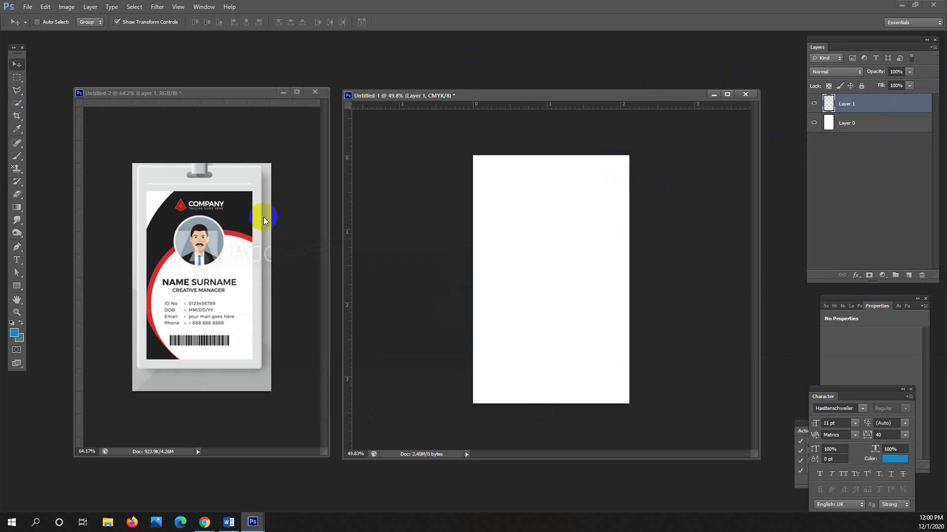
mouse_move(264, 216)
left_mouse_down()
mouse_move(433, 332)
mouse_move(417, 302)
mouse_move(159, 176)
left_mouse_up()
left_click_drag(211, 469, 205, 288)
left_click(191, 203)
mouse_move(152, 357)
left_mouse_down()
mouse_move(188, 191)
mouse_move(276, 225)
mouse_move(121, 189)
mouse_move(482, 275)
left_mouse_up()
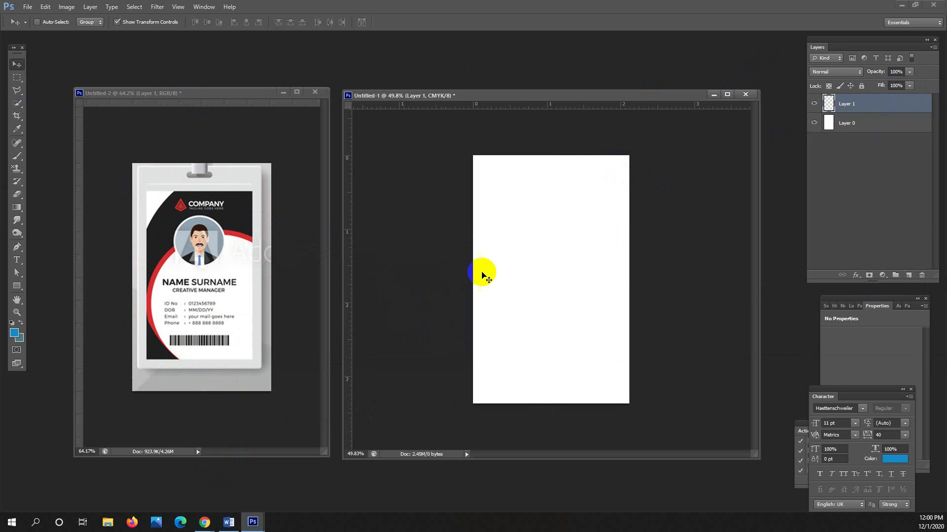
- Draw a yellow circle about 1897 px wide with the Ellipse Tool, covering the card's lower right area and extending beyond its edges
key("z")
left_click(542, 281, "alt")
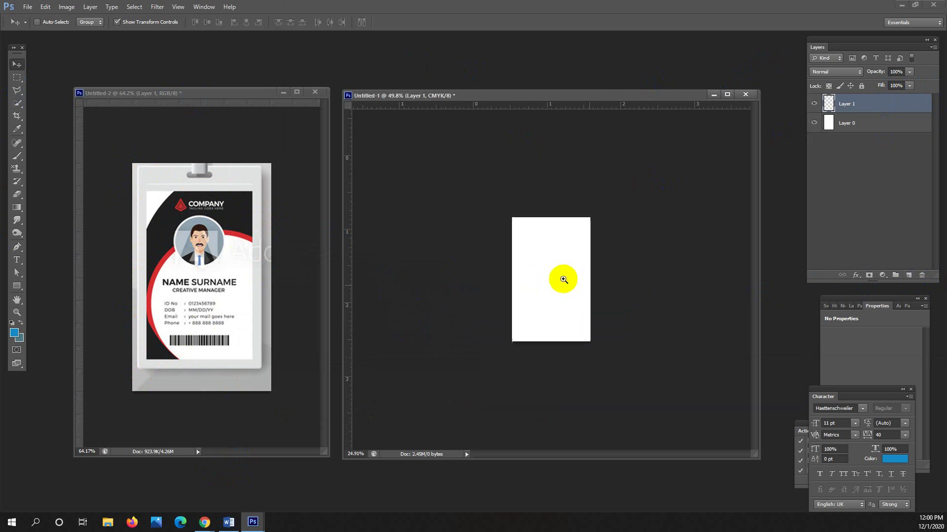
left_click_drag(563, 280, 567, 280)
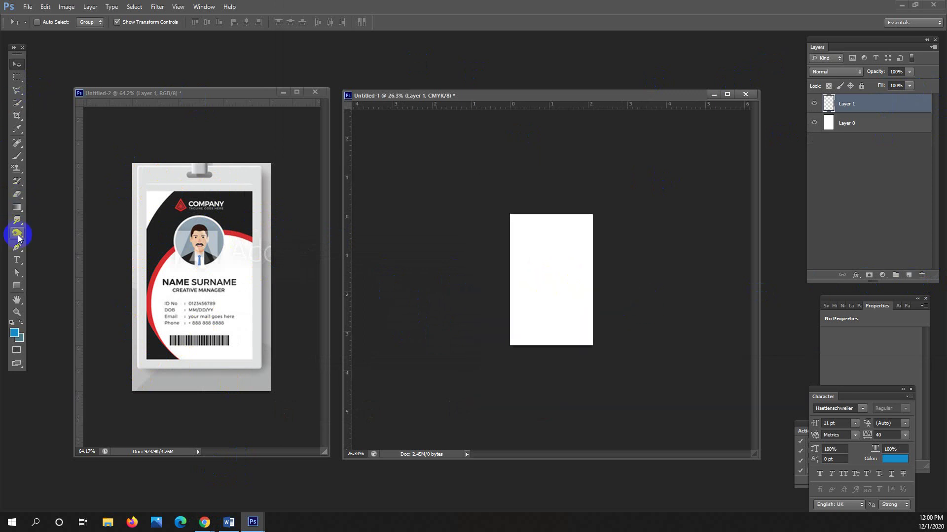
left_click(18, 248)
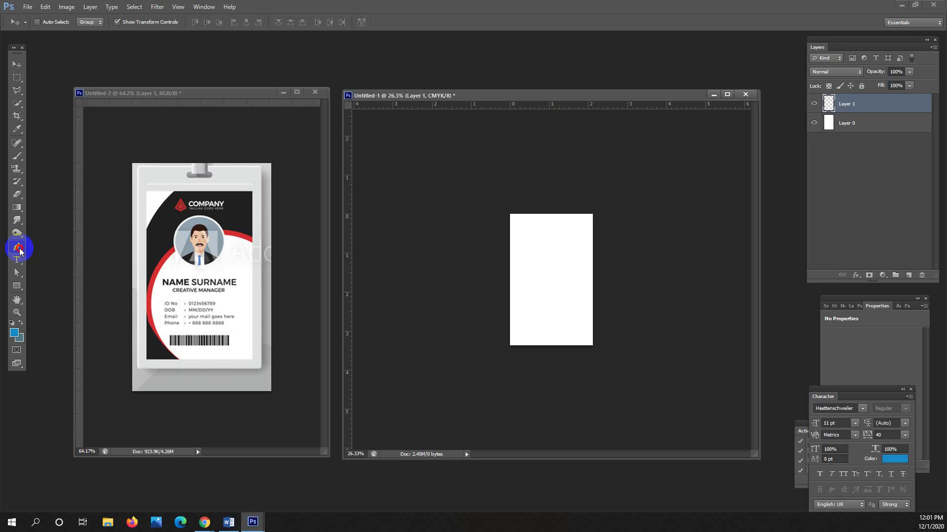
left_click(20, 250)
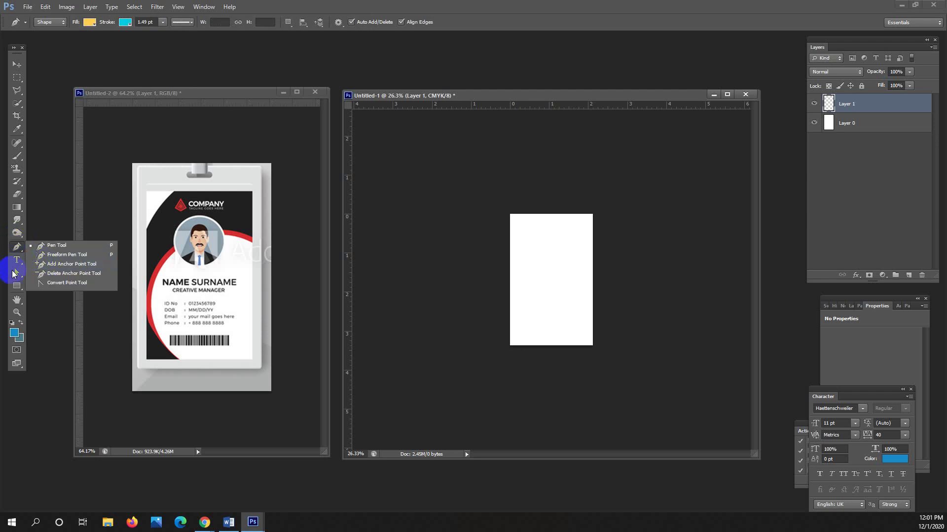
left_click(17, 286)
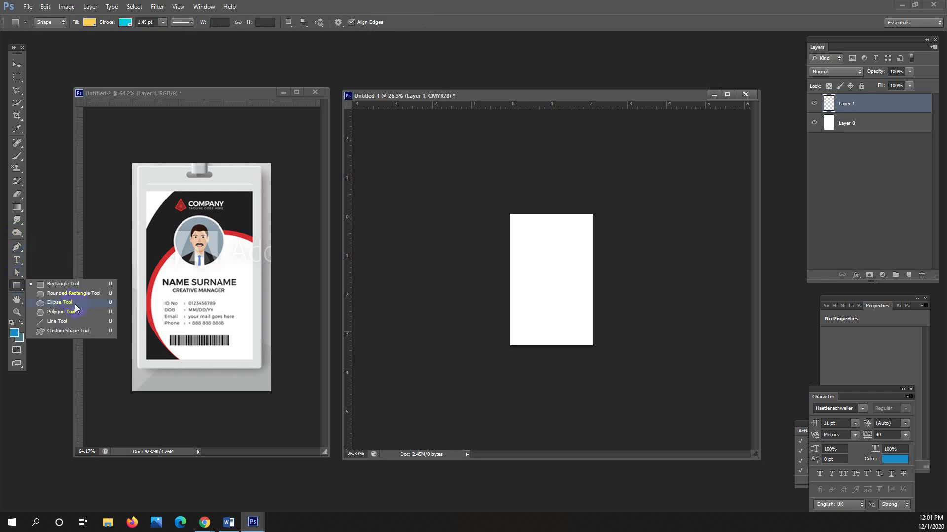
left_click(75, 304)
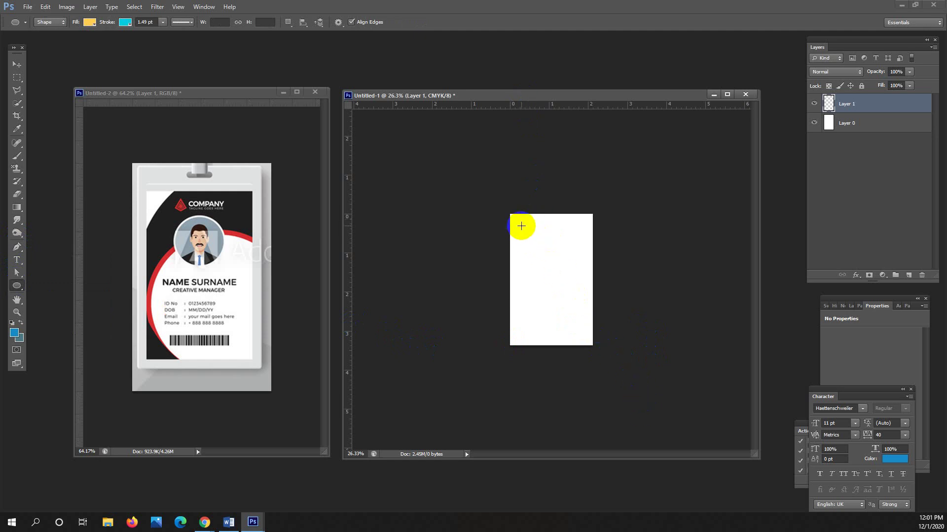
left_click_drag(524, 231, 770, 484)
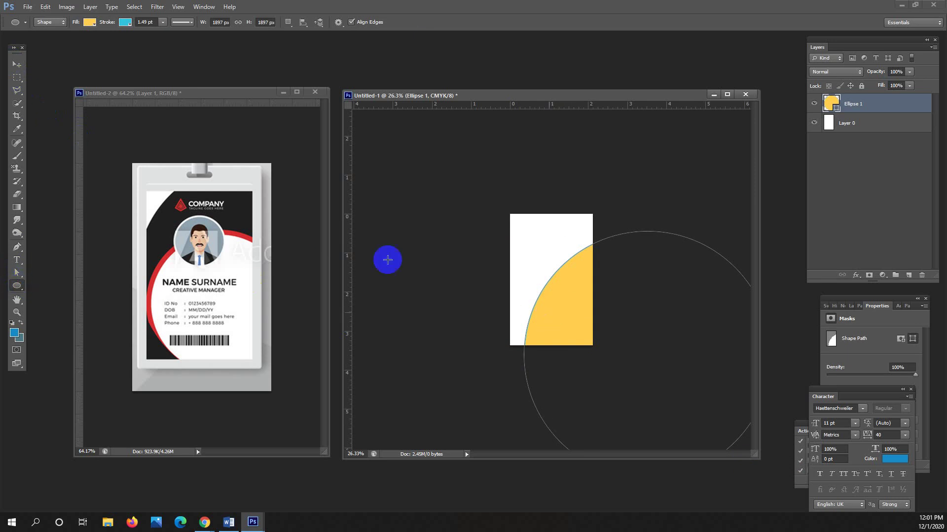
- Move the yellow circle up and left until only the card's upper left corner stays white
left_click(16, 271)
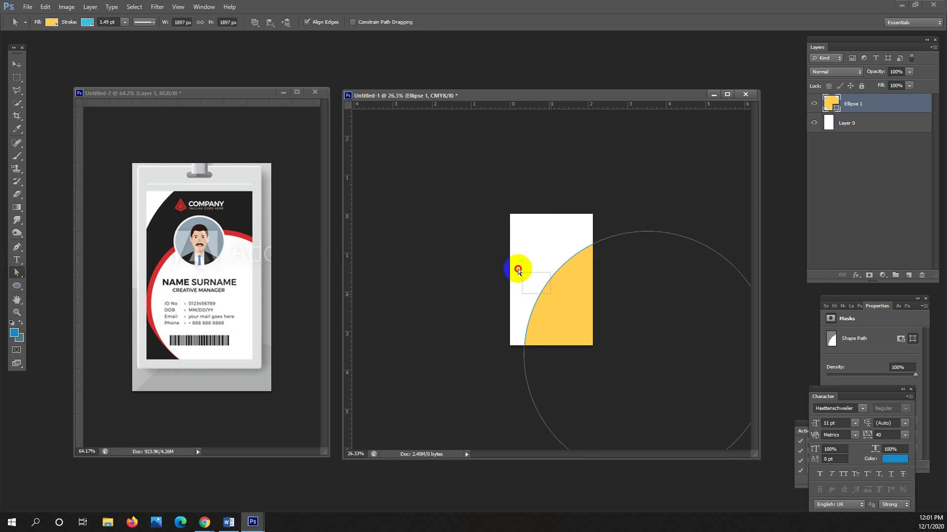
left_click(562, 286)
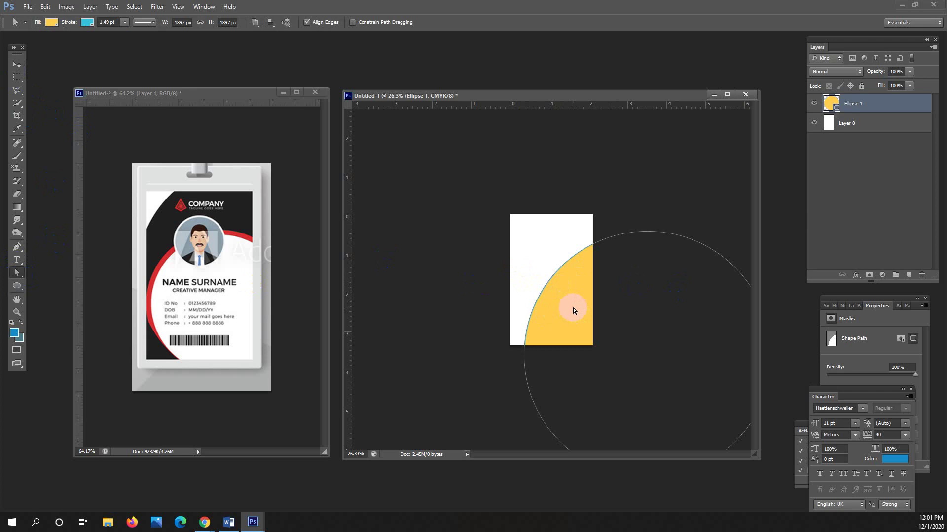
mouse_move(574, 310)
left_mouse_down()
mouse_move(557, 298)
mouse_move(296, 256)
mouse_move(13, 278)
mouse_move(60, 280)
left_mouse_up()
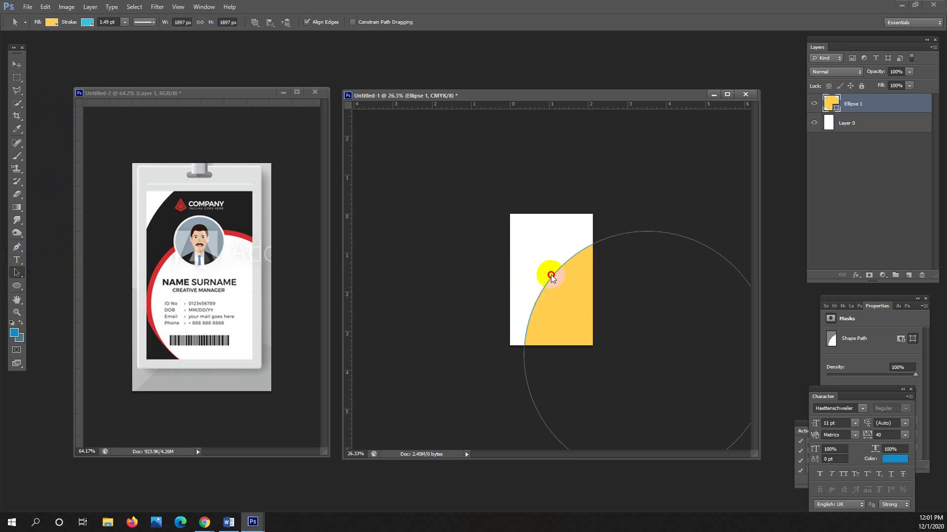
left_click_drag(567, 281, 538, 238)
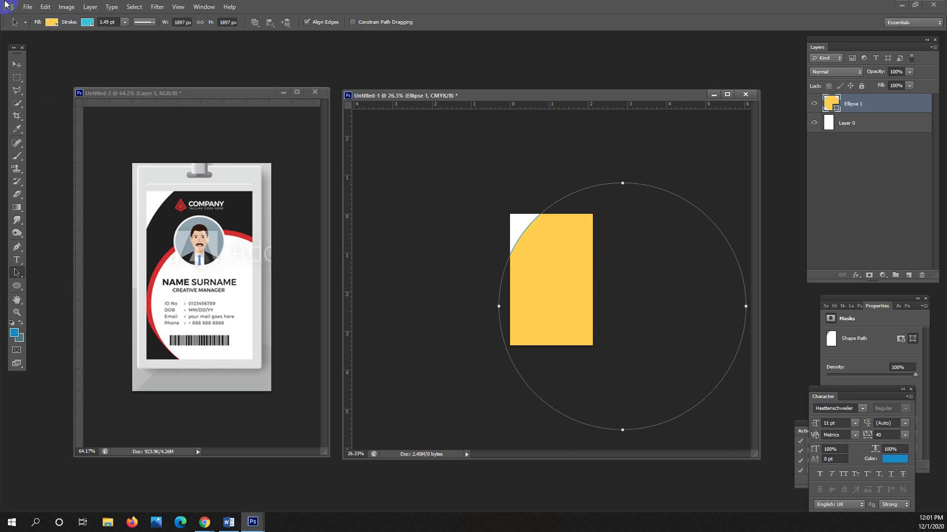
- Sample the near-black background colour of the reference ID card and use it as the large circle's fill
left_click(17, 128)
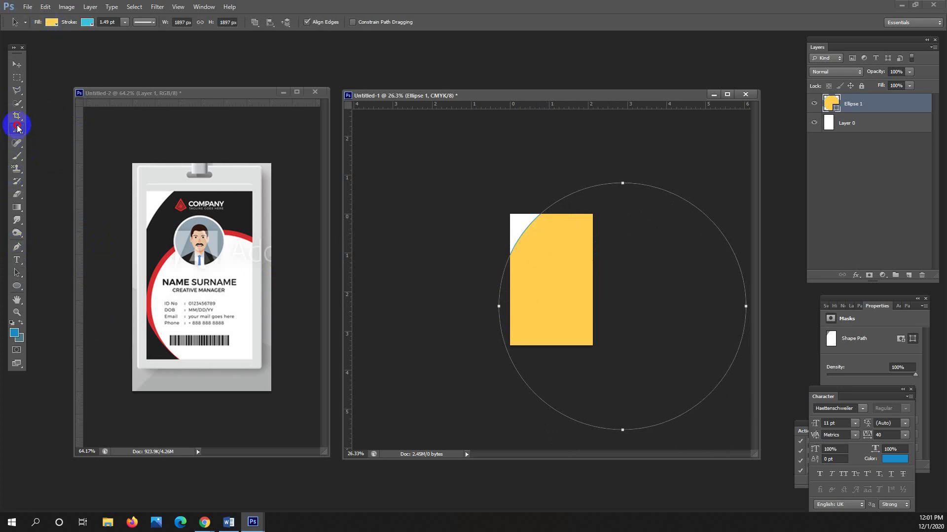
left_click(160, 224)
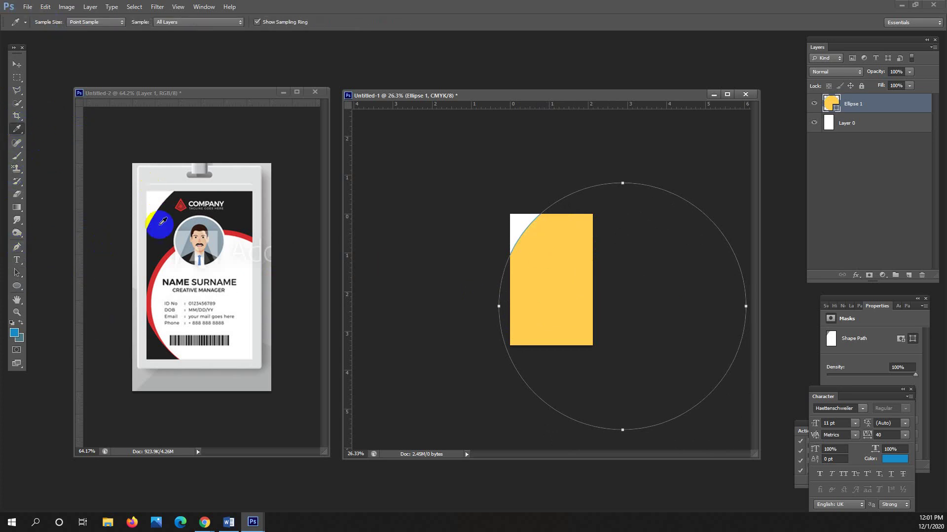
left_click(17, 272)
left_click(526, 289)
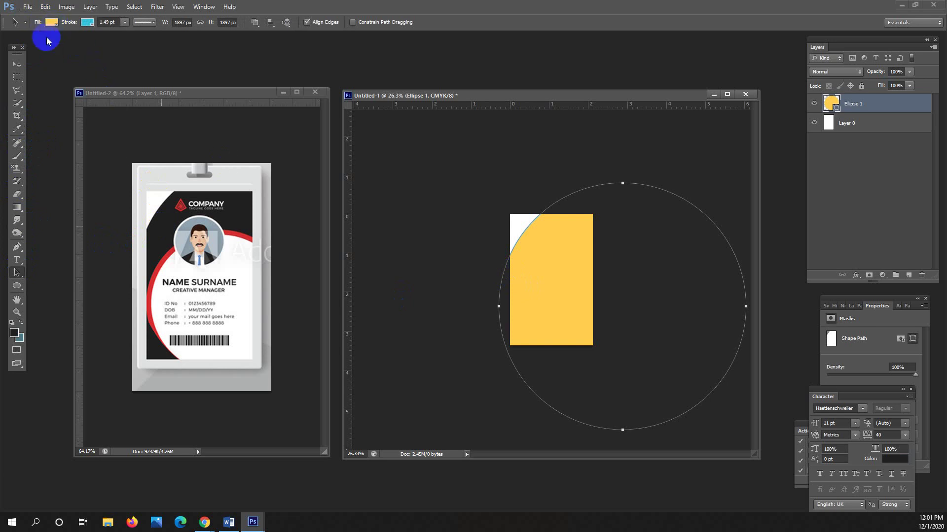
left_click(51, 22)
left_click(18, 68)
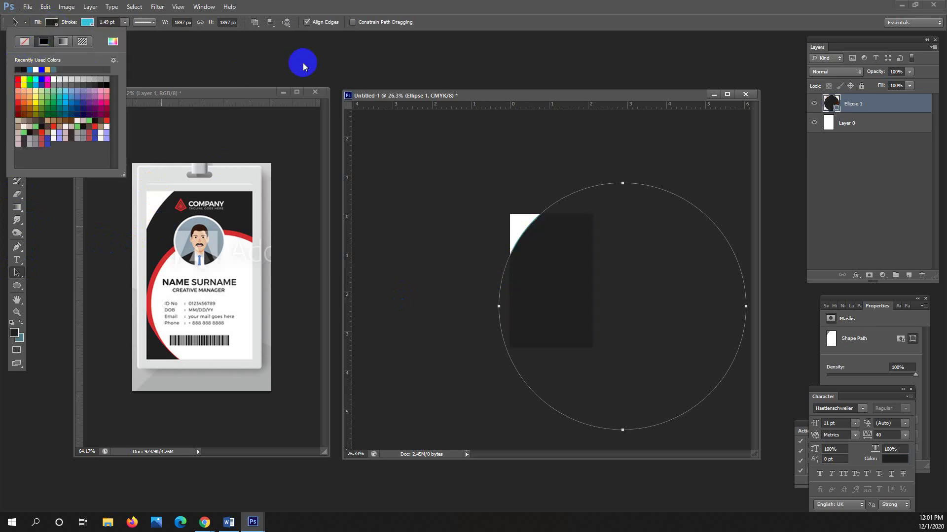
left_click(259, 90)
left_click(17, 78)
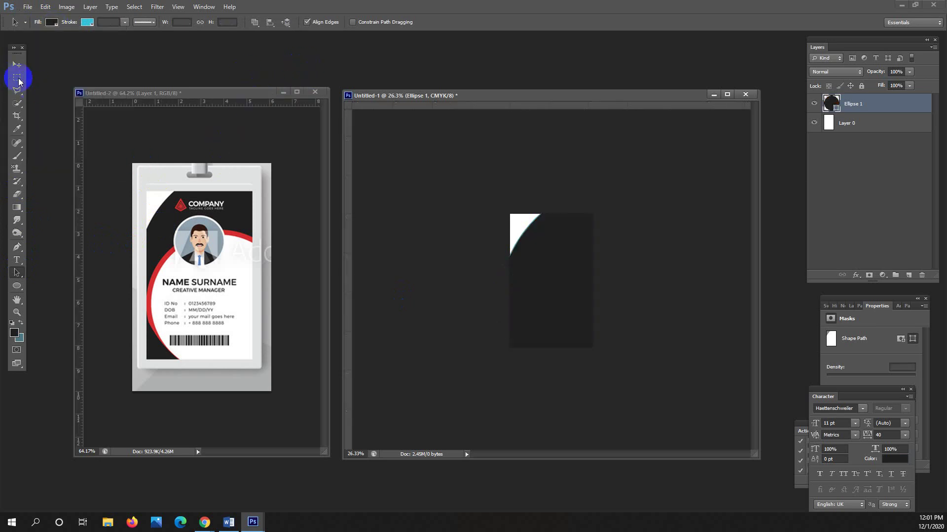
left_click(182, 145)
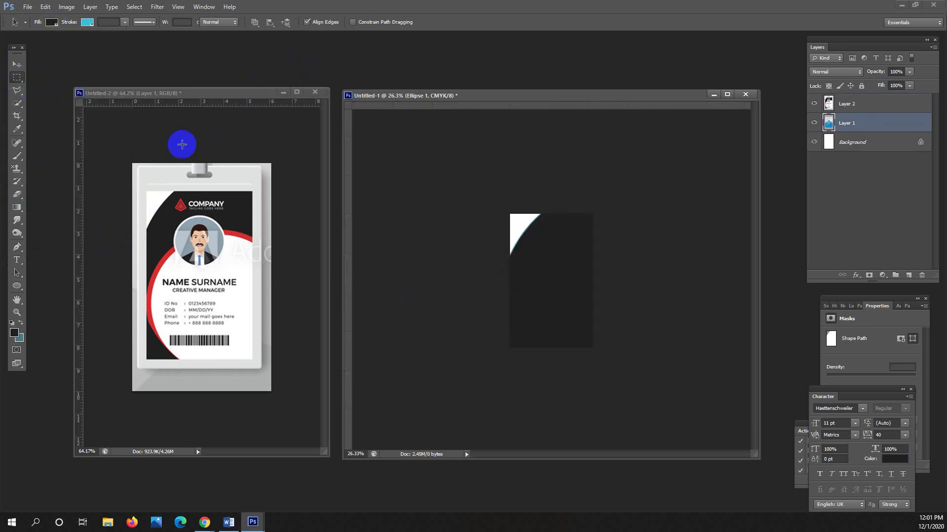
left_click(17, 290)
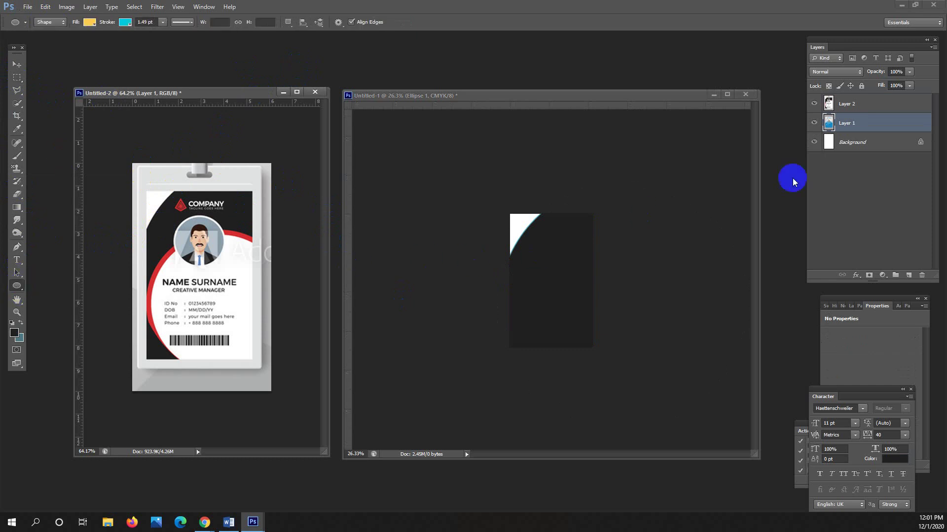
left_click(888, 110)
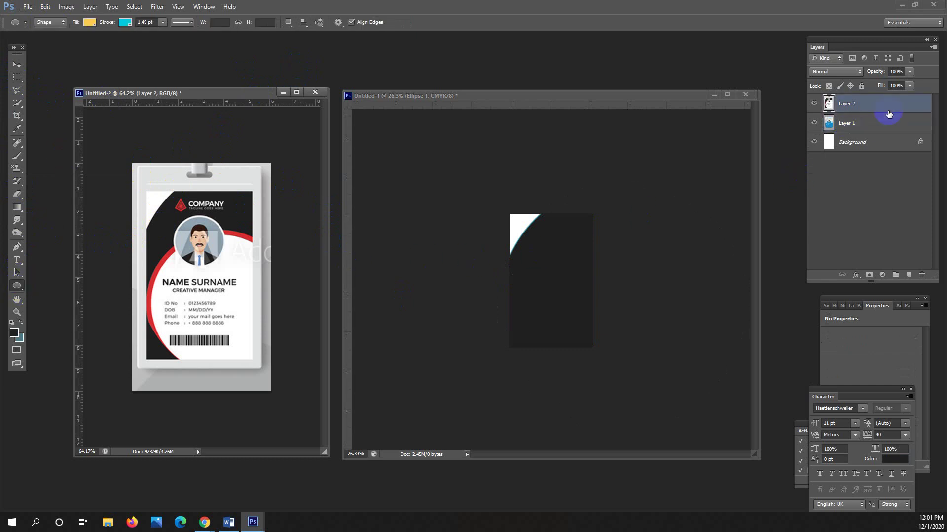
left_click(662, 214)
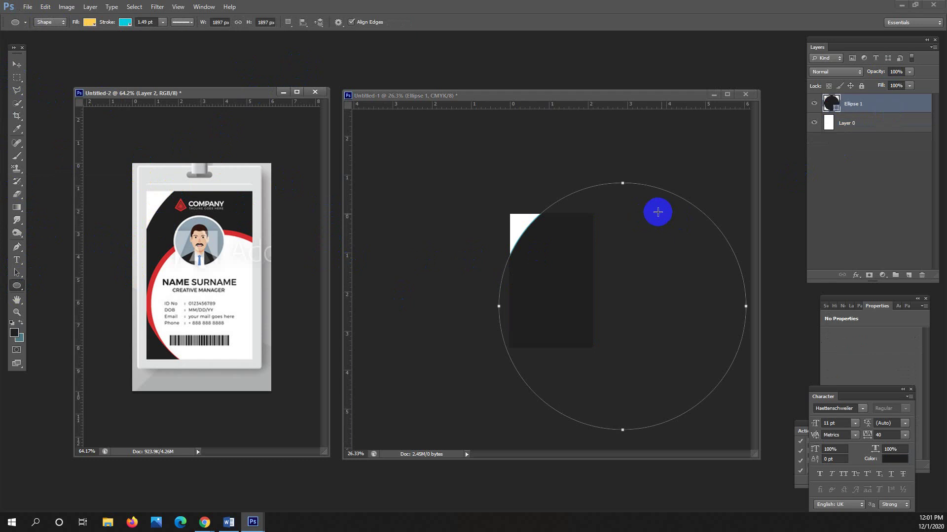
left_click(17, 78)
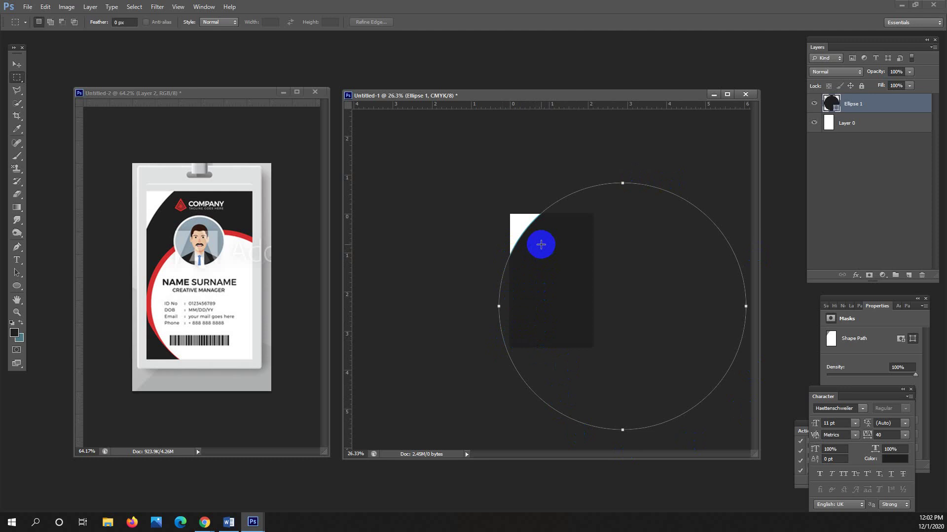
- Add a new layer above Ellipse 1 and draw a yellow circle about 1030 px wide over the card's lower right area
left_click(908, 275)
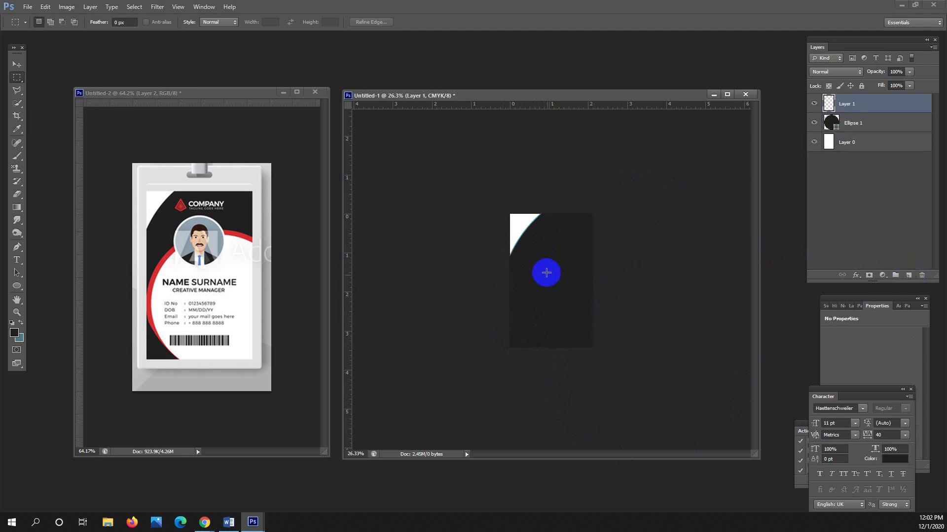
left_click_drag(523, 269, 596, 331)
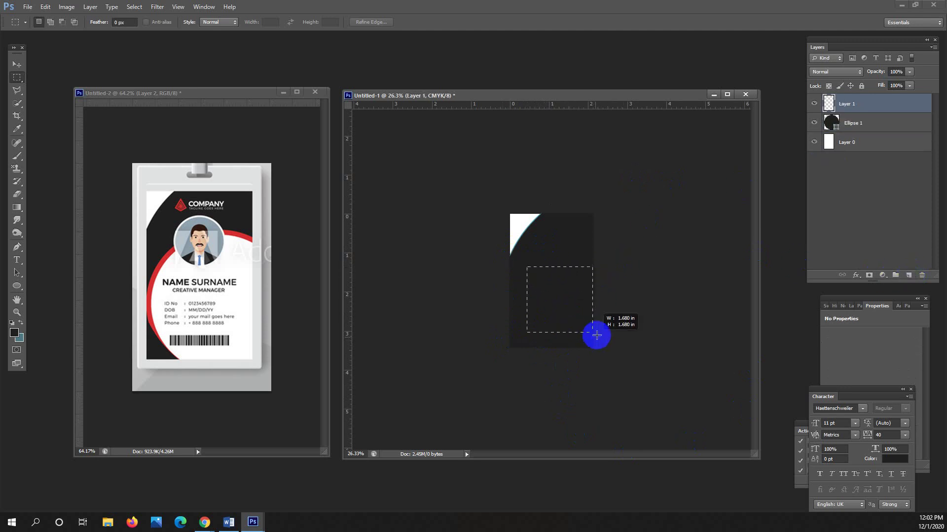
left_click(566, 250)
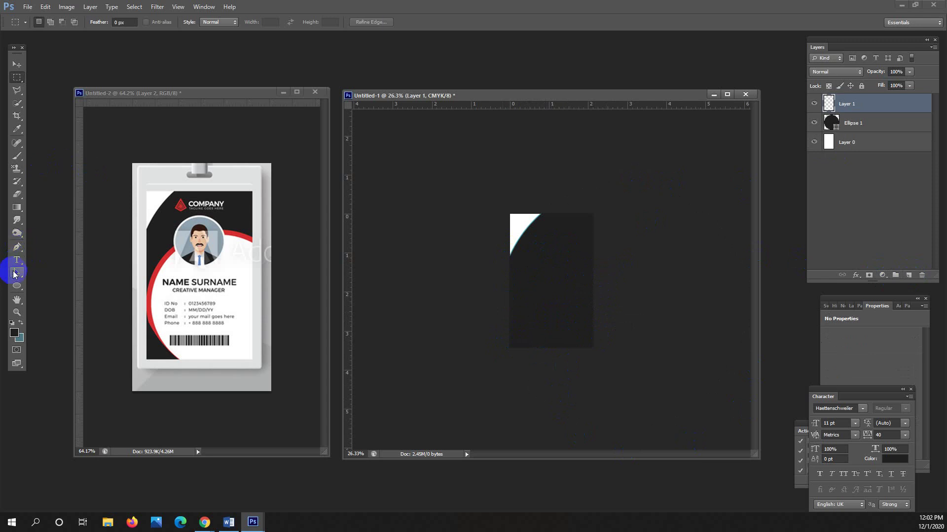
left_click(17, 286)
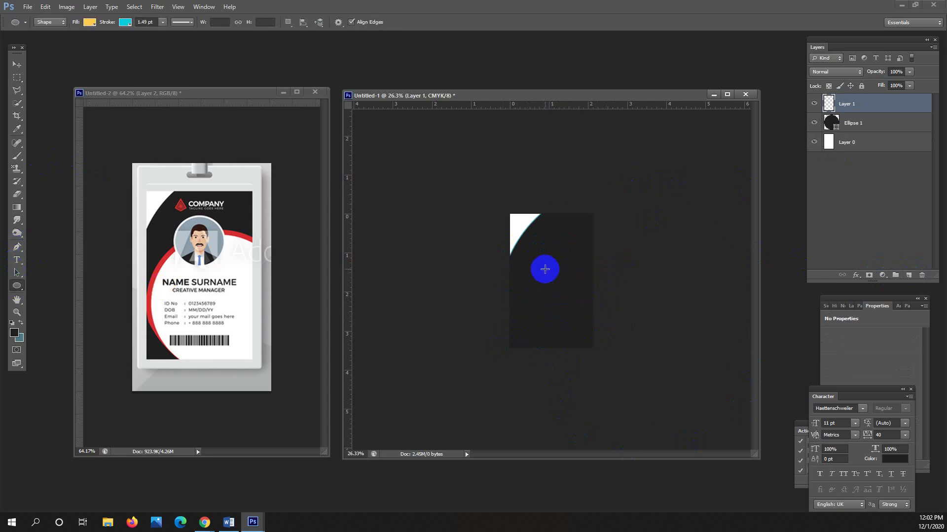
left_click_drag(533, 266, 664, 412)
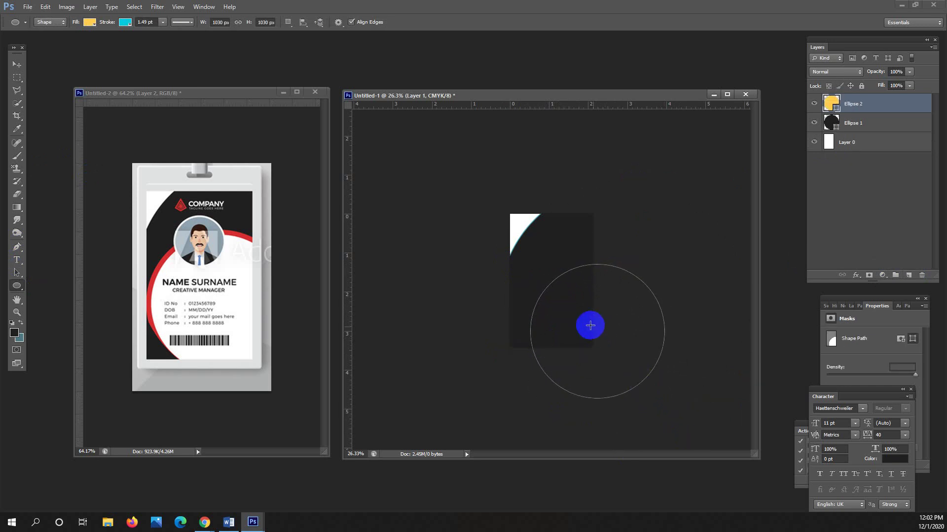
- Move the smaller yellow circle up and left until its edge touches the card's left edge
left_click(18, 273)
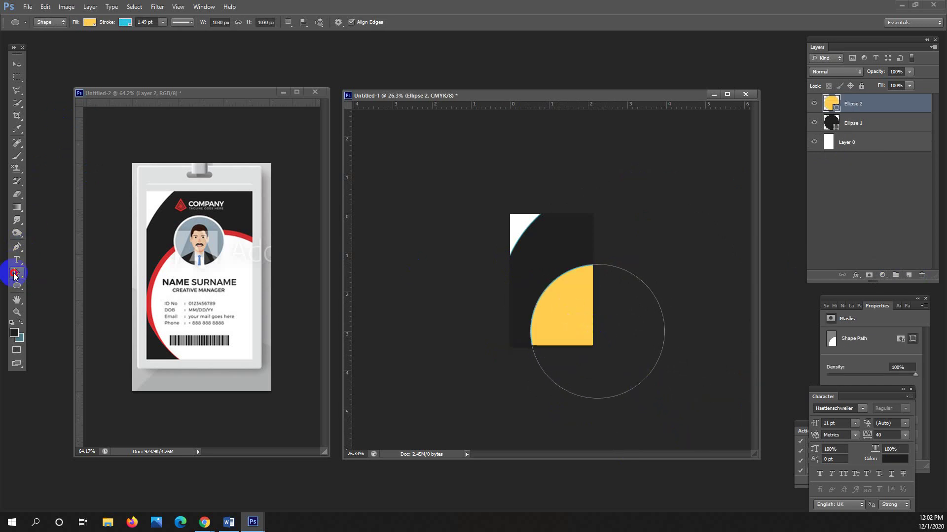
left_click_drag(582, 295, 565, 275)
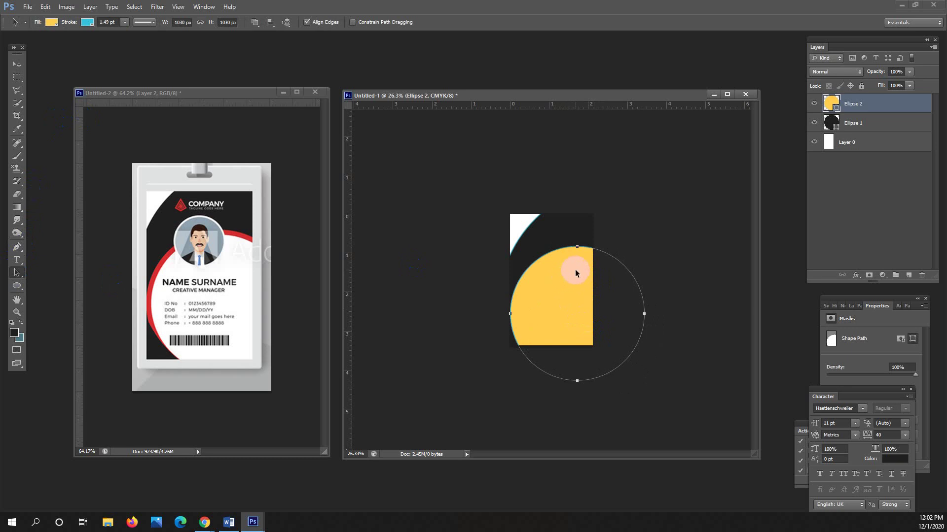
left_click_drag(590, 272, 634, 375)
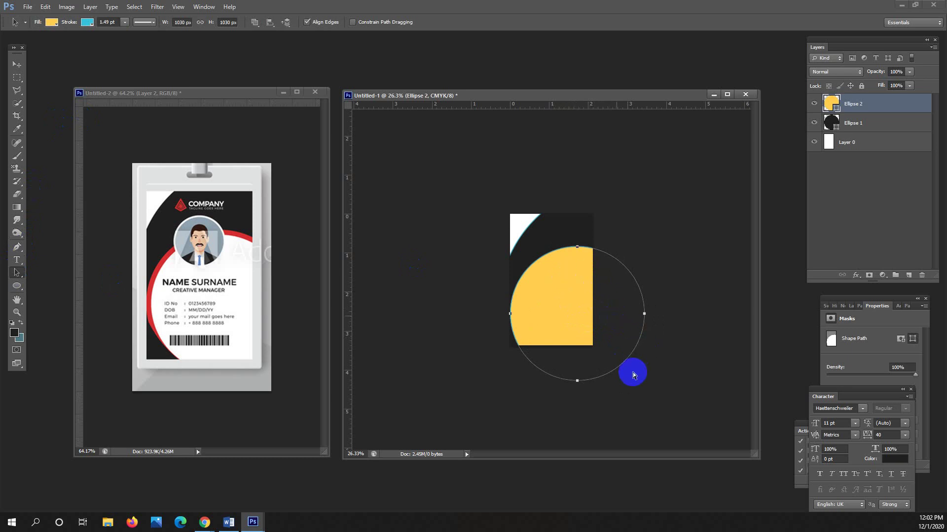
- Scale the smaller yellow circle proportionally with Free Transform to about 924 px wide, keeping its upper left corner in place
key("ctrl+t")
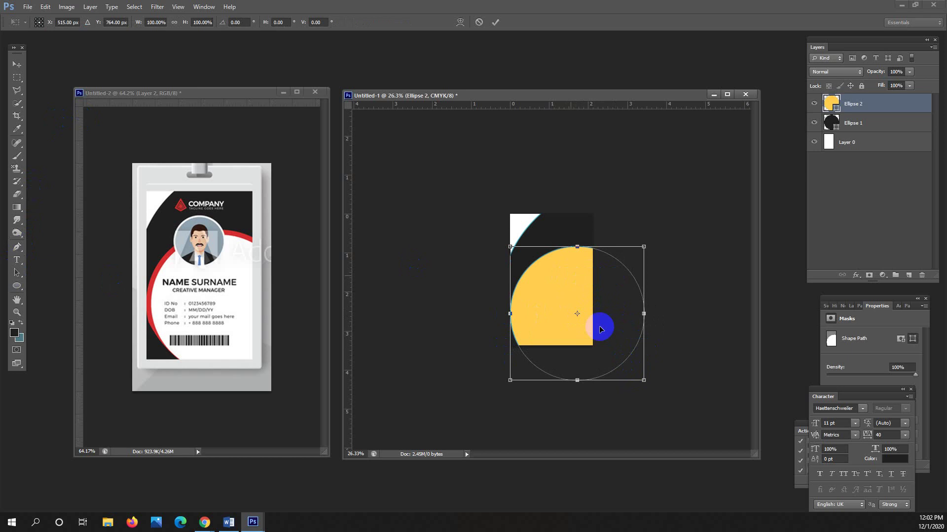
left_click_drag(643, 379, 633, 371)
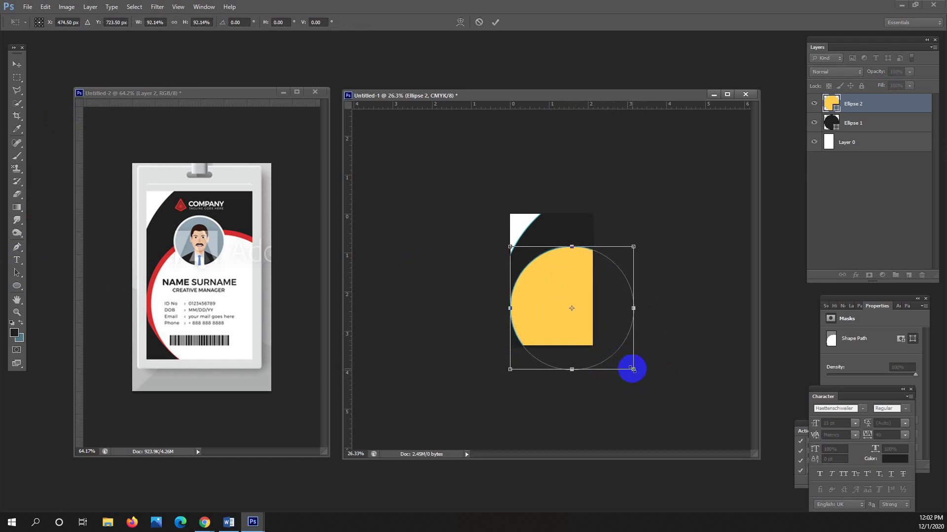
left_click_drag(632, 369, 629, 367)
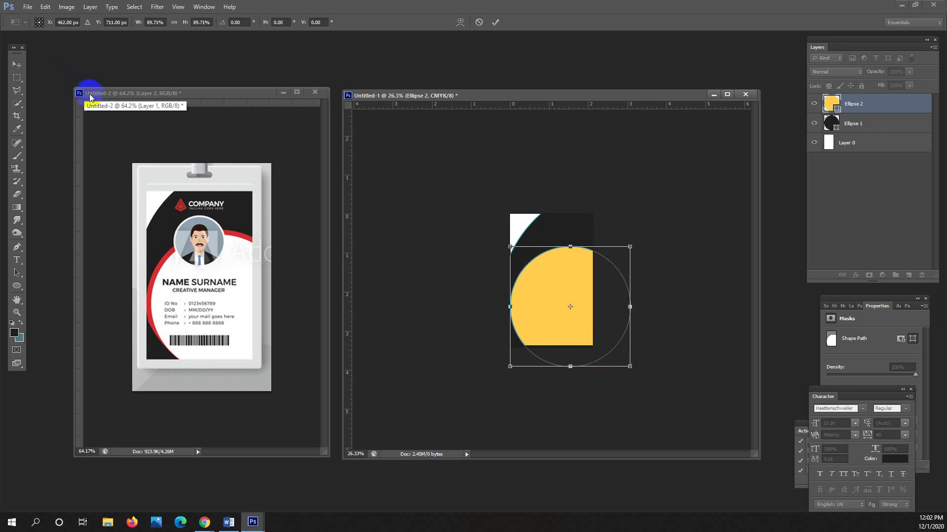
key("Return")
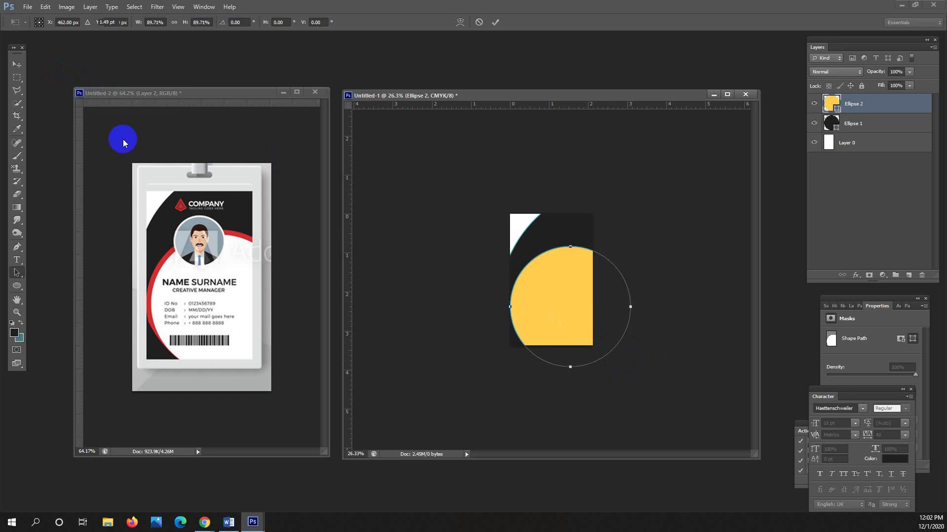
- Remove the smaller circle's stroke and change its fill to red
left_click(51, 22)
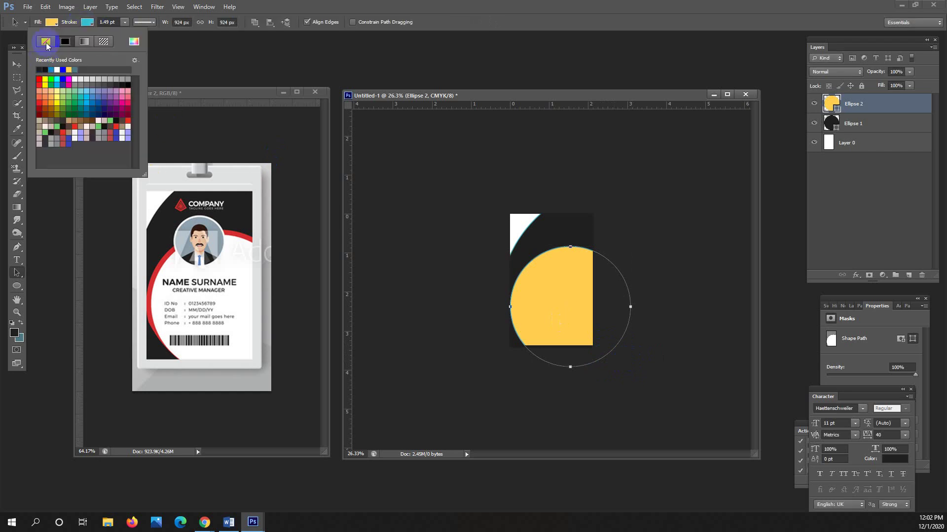
left_click(53, 23)
left_click(52, 23)
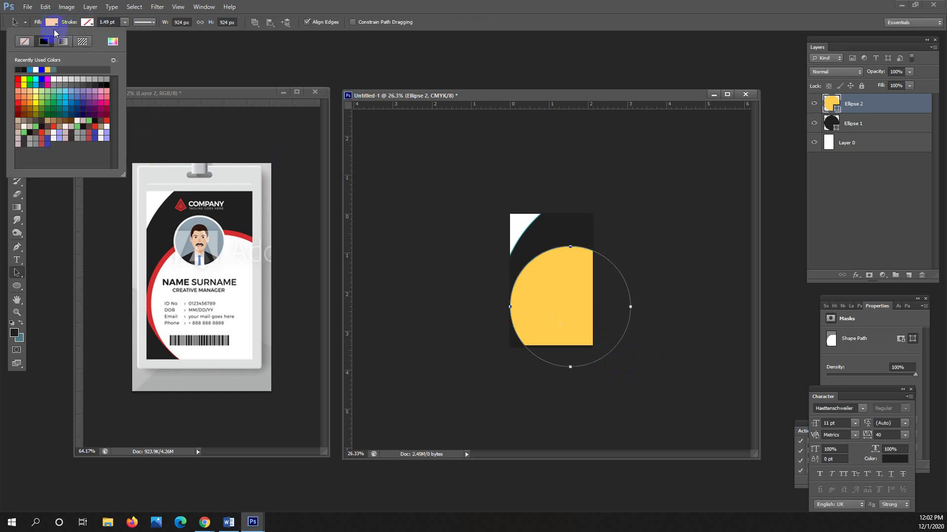
left_click(18, 79)
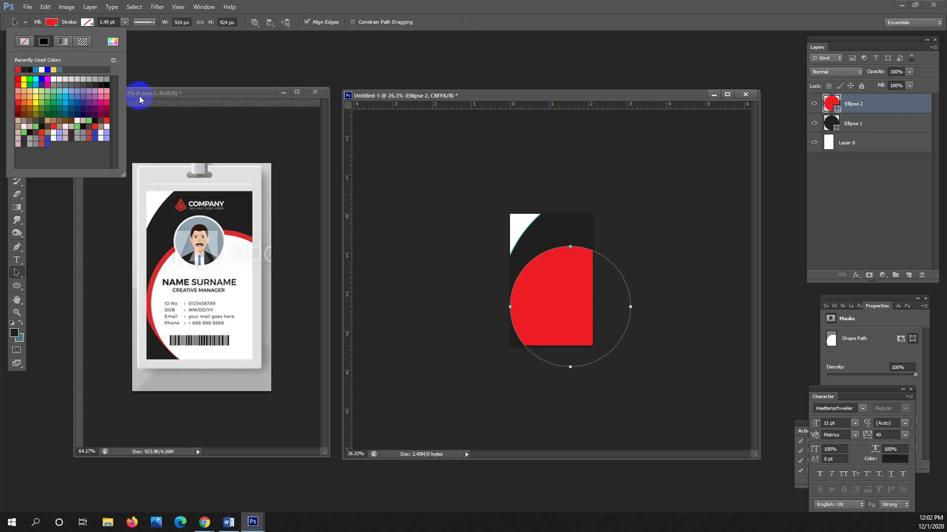
- Duplicate the red circle with the Move Tool, offsetting the copy slightly down and right of the original
left_click(203, 94)
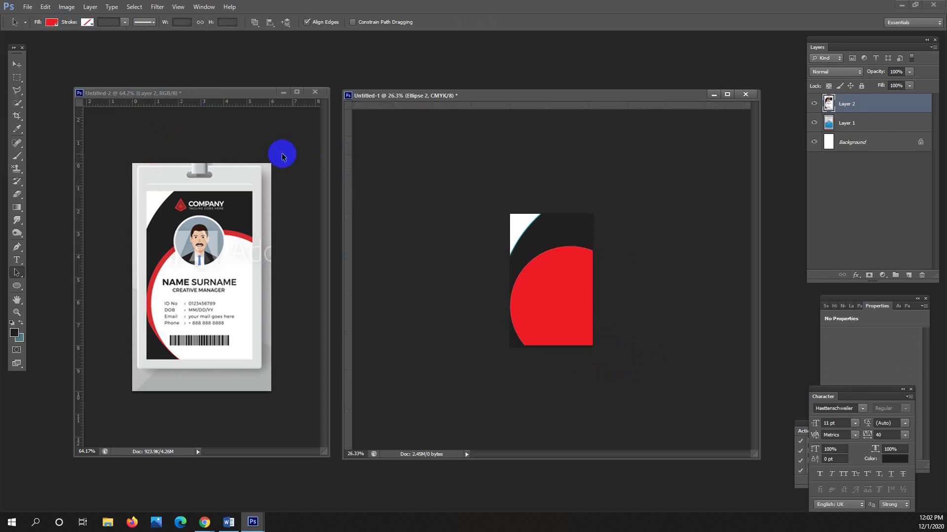
left_click(17, 64)
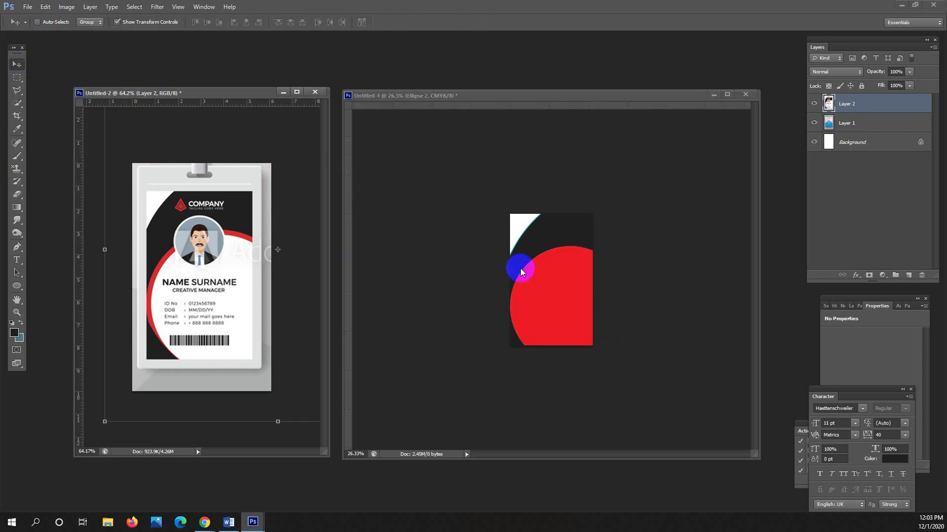
left_click(551, 266)
left_click(575, 265)
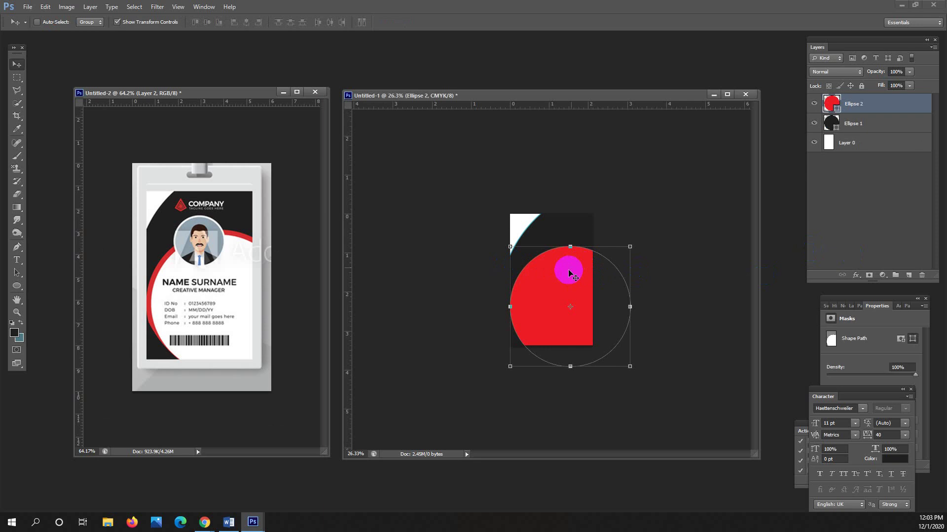
left_click_drag(559, 285, 565, 302)
- Change the fill of the Ellipse 2 copy to white, leaving a red crescent around it
left_click(17, 273)
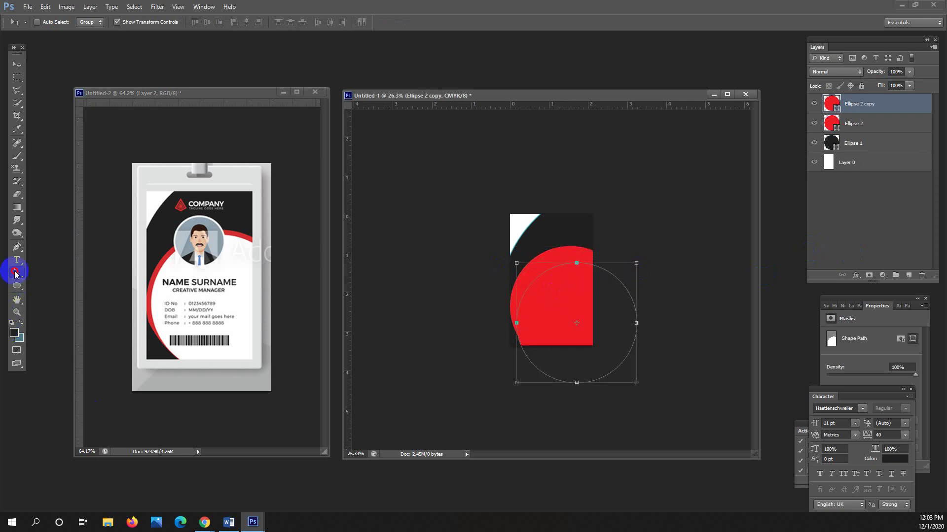
left_click(616, 283)
left_click(52, 22)
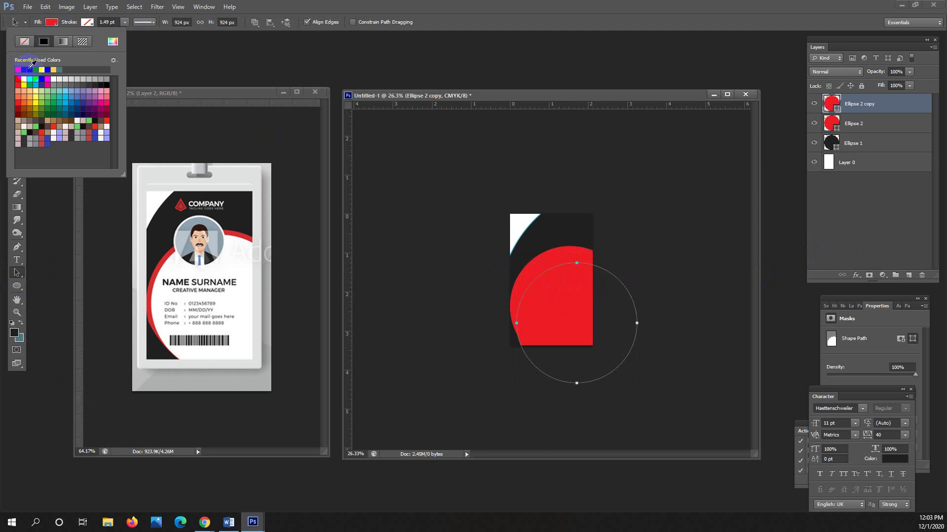
left_click(86, 79)
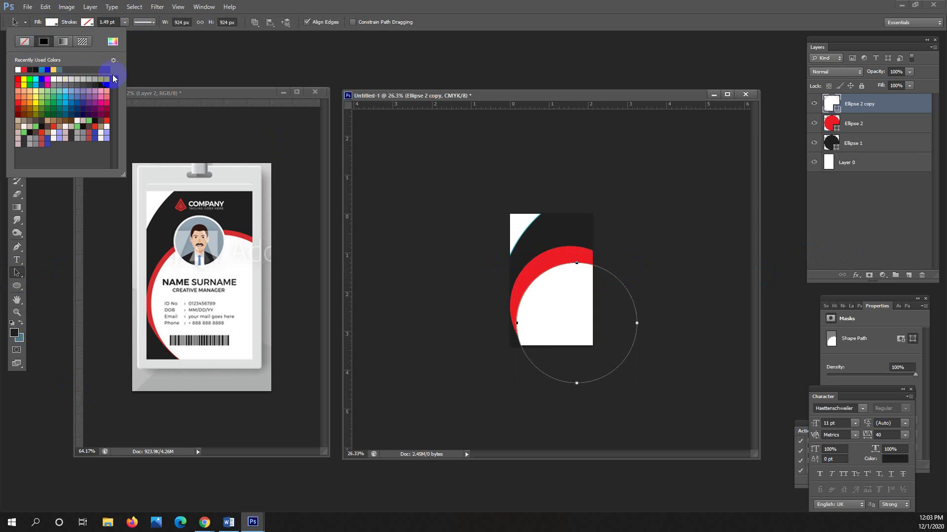
- Move the white circle up and slightly left with the Path Selection tool, leaving only a thin red arc around it
left_click(442, 111)
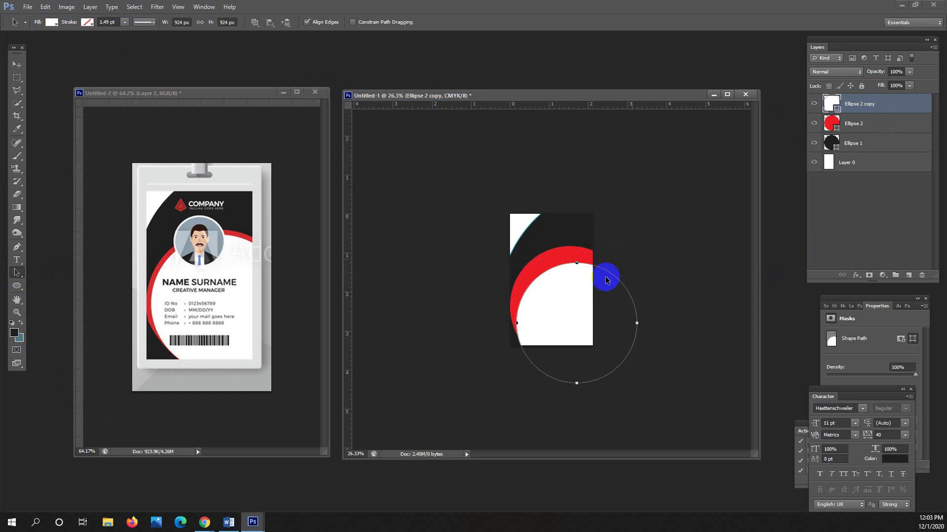
mouse_move(578, 295)
left_mouse_down()
mouse_move(577, 285)
mouse_move(590, 295)
left_mouse_up()
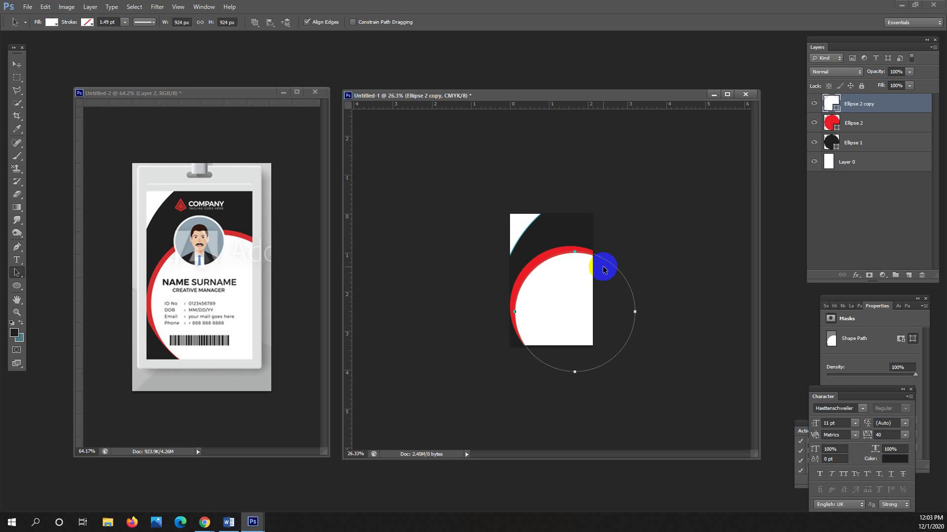
left_click(604, 269)
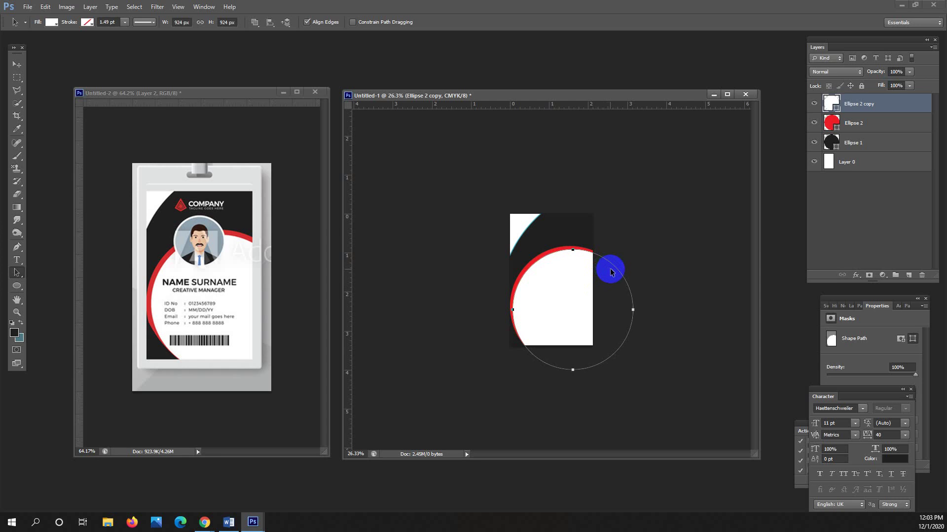
key("Up")
key("Right")
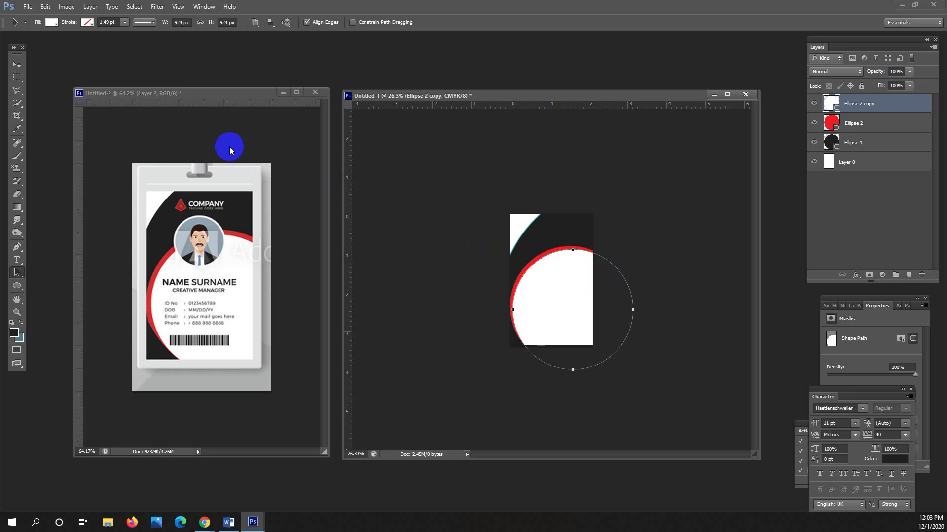
- Add a new layer above the white circle and place a vertical guide through the card's centre
left_click(17, 77)
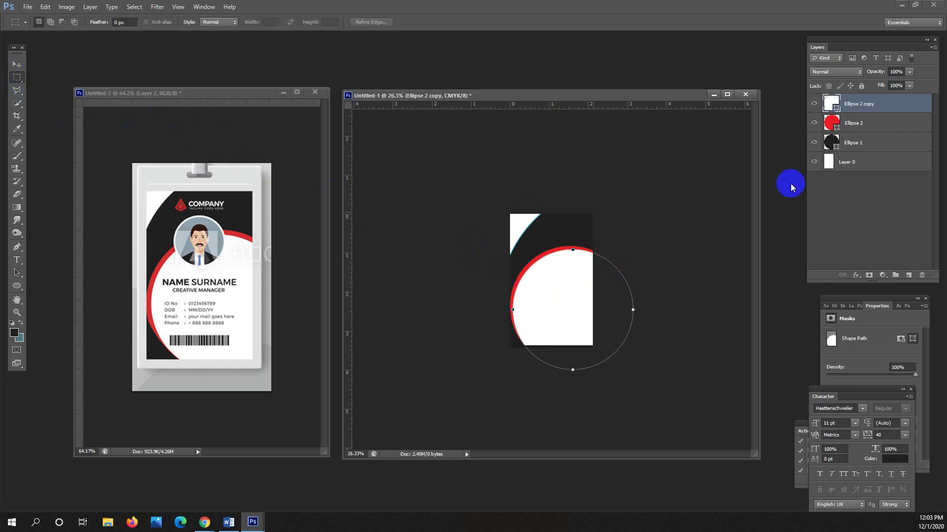
left_click(908, 275)
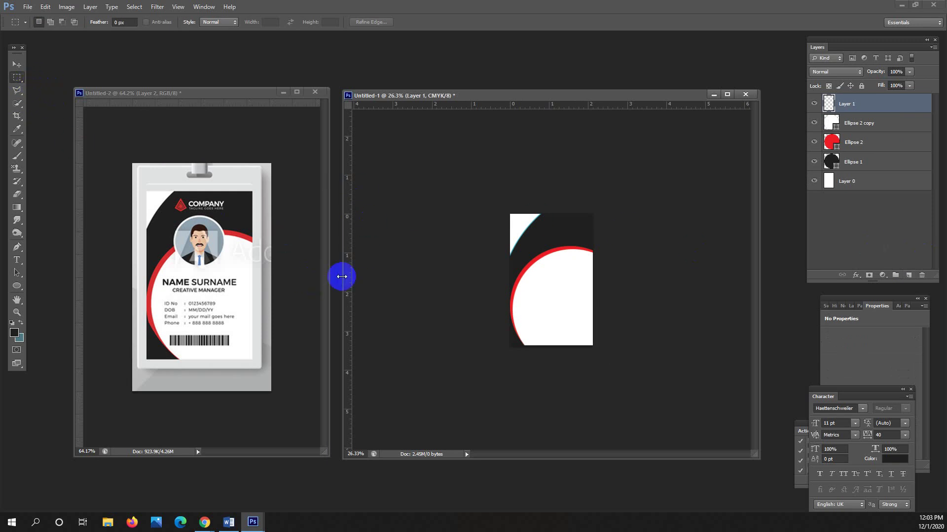
left_click_drag(349, 276, 551, 319)
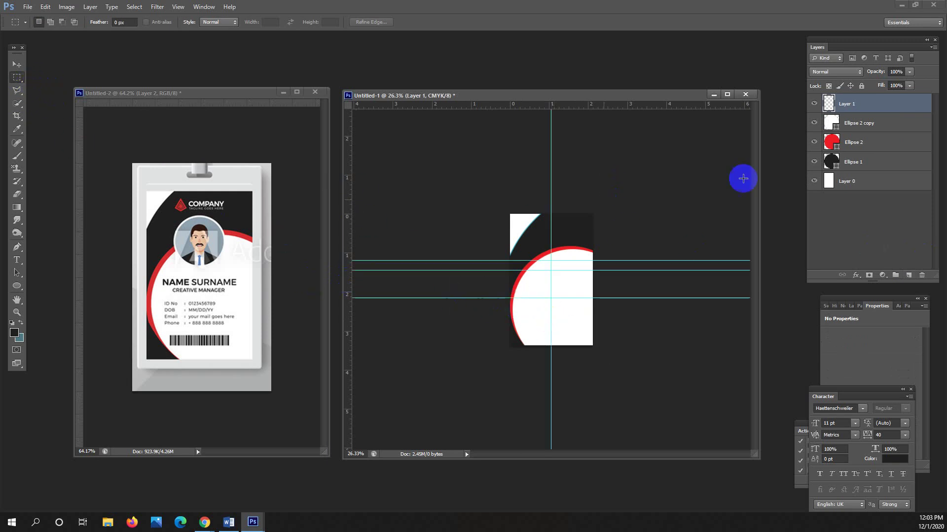
- Remove the two lower horizontal guides from the card, keeping the uppermost one
left_click(17, 65)
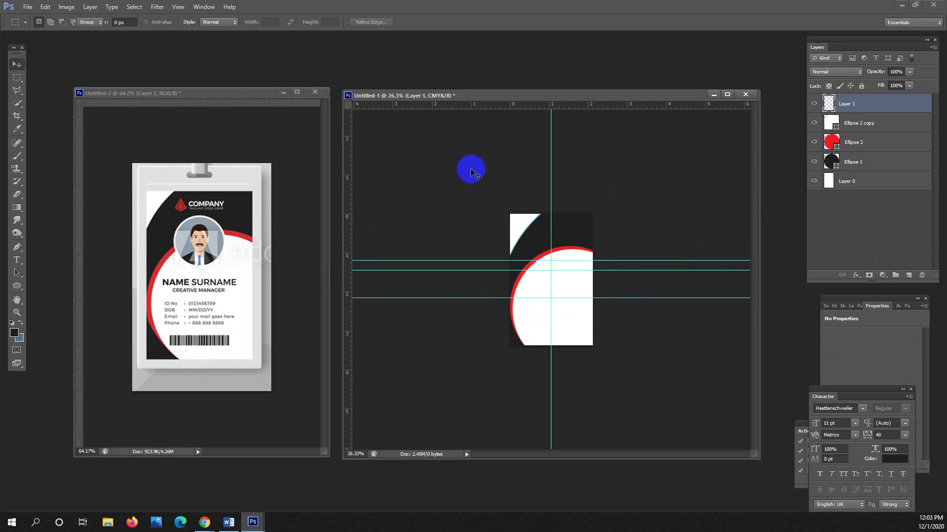
left_click_drag(578, 270, 611, 101)
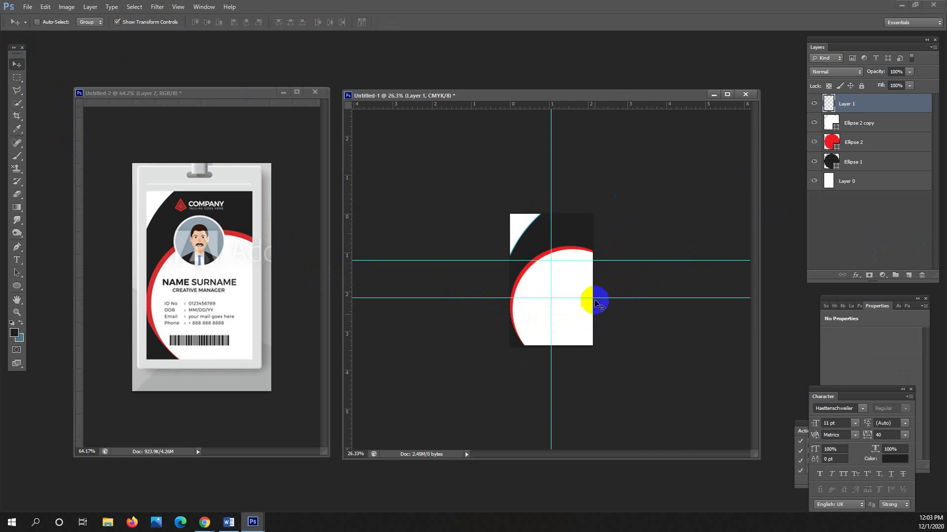
left_click_drag(598, 296, 606, 91)
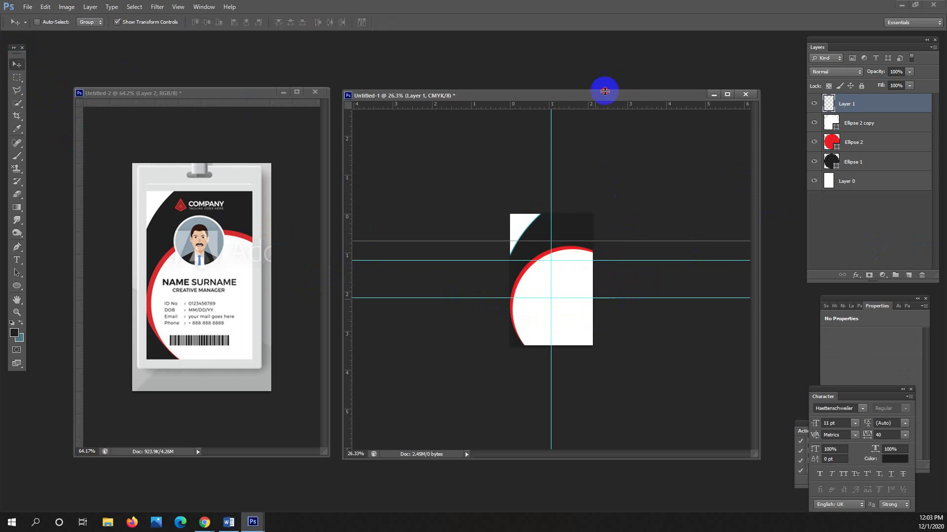
- Draw a yellow circle with a cyan stroke, about 368 px wide, and centre it on the intersection of the guides
left_click(17, 260)
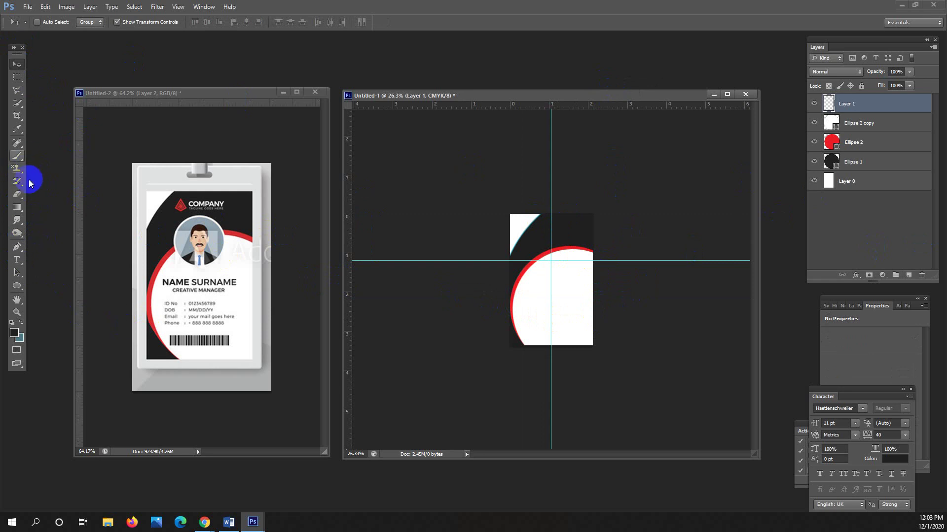
left_click(17, 286)
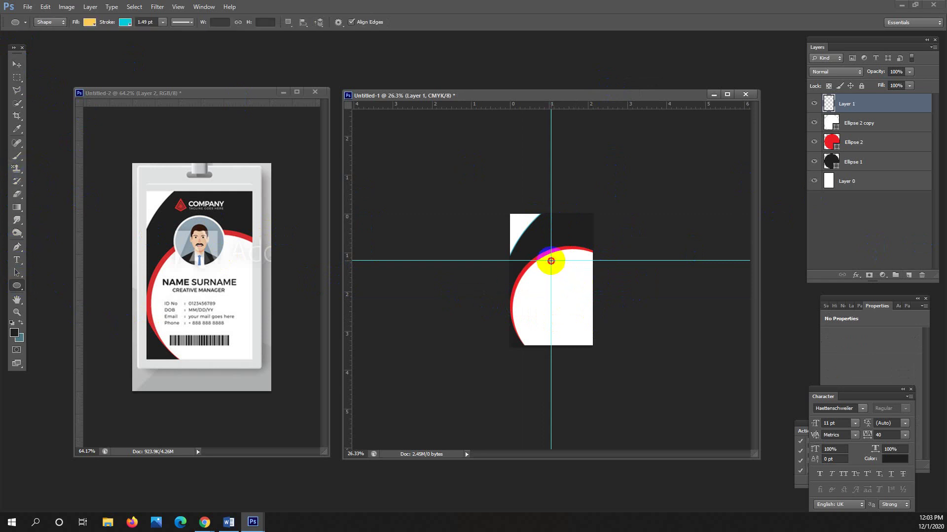
left_click_drag(551, 261, 640, 212)
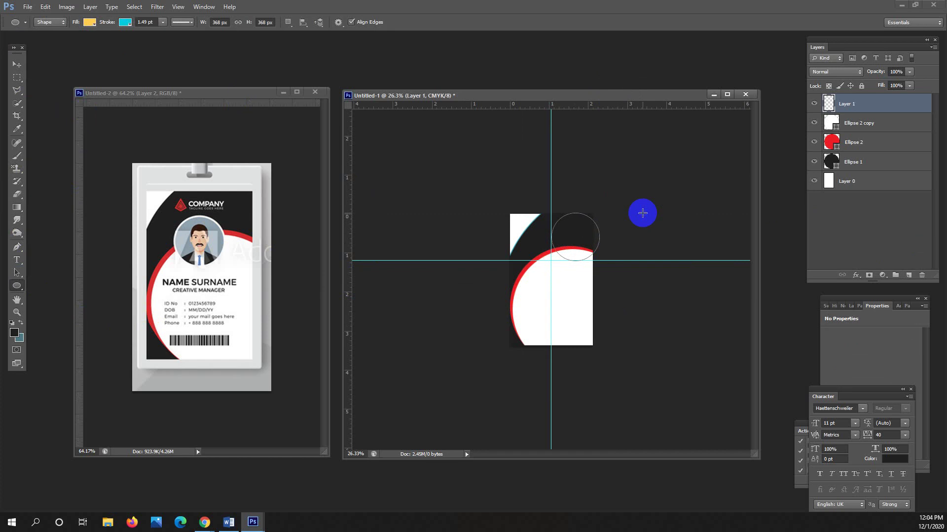
left_click(17, 273)
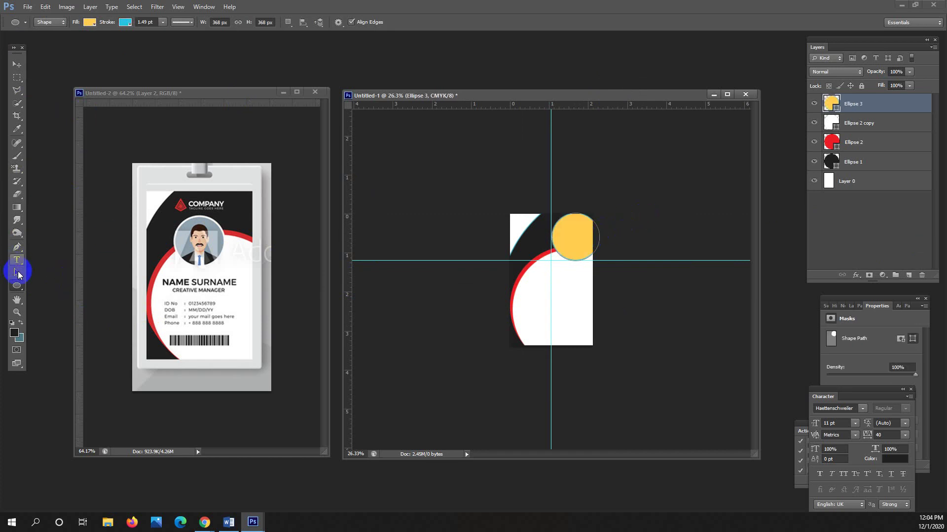
left_click_drag(586, 237, 559, 253)
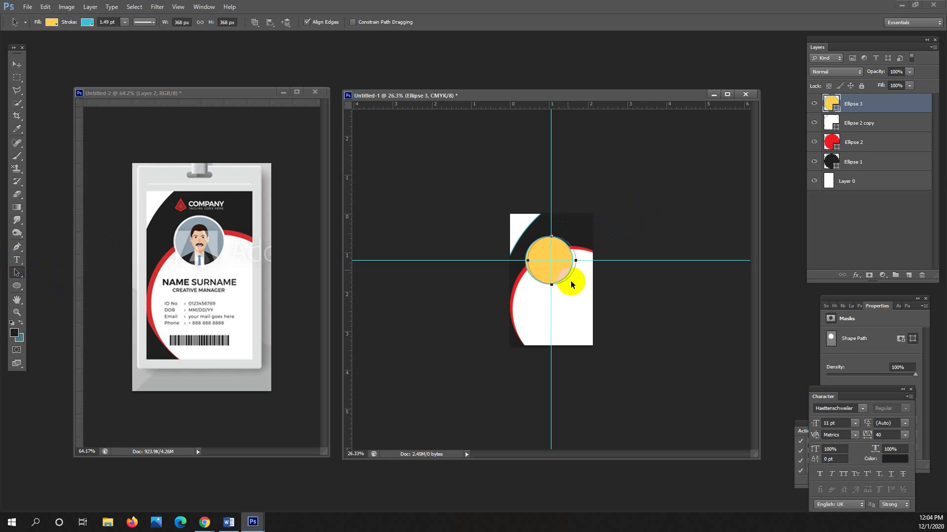
- Scale the yellow circle proportionally about its centre with Free Transform to about 315 px wide
key("ctrl+t")
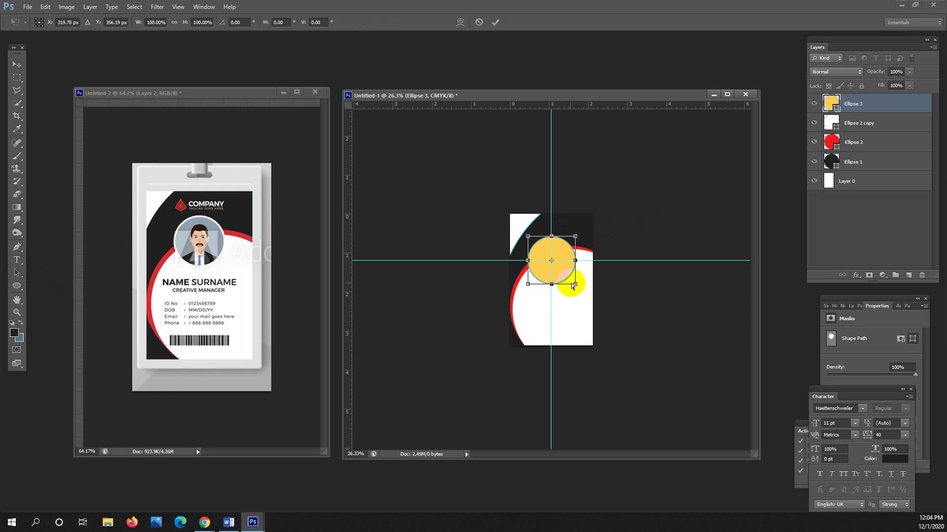
left_click_drag(574, 284, 571, 281)
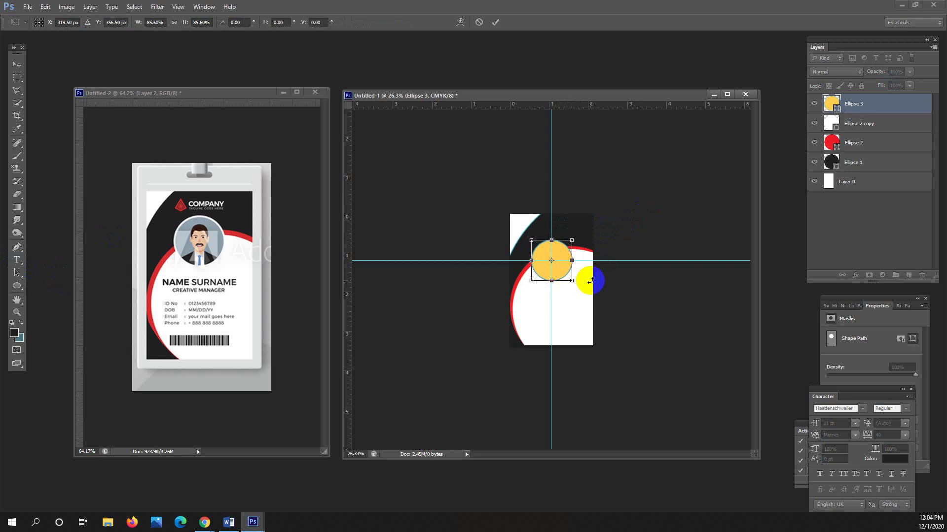
key("Return")
key("ctrl+plus")
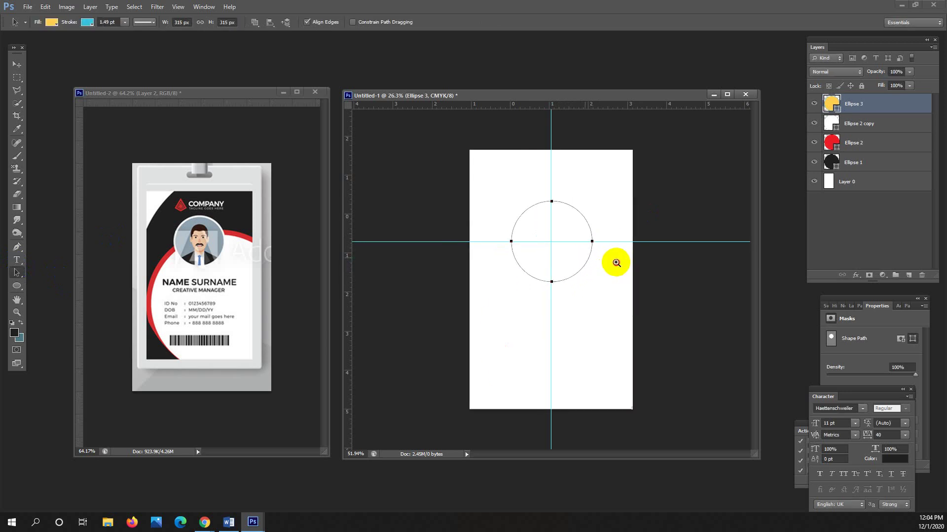
- Place the portrait photo 2222 into the card document over the yellow circle
left_click(204, 521)
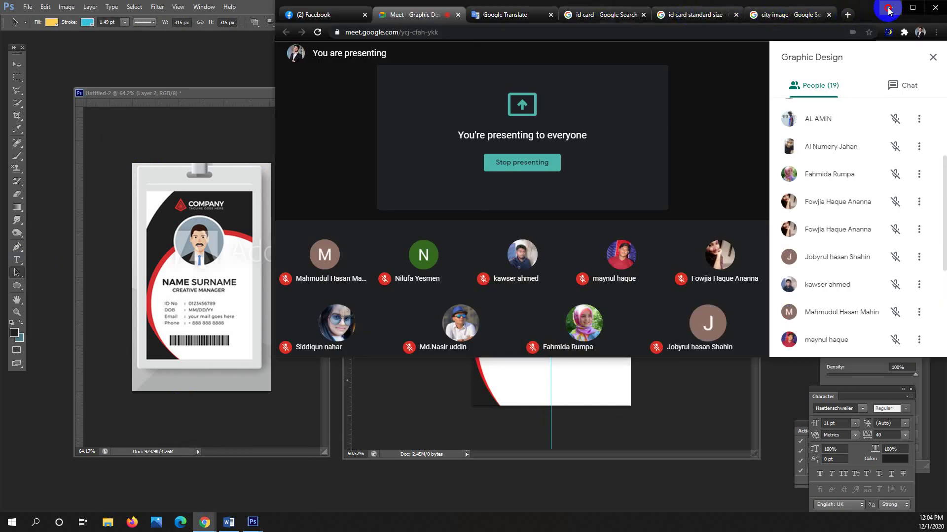
left_click(268, 225)
left_click(27, 7)
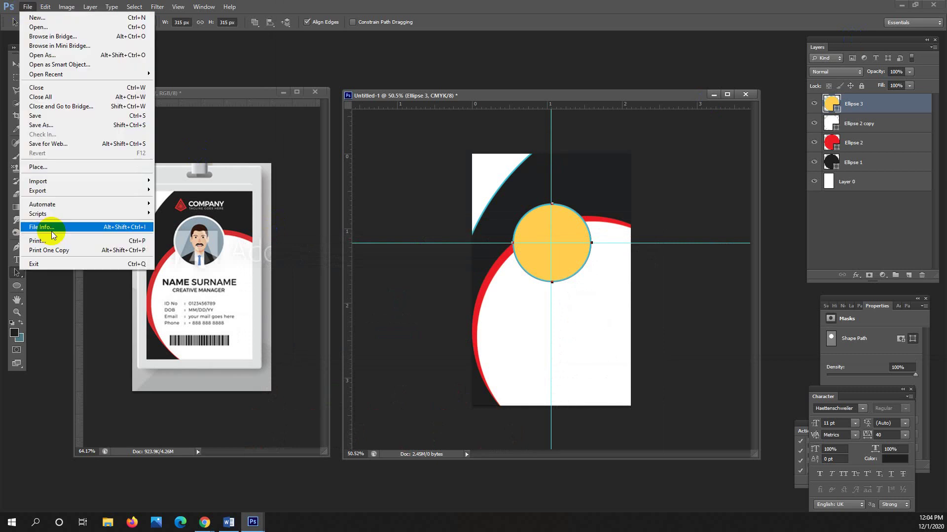
left_click(57, 167)
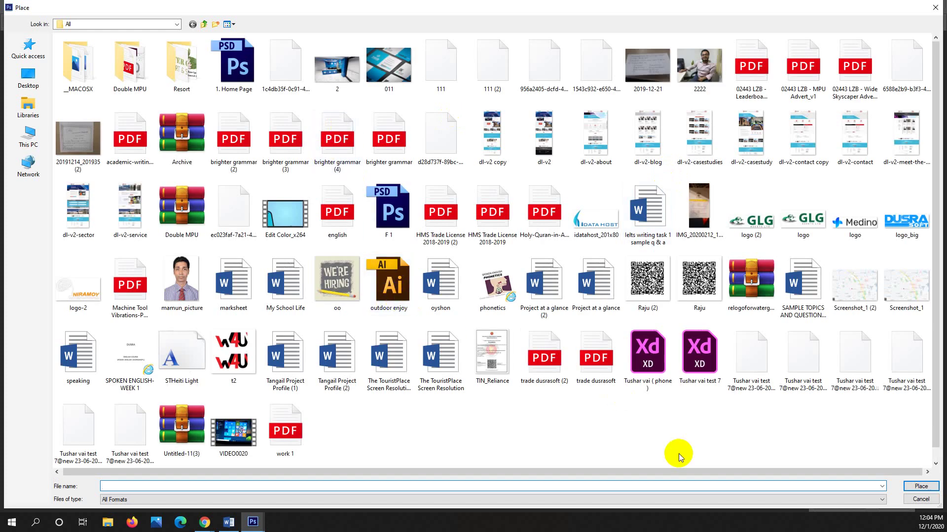
left_click(712, 76)
left_click(918, 486)
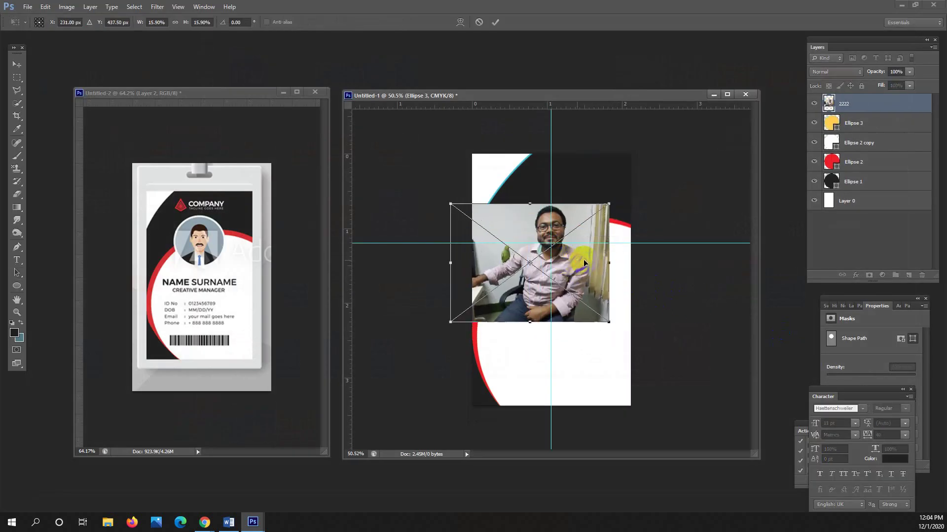
key("Return")
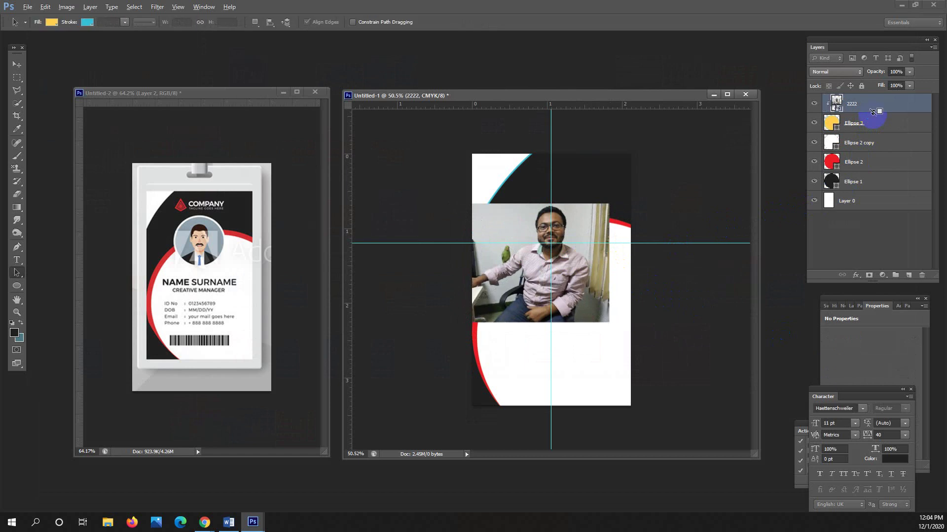
- Clip the photo to the yellow circle with a clipping mask and hide the guides
left_click(872, 112, "alt")
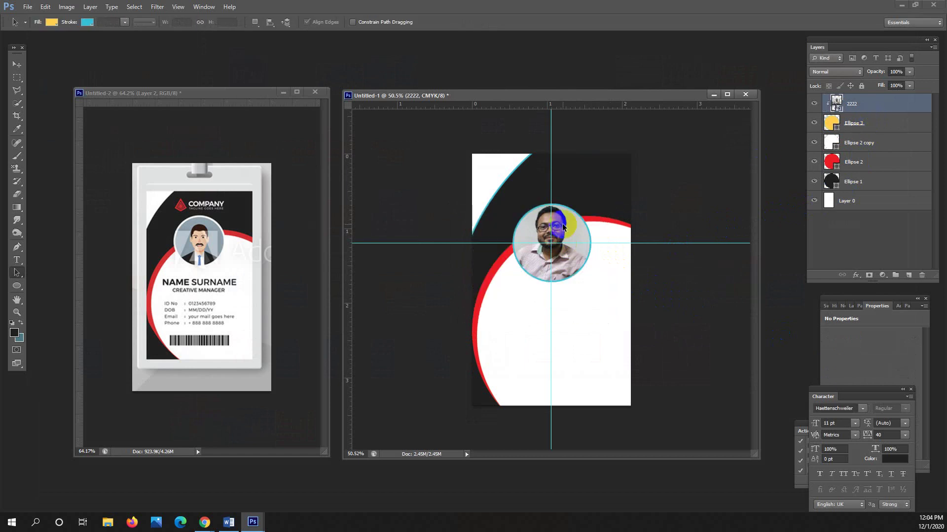
left_click(15, 65)
left_click(16, 77)
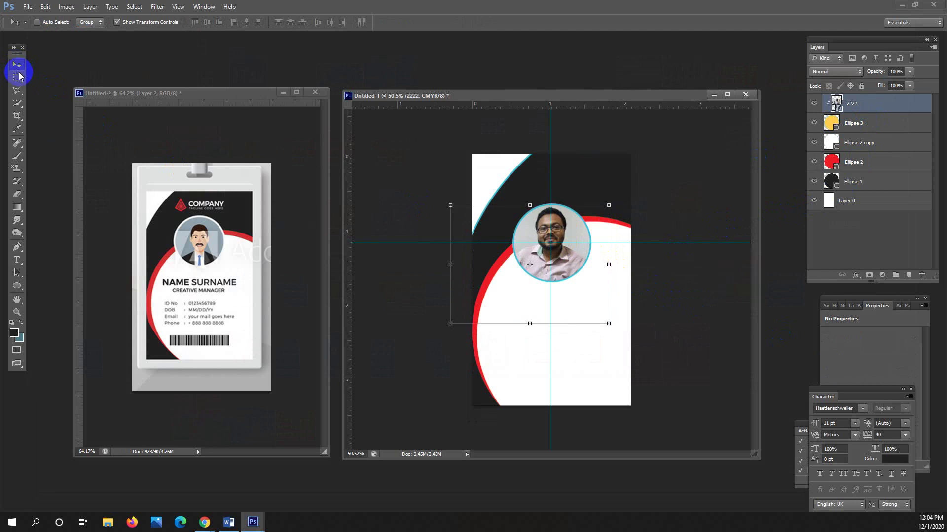
left_click(488, 231)
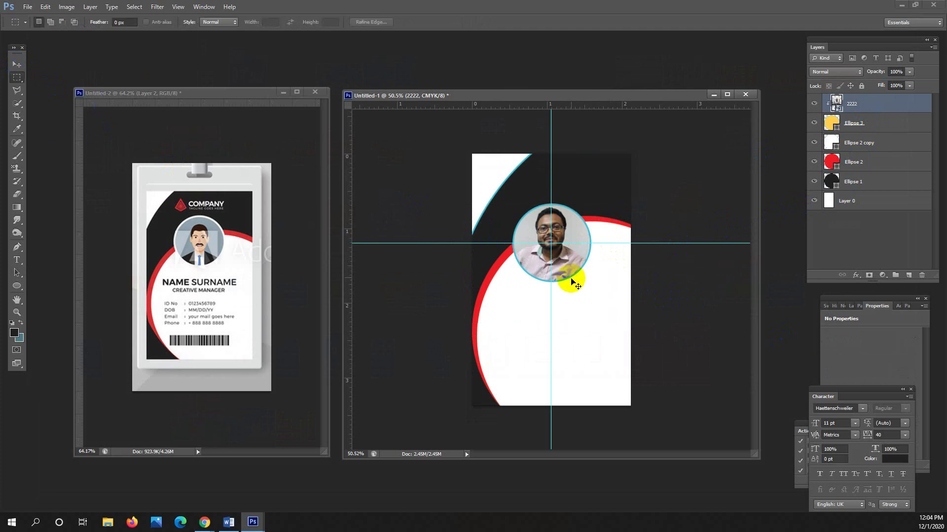
key("ctrl+semicolon")
scroll(572, 276, "up", 1)
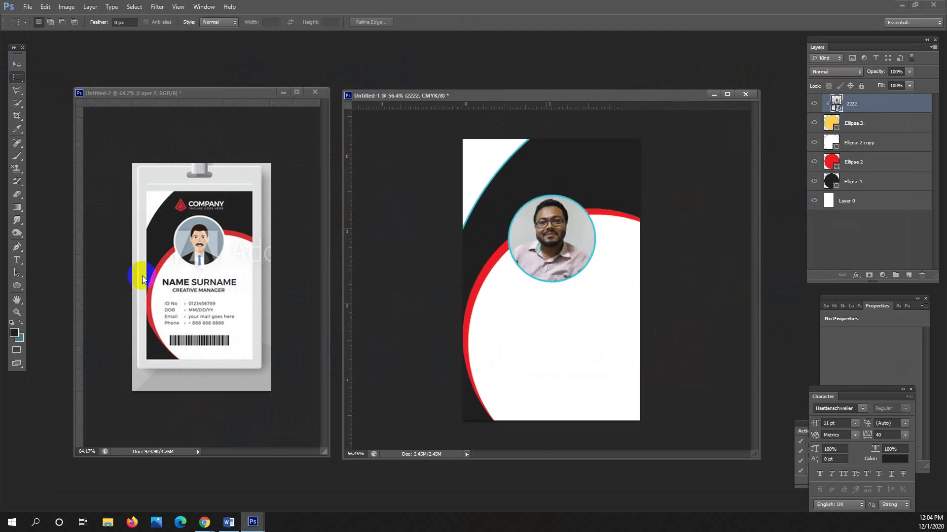
- Add the text COMPANY near the card's upper edge above the photo and set its colour to white (ffffff)
left_click(17, 260)
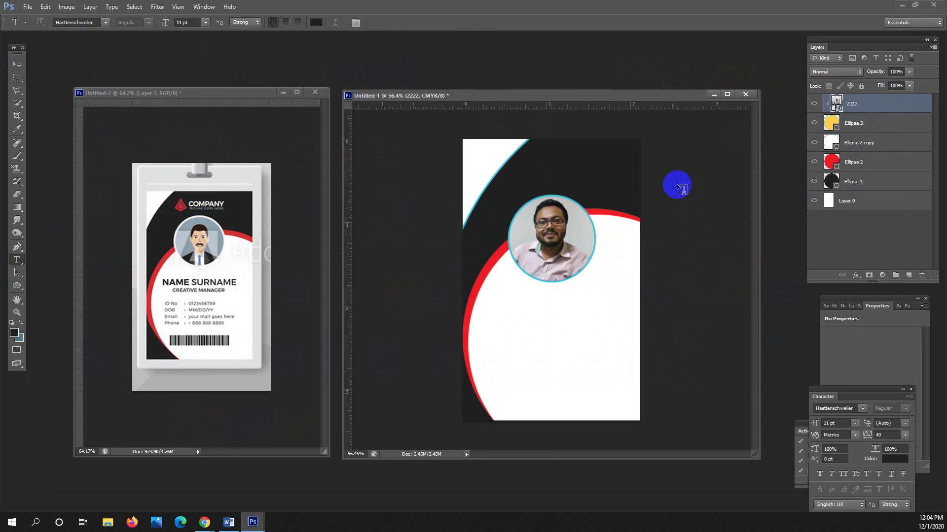
left_click(521, 163)
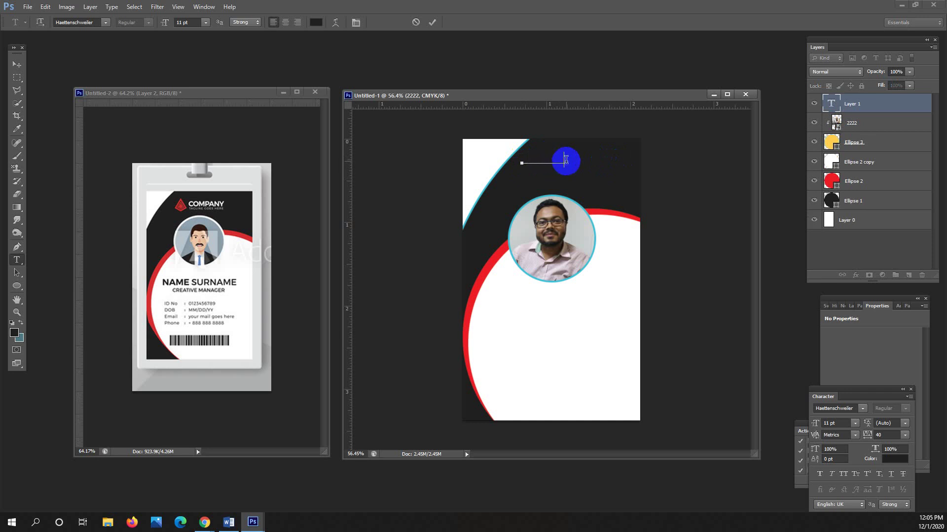
left_click_drag(564, 160, 476, 163)
key("BackSpace")
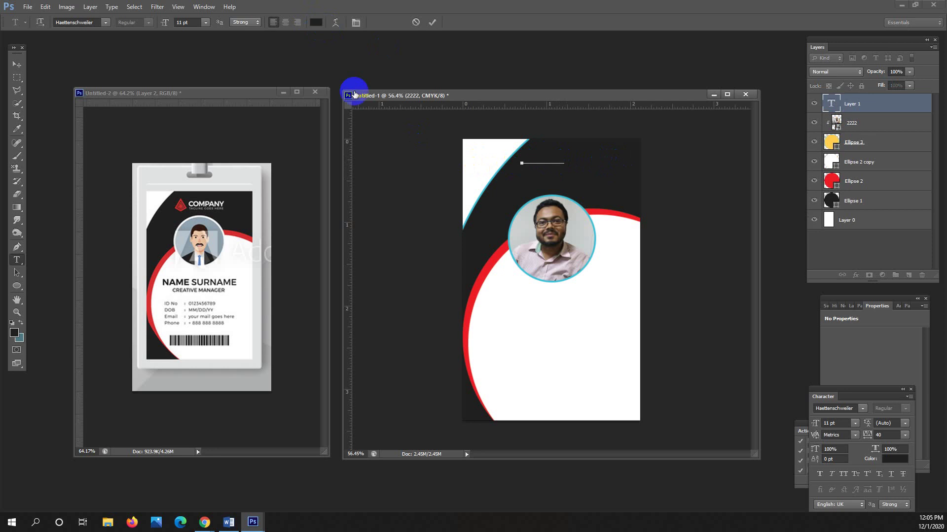
left_click(205, 317)
left_click(312, 23)
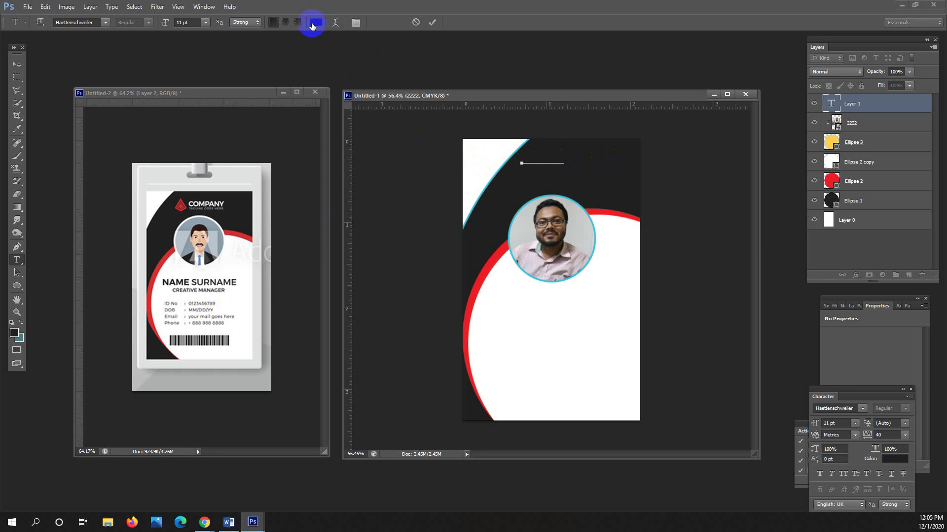
left_click_drag(739, 247, 607, 153)
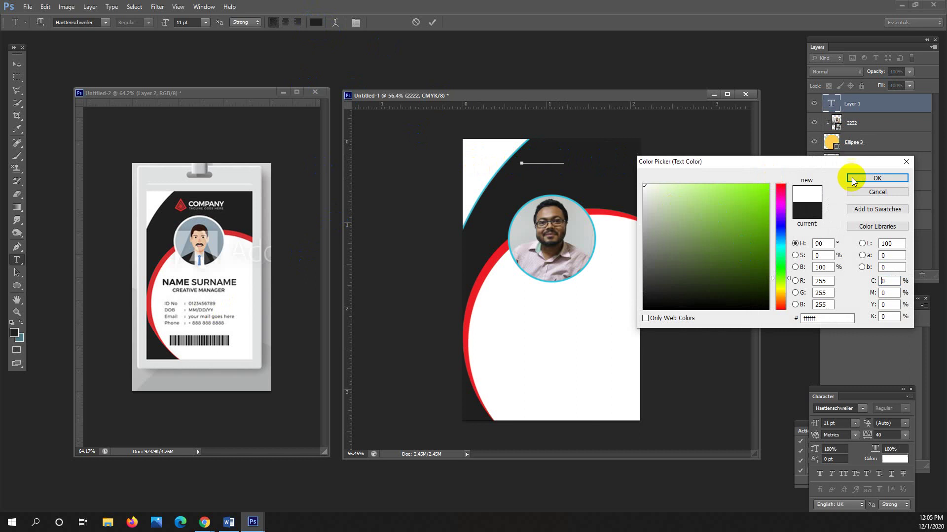
left_click(869, 179)
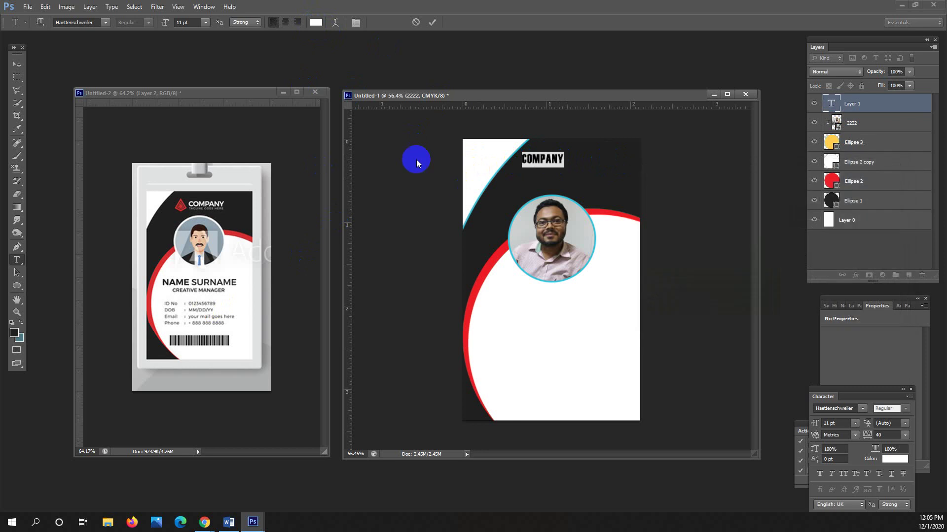
- Change the COMPANY text's font to Arial
left_click(106, 22)
scroll(211, 133, "up", 15)
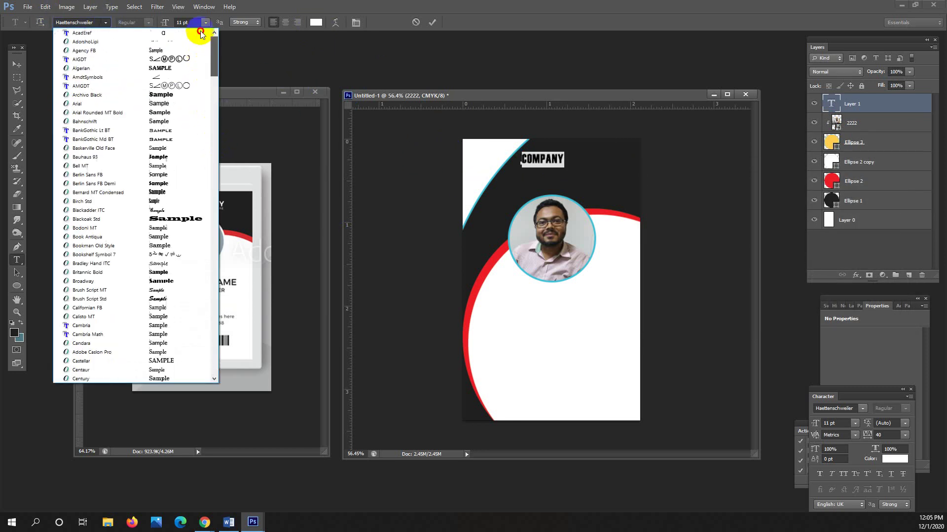
left_click(182, 100)
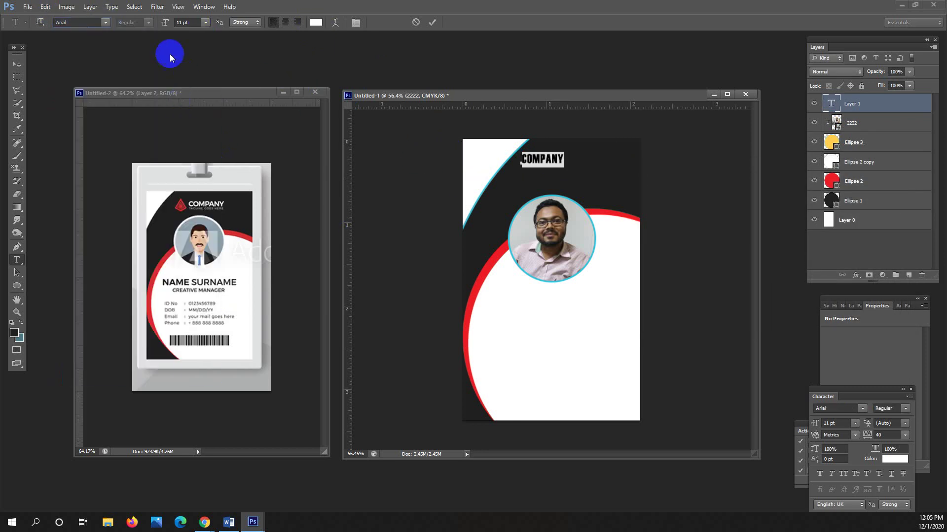
- Set the COMPANY text's font style to Bold and its tracking to 0
left_click(145, 23)
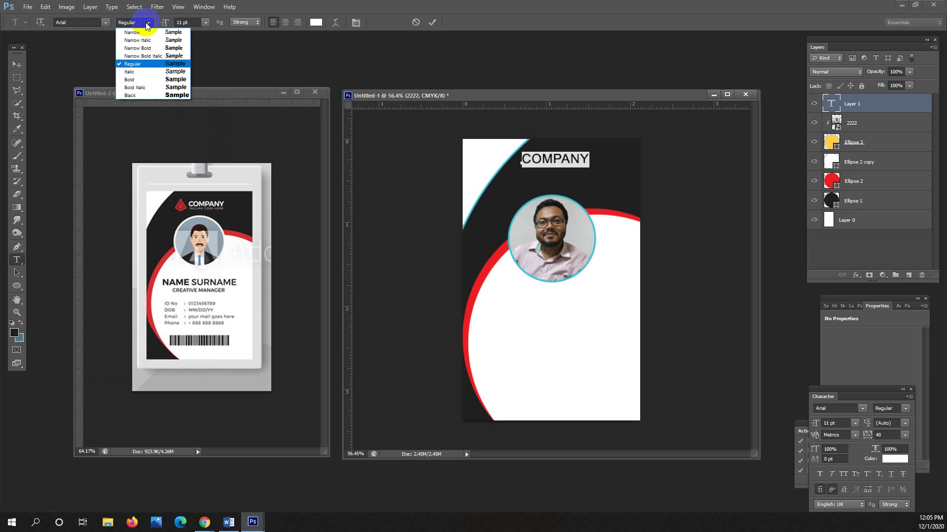
left_click(170, 80)
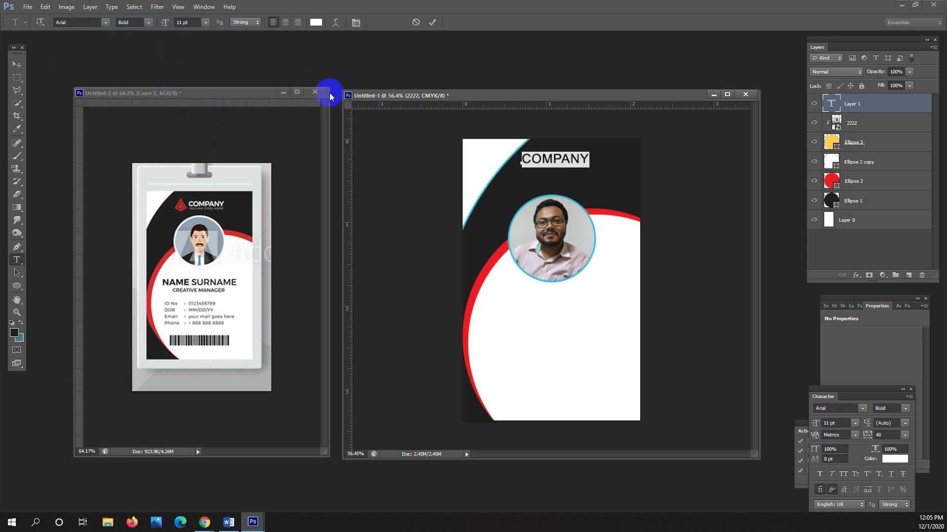
left_click(904, 435)
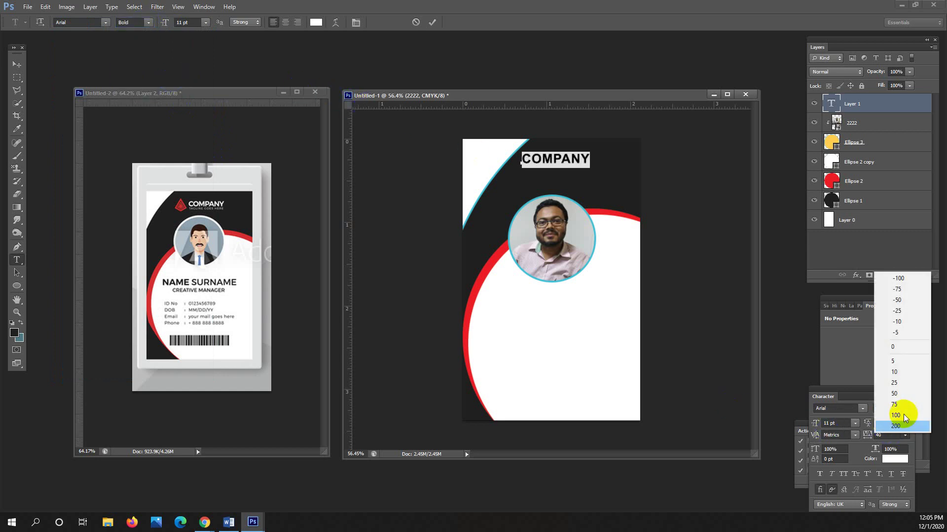
left_click(902, 348)
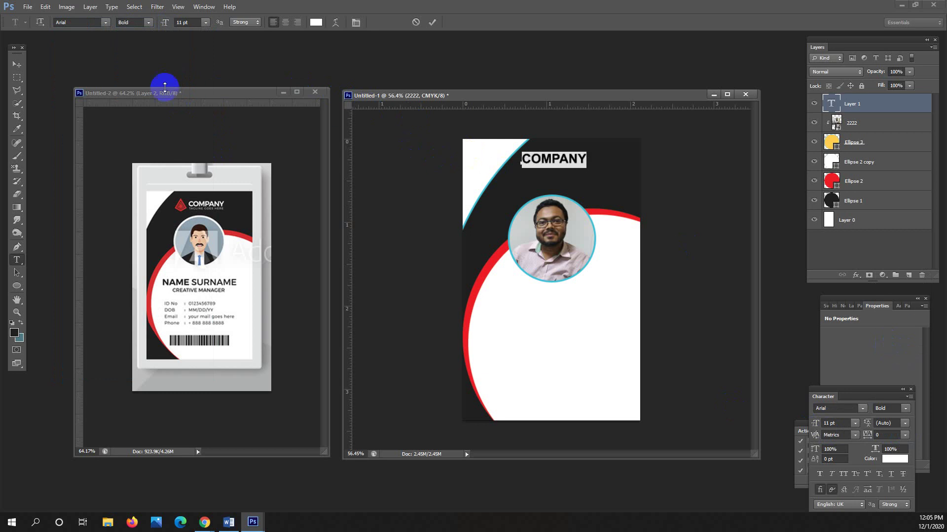
- Set the COMPANY text's size to 9 pt and commit the text
left_click(194, 22)
type("9")
key("Return")
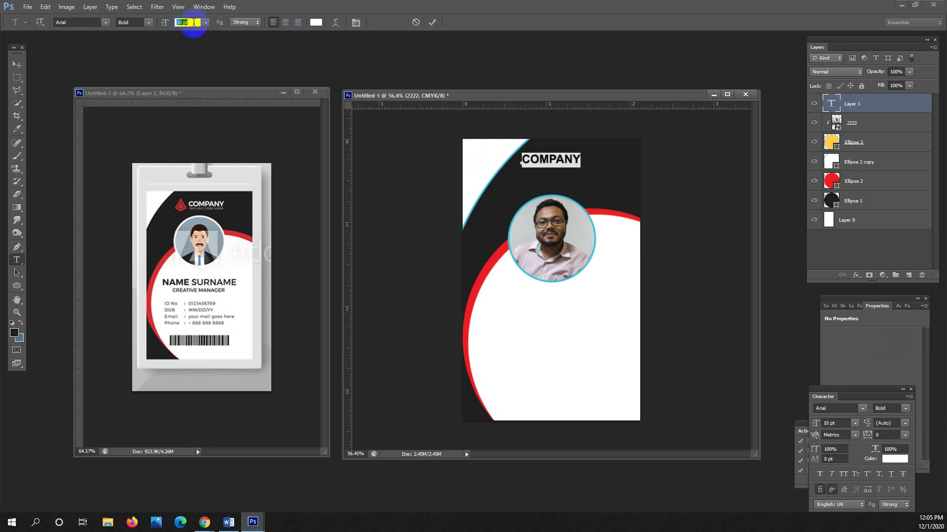
left_click(17, 65)
left_click(558, 159)
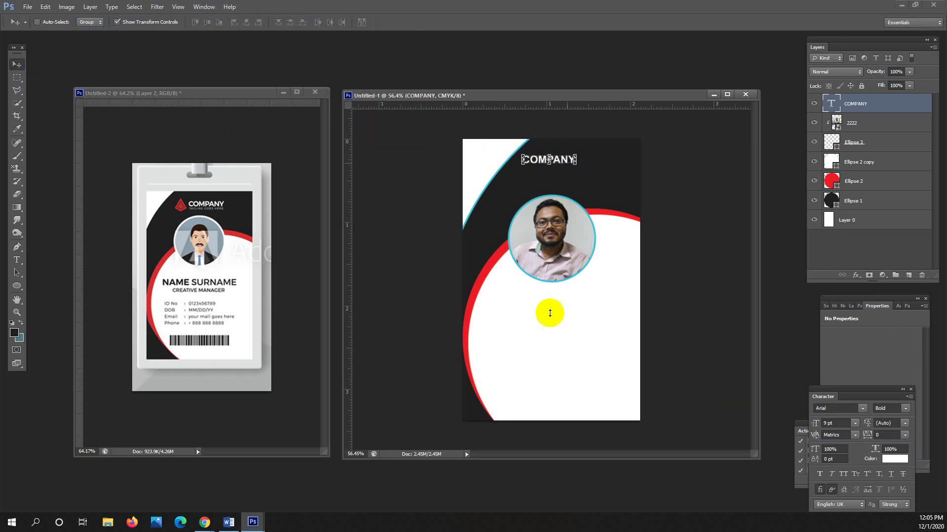
left_click(17, 80)
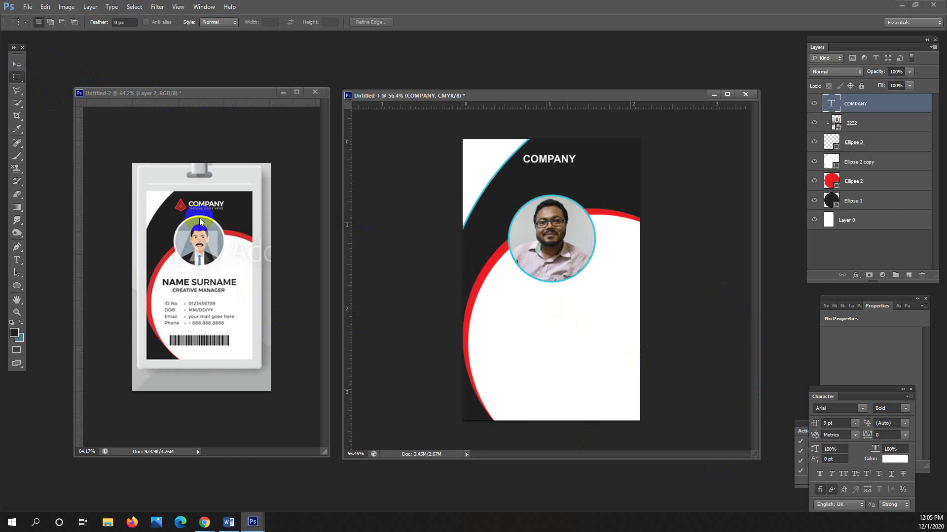
- Change the outline of the circle around the portrait photo (Ellipse 3) to white and deselect the shape
left_click(872, 162)
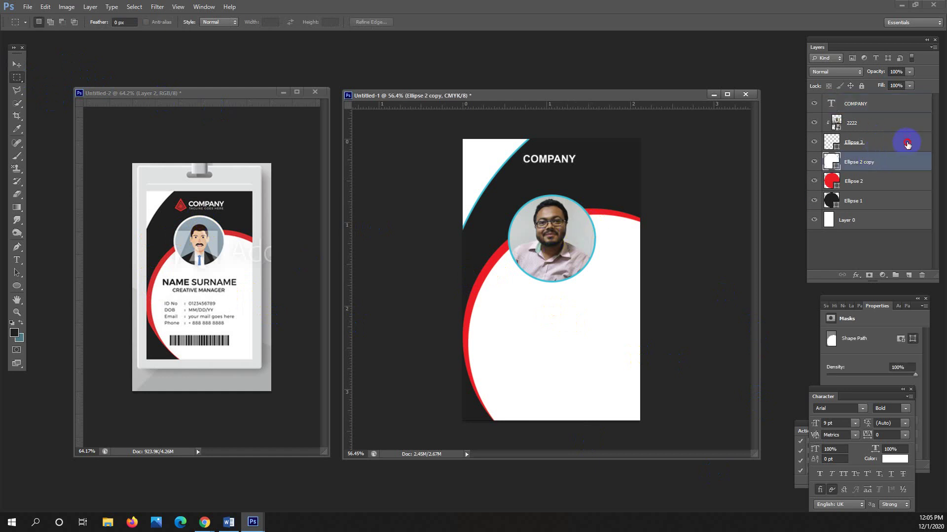
left_click(826, 144)
left_click(814, 143)
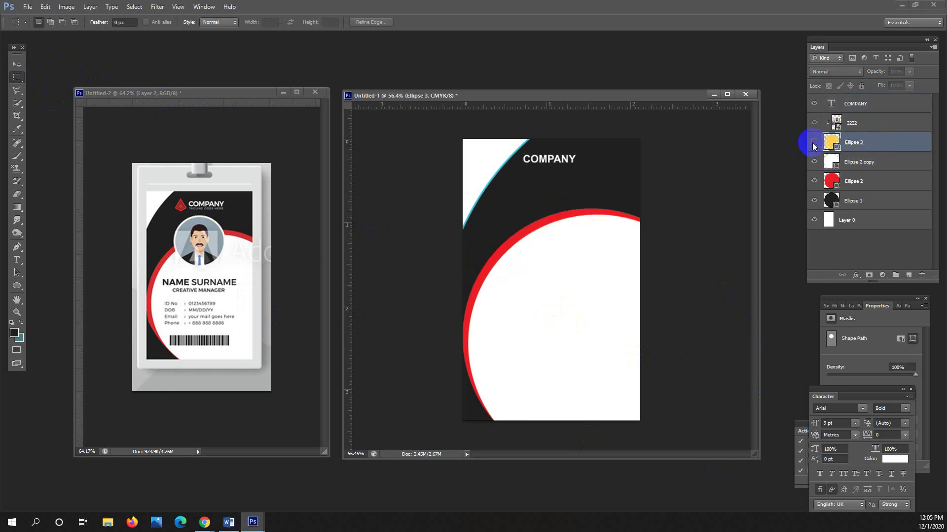
left_click(814, 143)
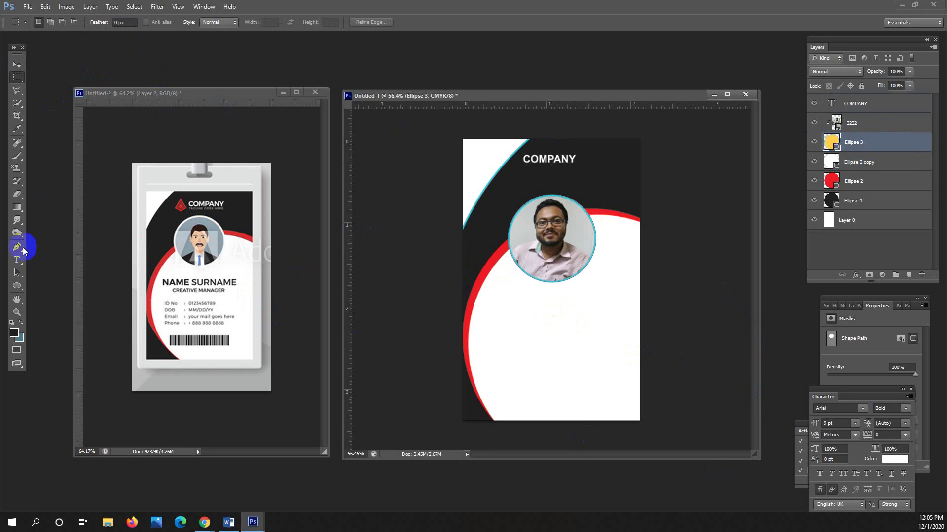
left_click(16, 274)
left_click(89, 22)
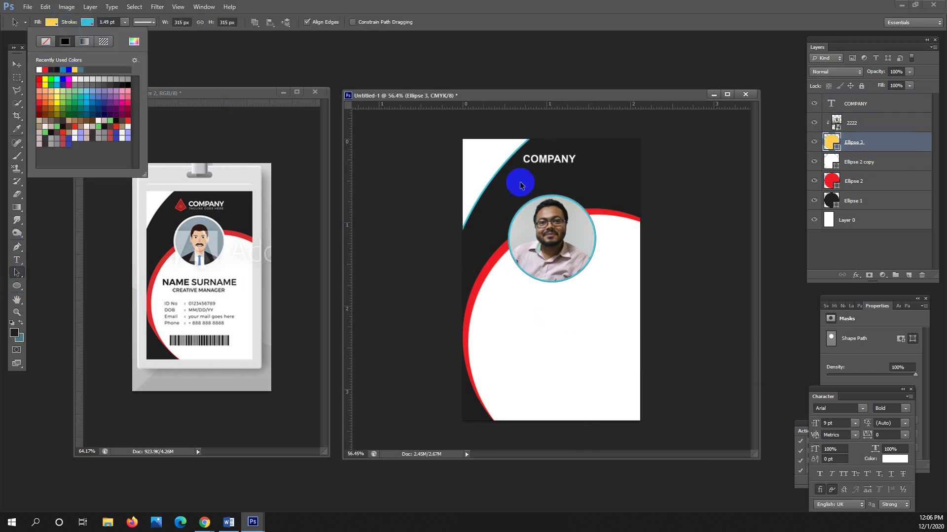
left_click(585, 221)
left_click(507, 95)
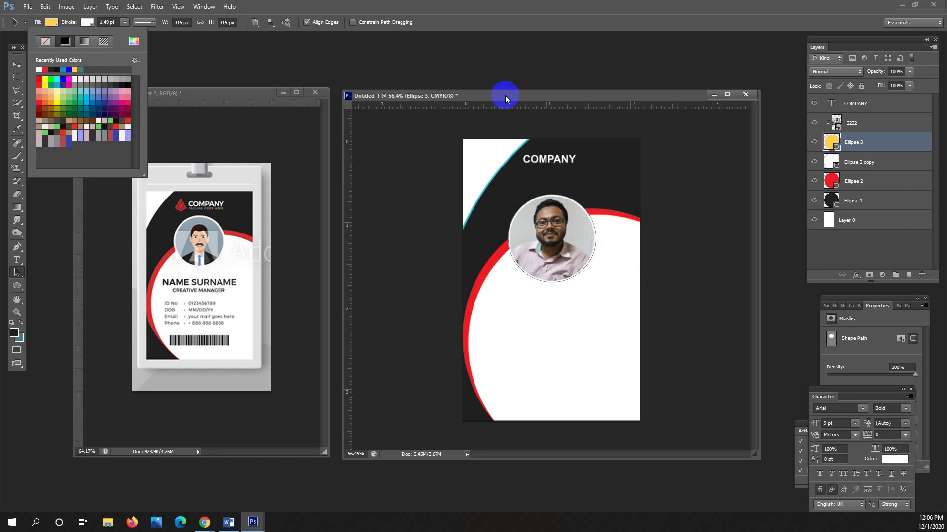
left_click(882, 228)
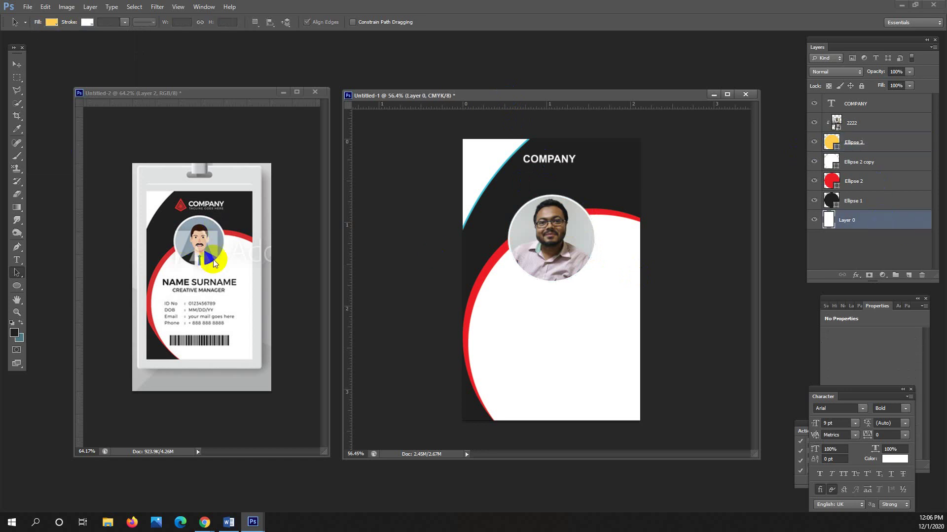
left_click(562, 247)
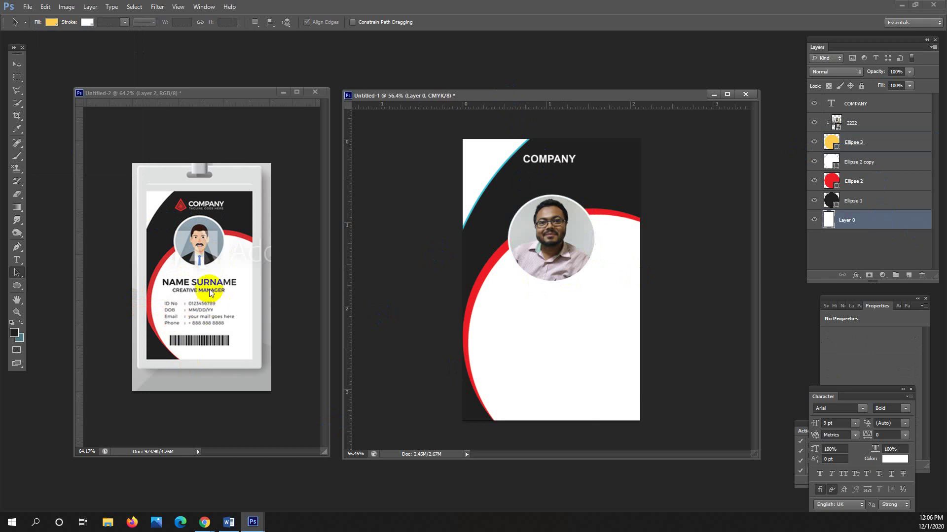
left_click(171, 352)
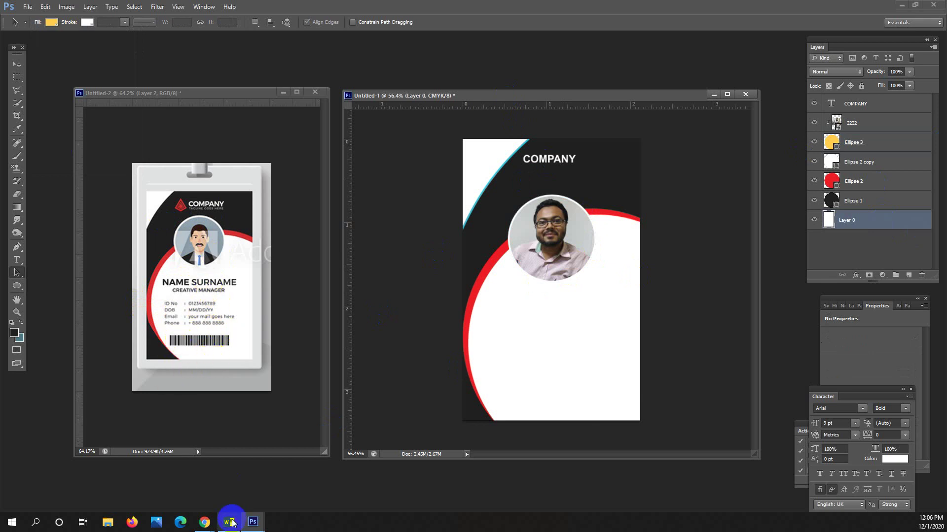
- Switch to Chrome, open a new tab in the maximized window and enter the query qr code
left_click(204, 522)
left_click(189, 503)
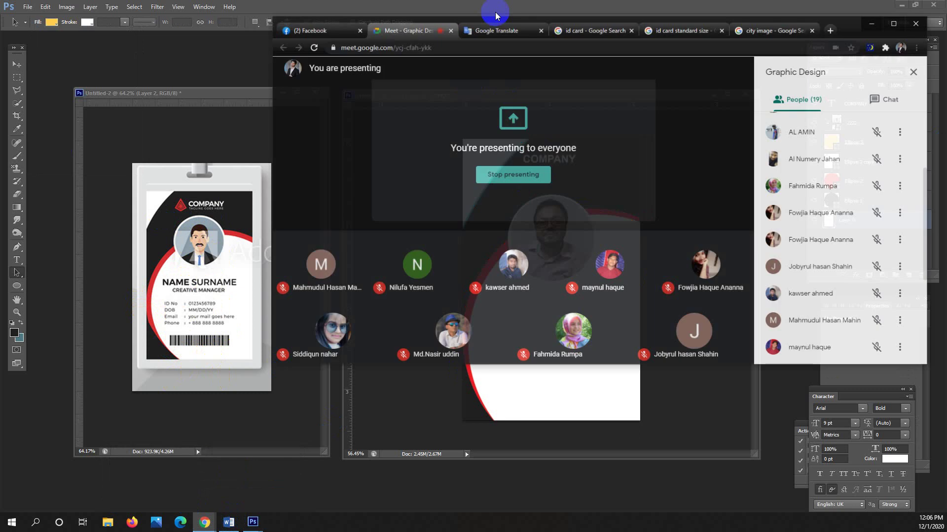
left_click(847, 15)
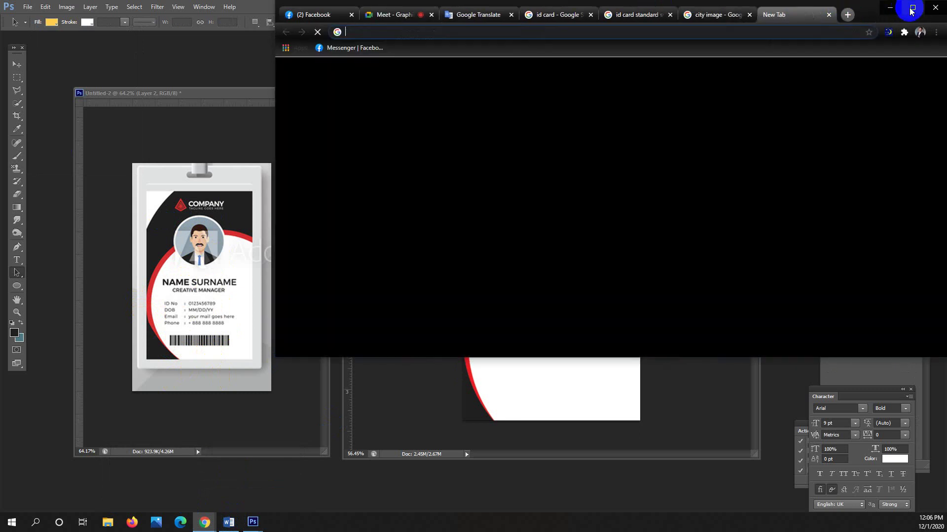
double_click(878, 10)
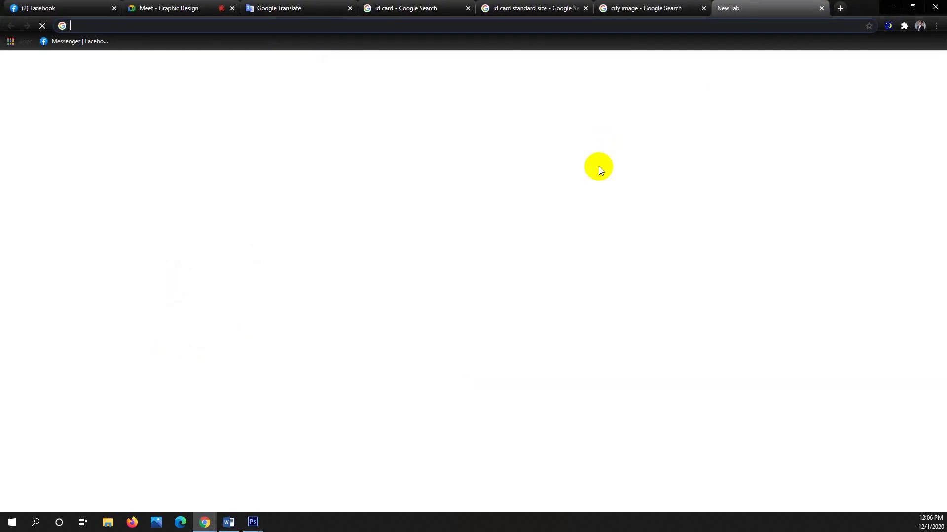
type("qr co")
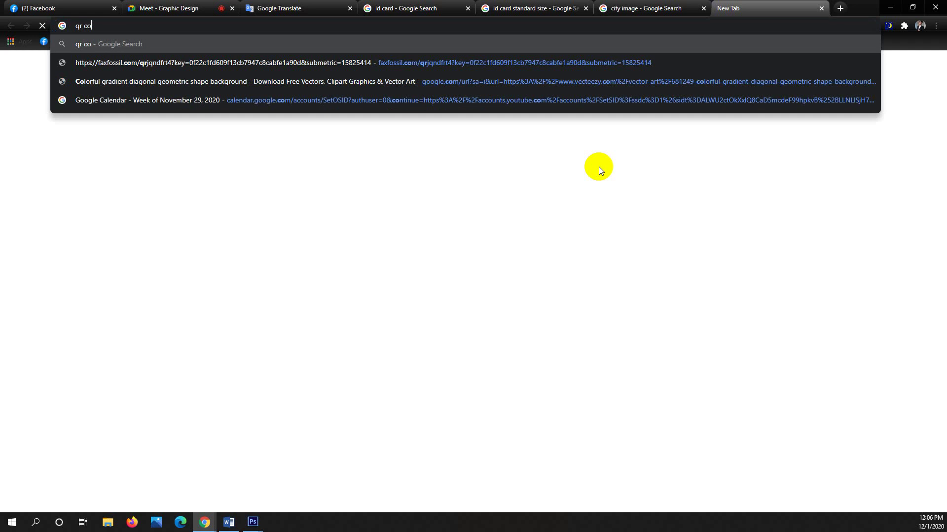
type("de")
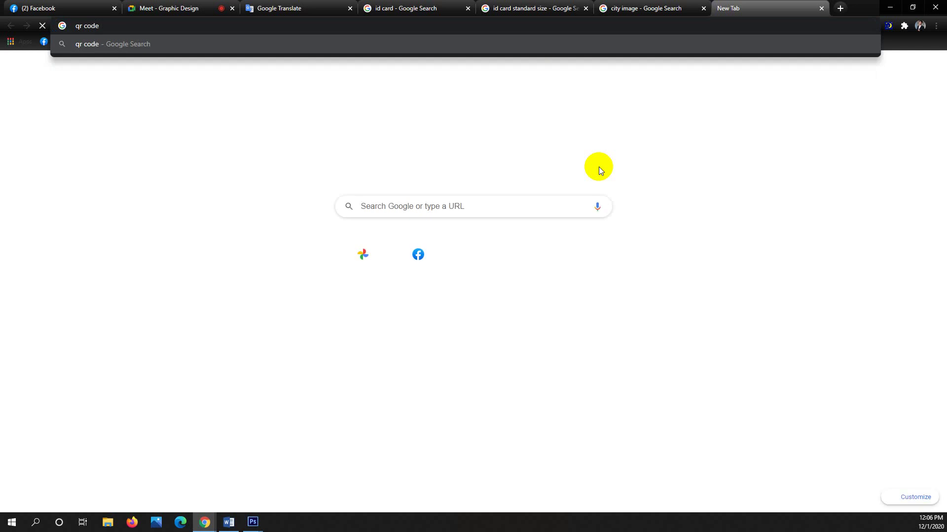
key("Down")
key("Down")
key("Down")
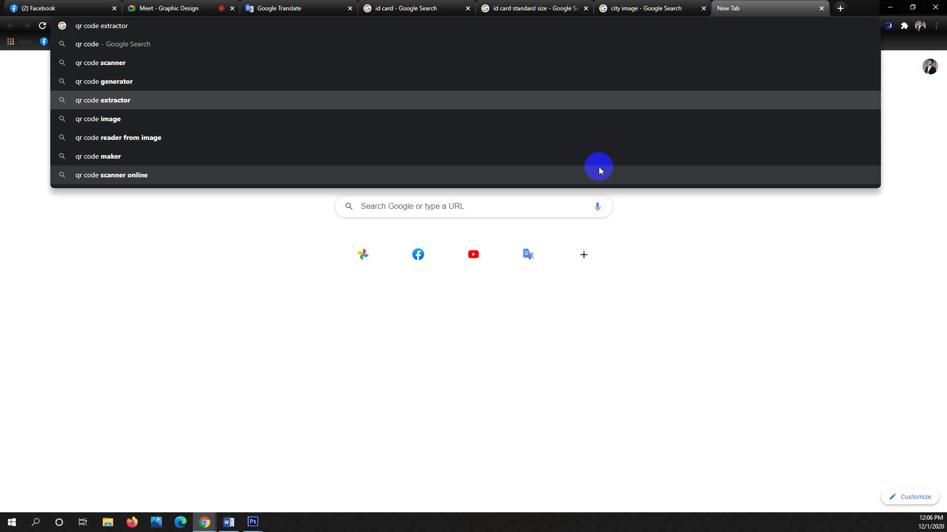
type("c")
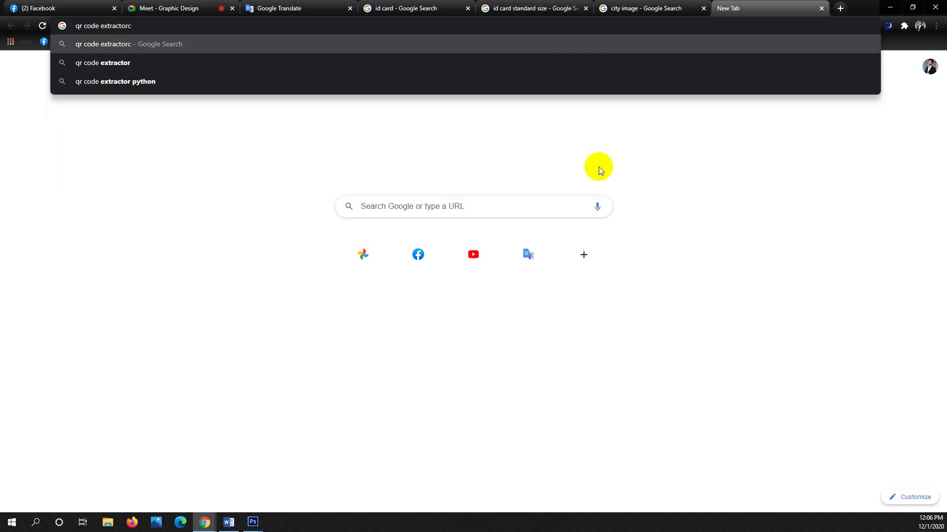
key("BackSpace")
key("BackSpace")
key("BackSpace")
key("BackSpace")
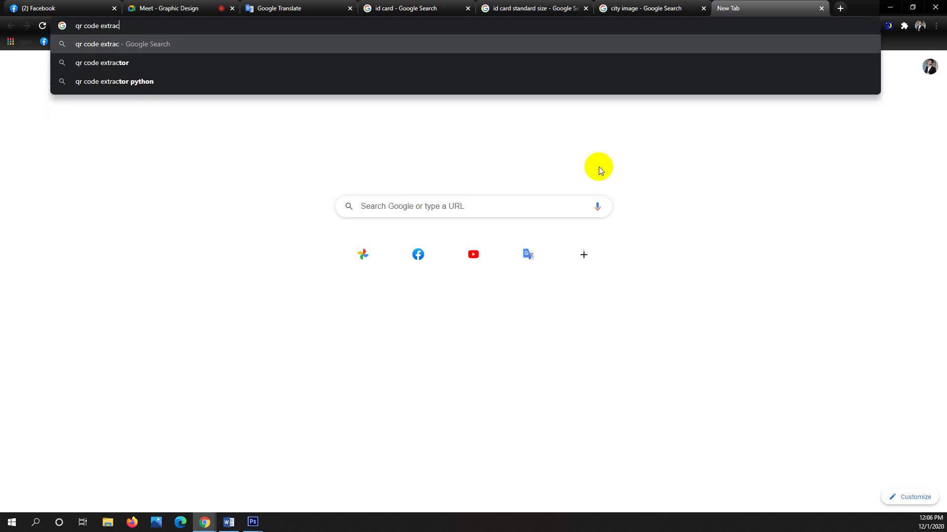
key("BackSpace")
key("BackSpace")
key("BackSpace")
key("BackSpace")
key("BackSpace")
key("BackSpace")
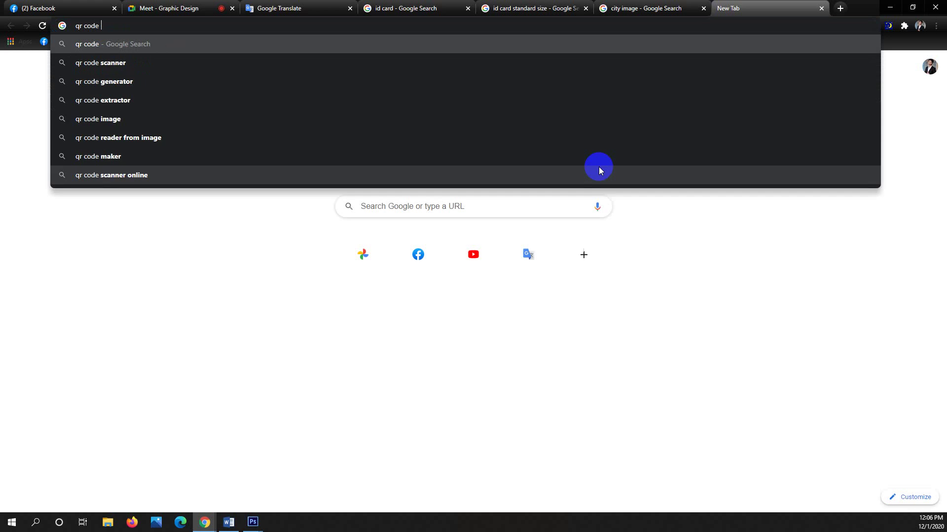
- Search Google for qr code creator and show the image results of the suggested qr code generator query
type("c")
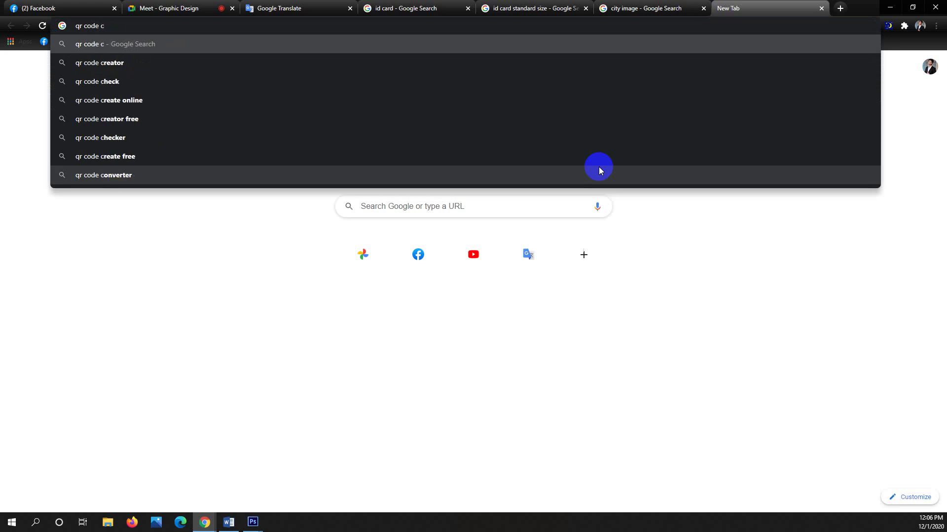
key("Down")
key("Return")
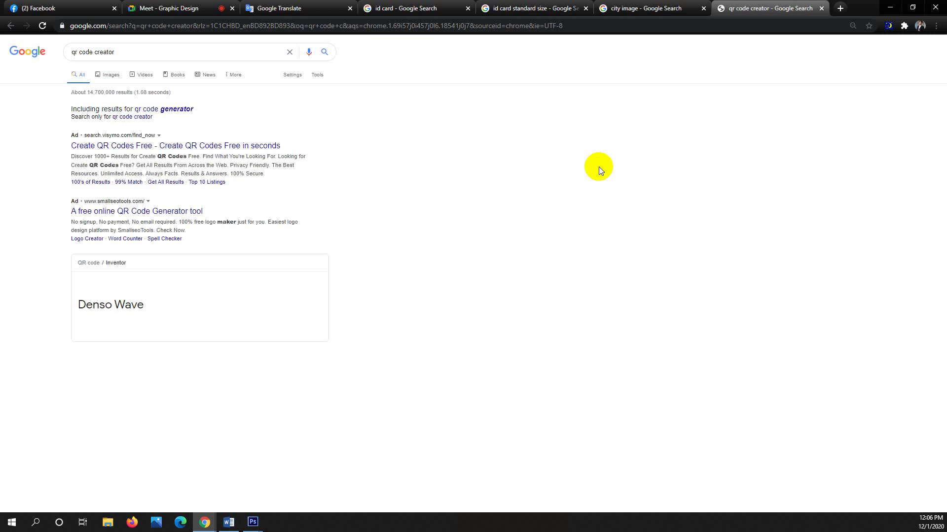
left_click(173, 115)
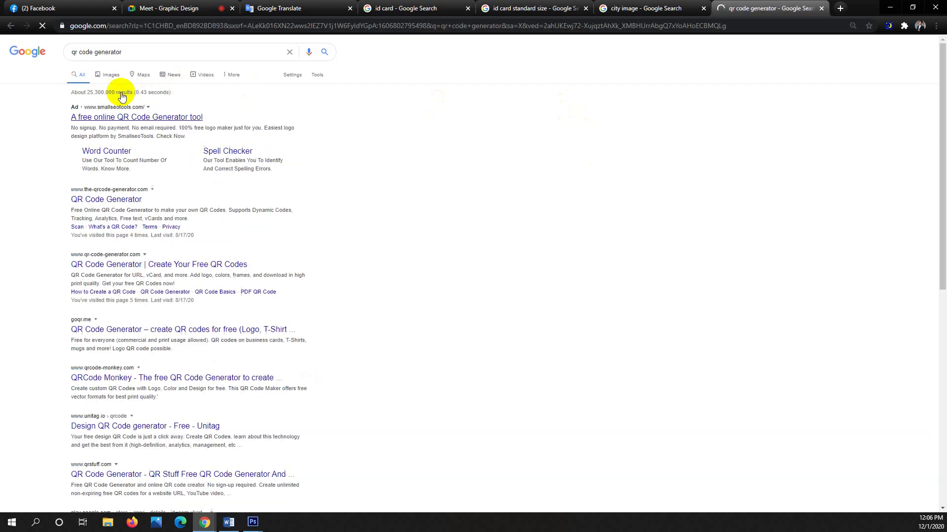
left_click(114, 76)
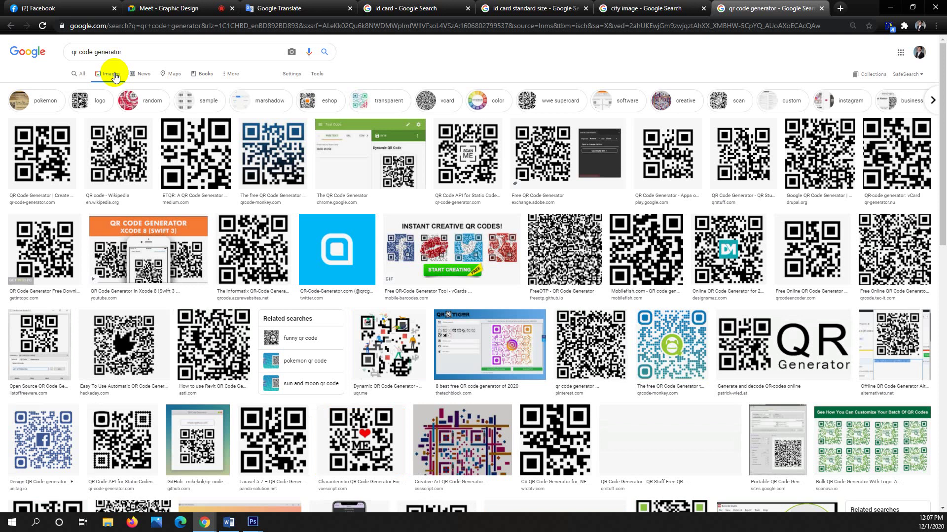
- Search Google Images for qr code in a new tab and preview the picture of hands scanning a code with a phone
left_click(840, 9)
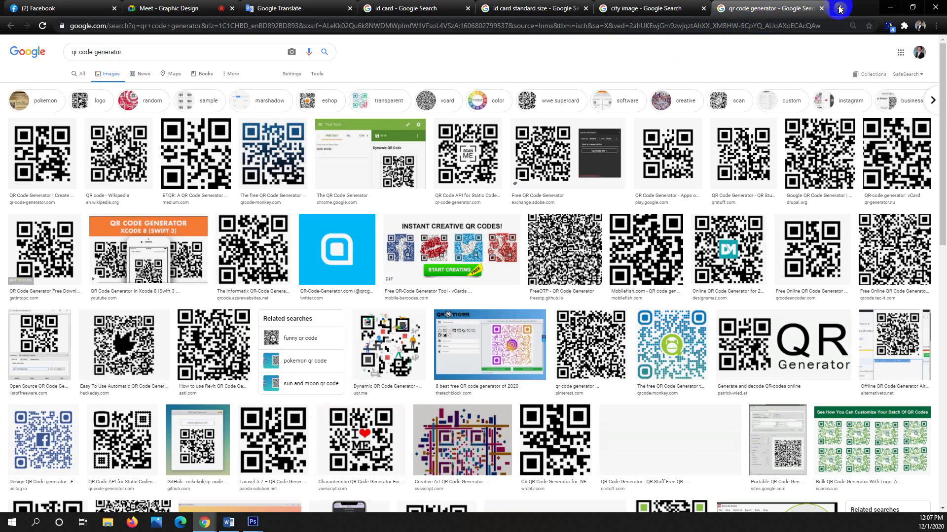
type("q")
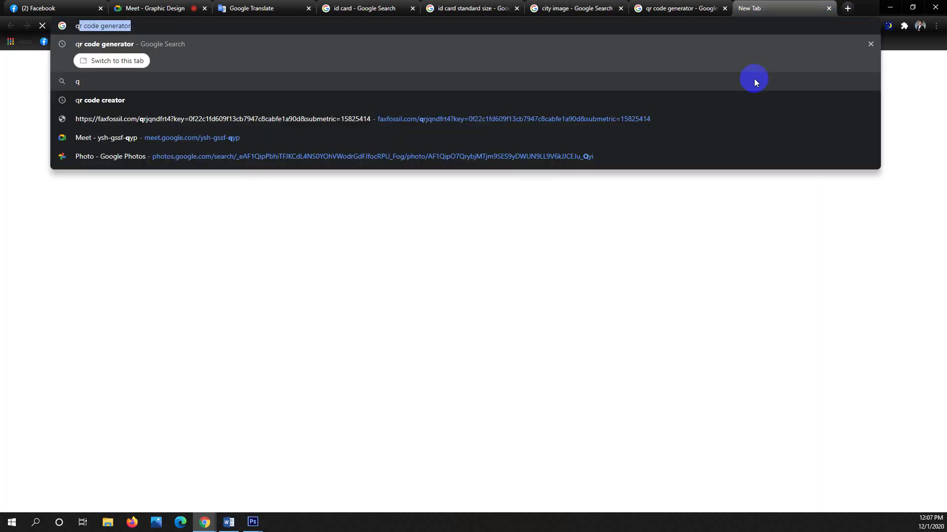
type("r code")
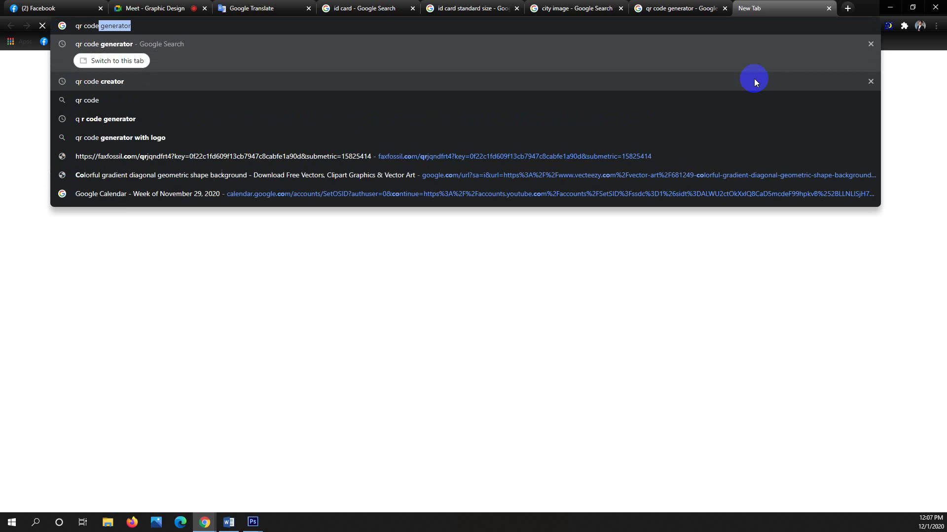
key("Delete")
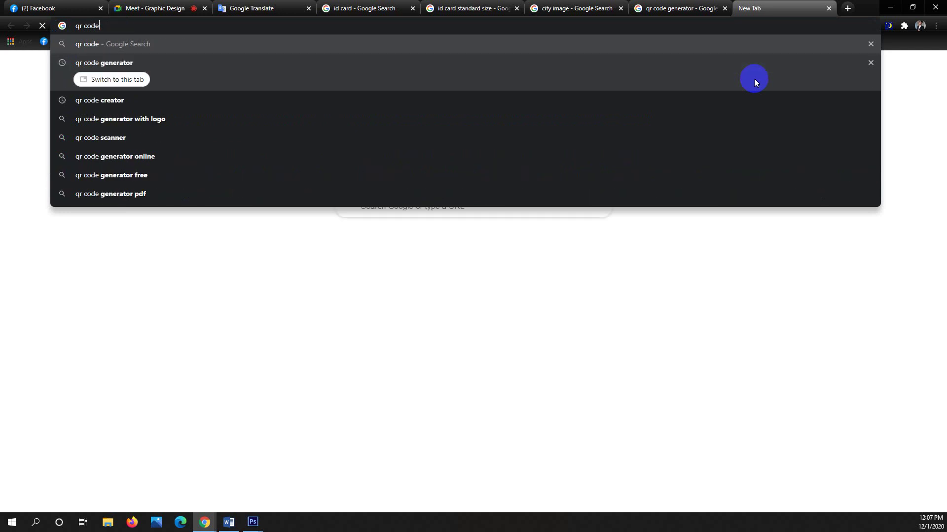
key("Return")
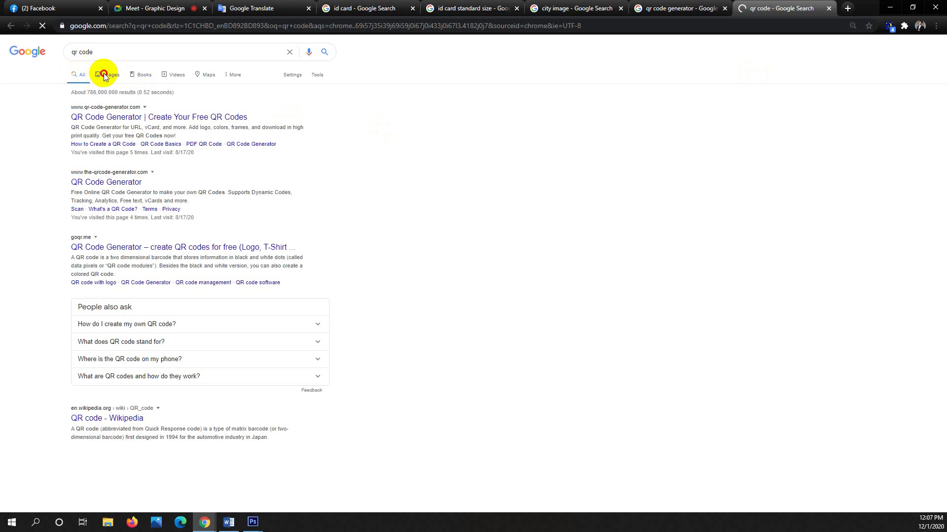
left_click(104, 77)
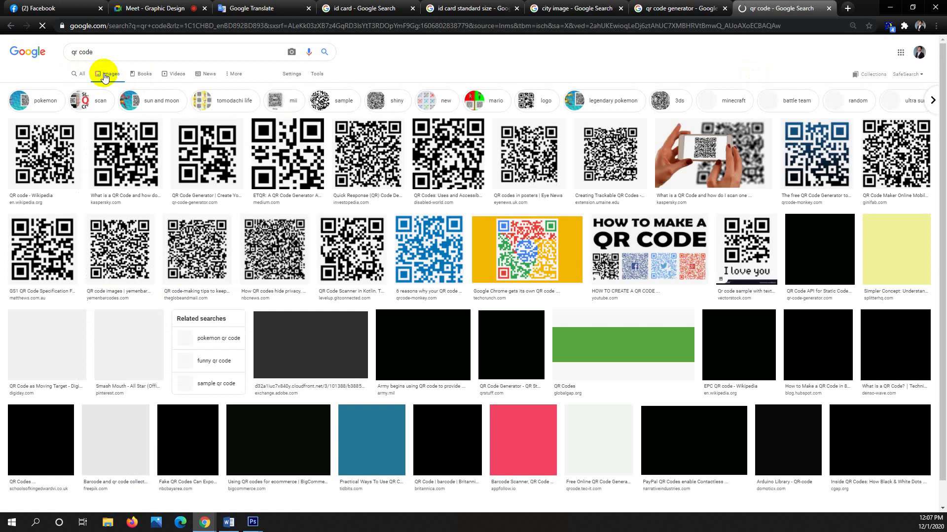
left_click(707, 157)
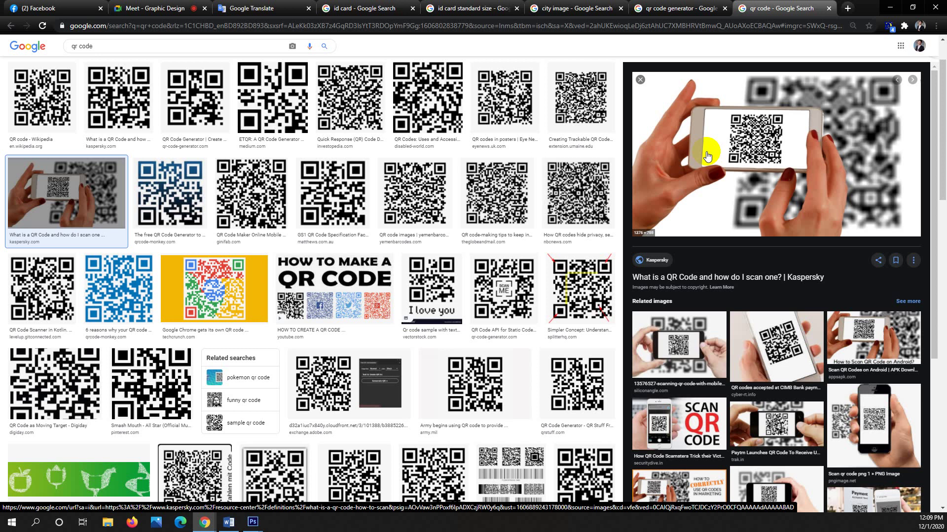
- Show the web results for qr code generator, view the the-qrcode-generator.com site and return to the results
left_click(685, 7)
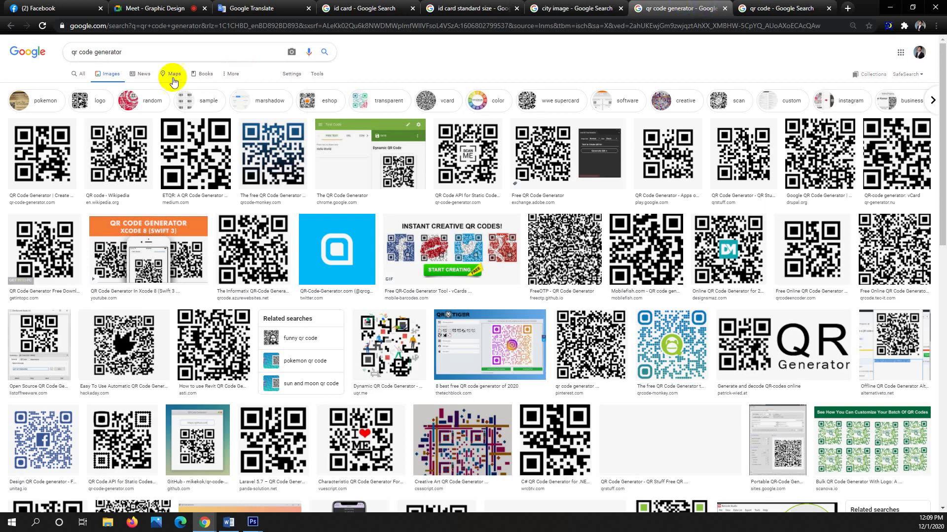
left_click(81, 74)
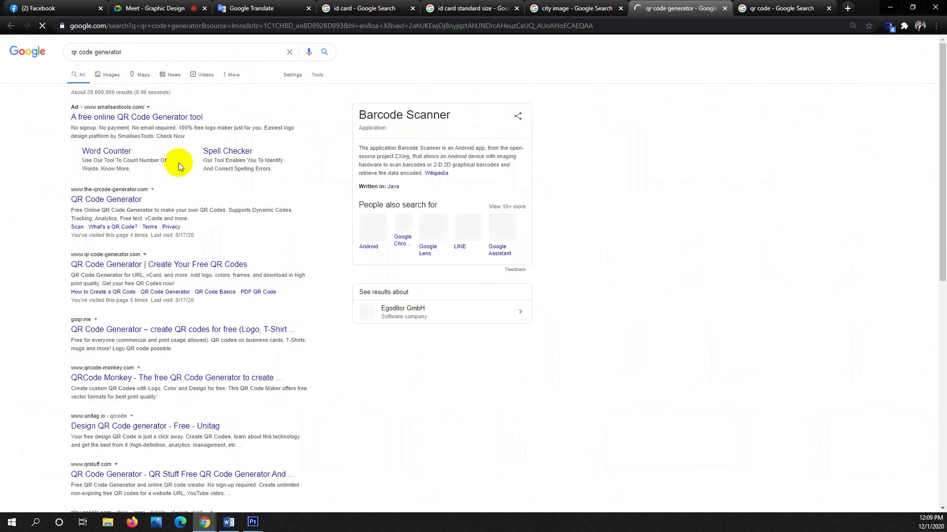
left_click(127, 199)
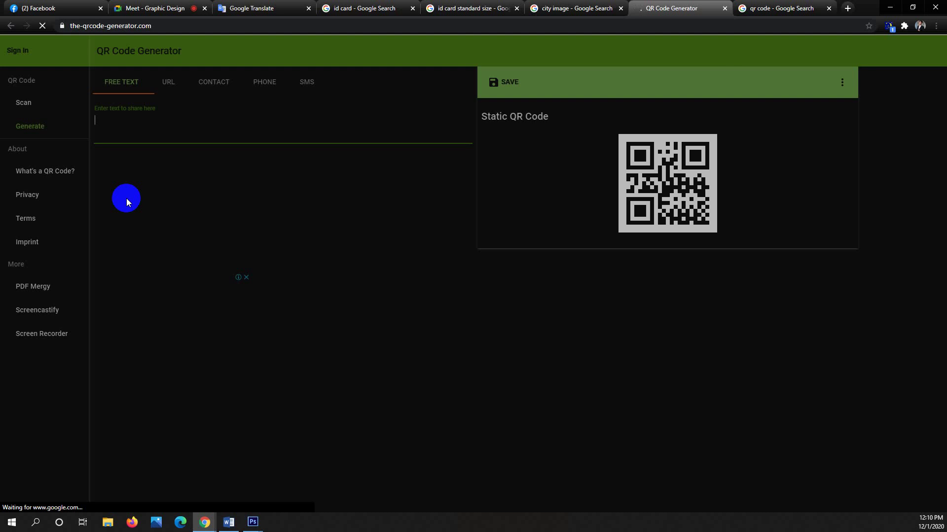
left_click(7, 27)
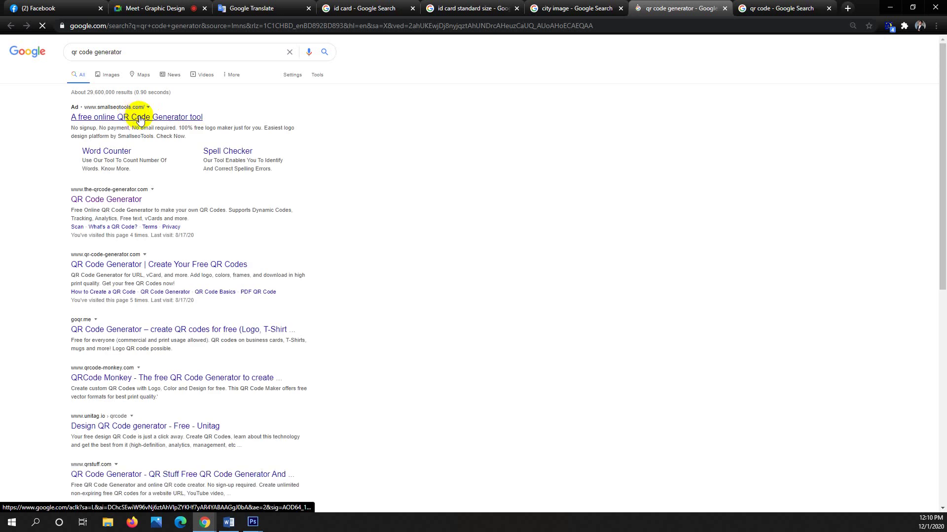
- Try the SmallSEOTools QR code generator site, dismiss its Grammarly offer and go back to the qr code generator image results
left_click(139, 119)
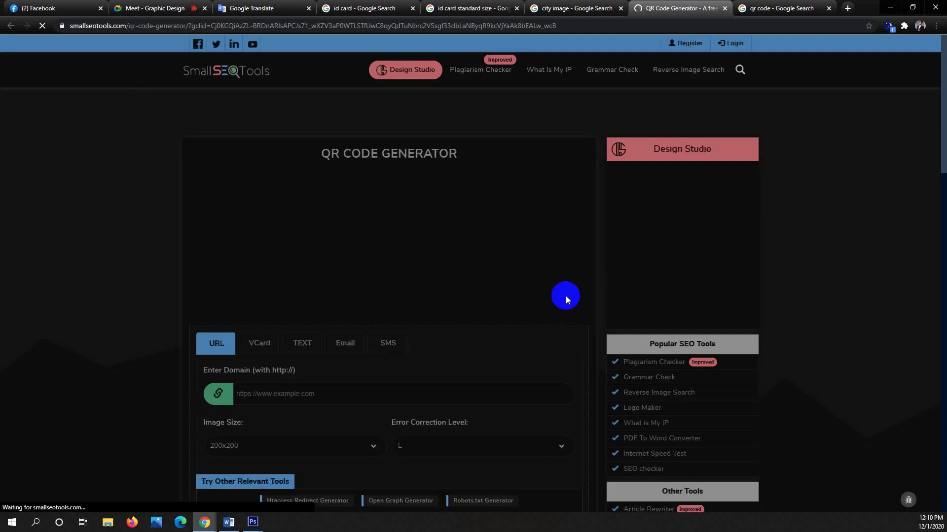
scroll(566, 296, "down", 5)
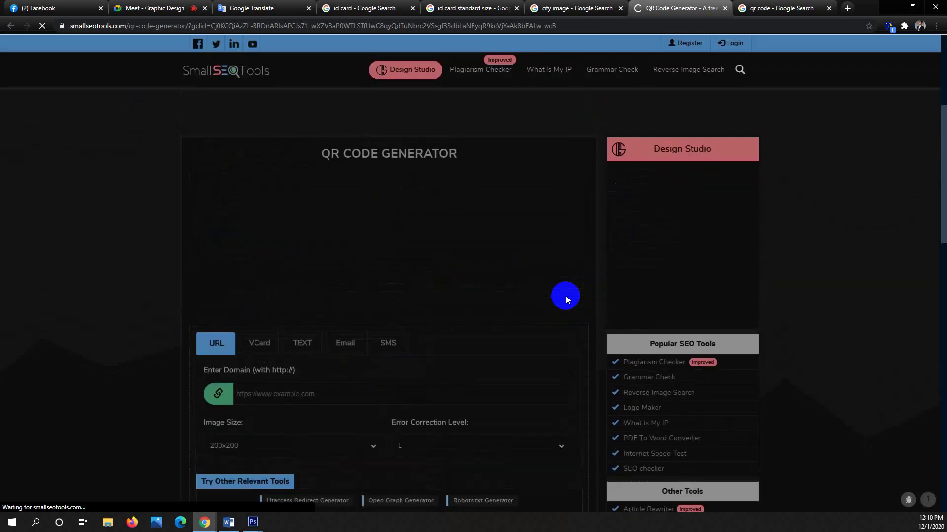
left_click(12, 26)
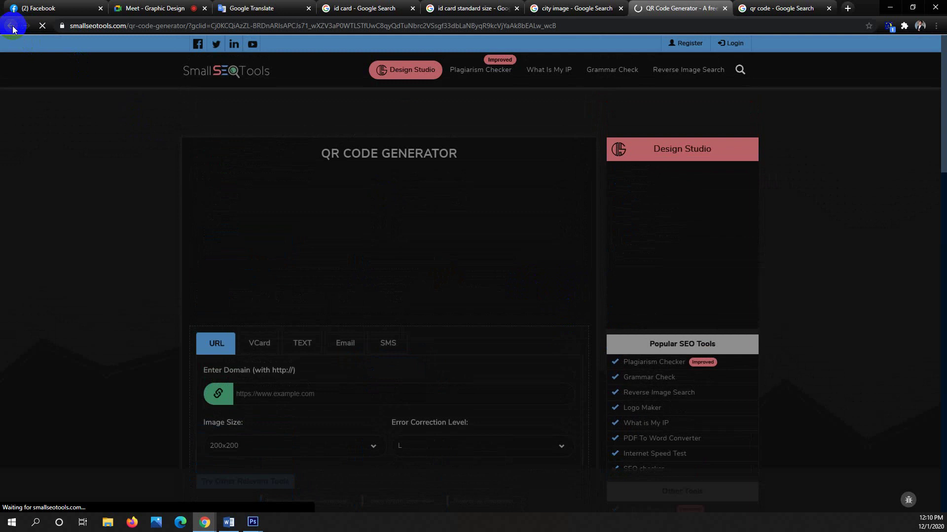
left_click(439, 221)
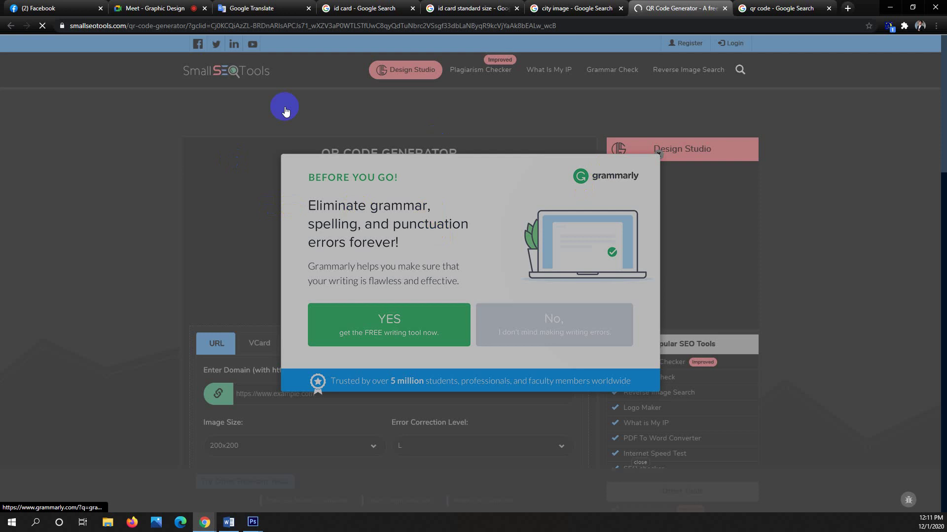
left_click(17, 69)
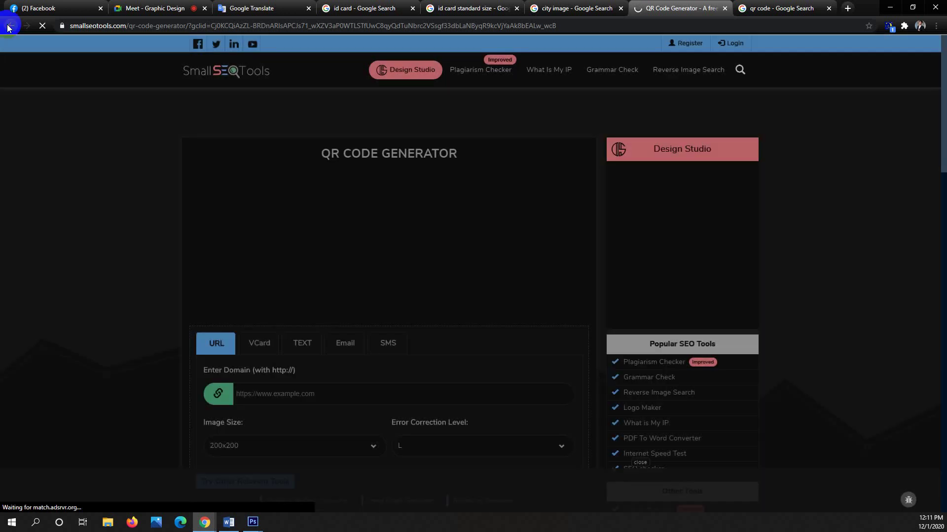
left_click(9, 25)
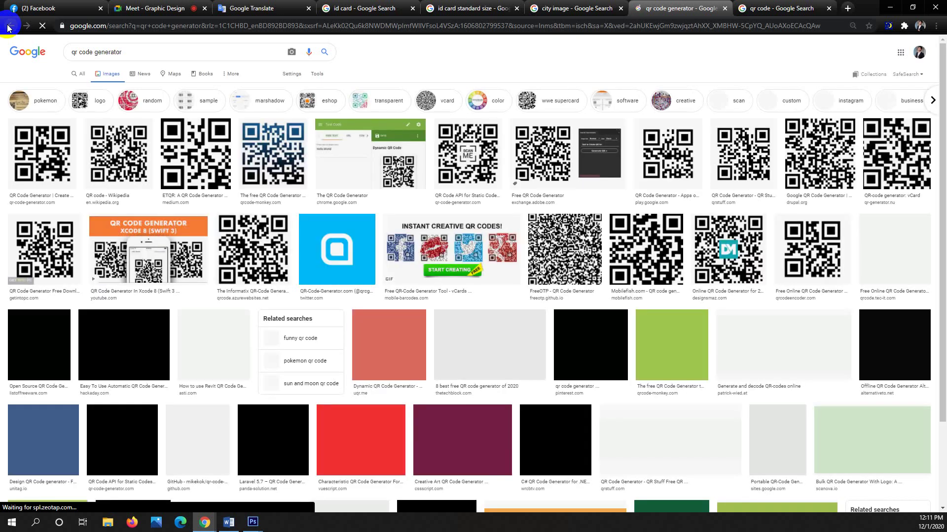
- Open qr-code-generator.com from the web results and switch off the browser's dark display for the page
left_click(82, 78)
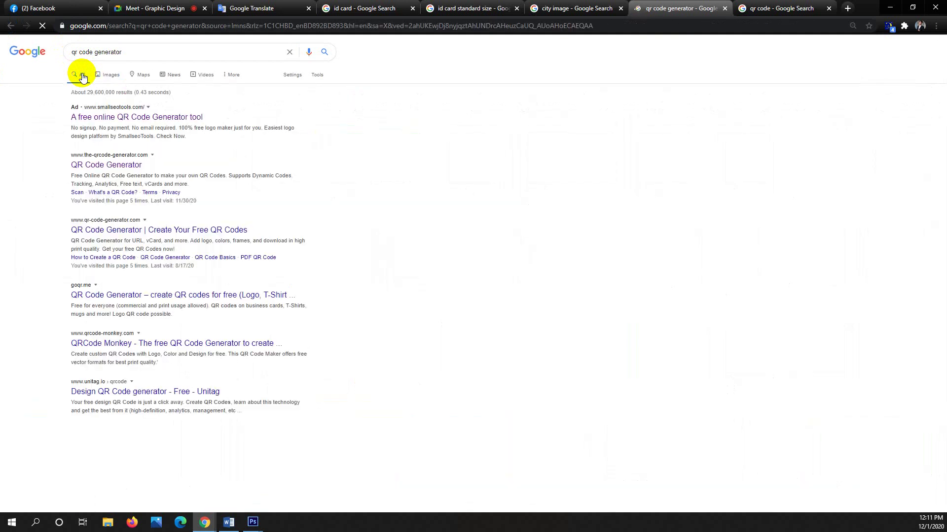
left_click(191, 231)
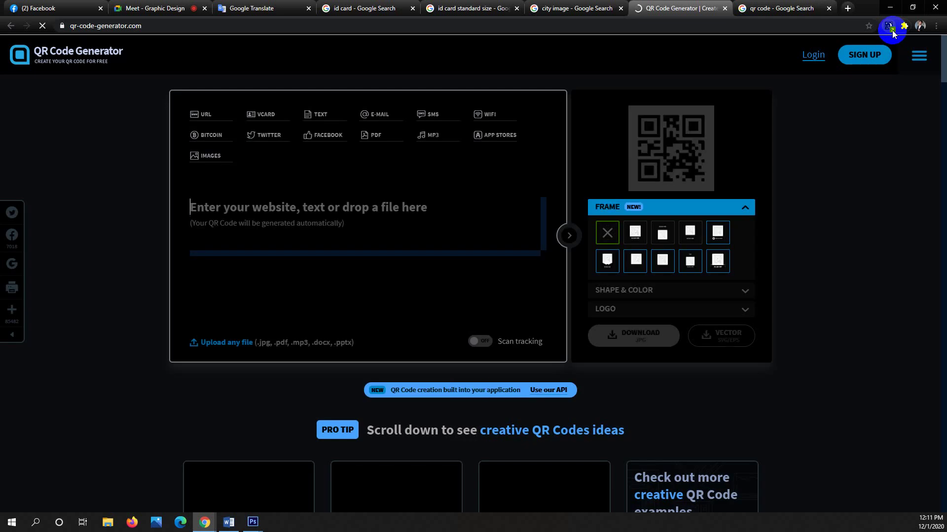
left_click(890, 28)
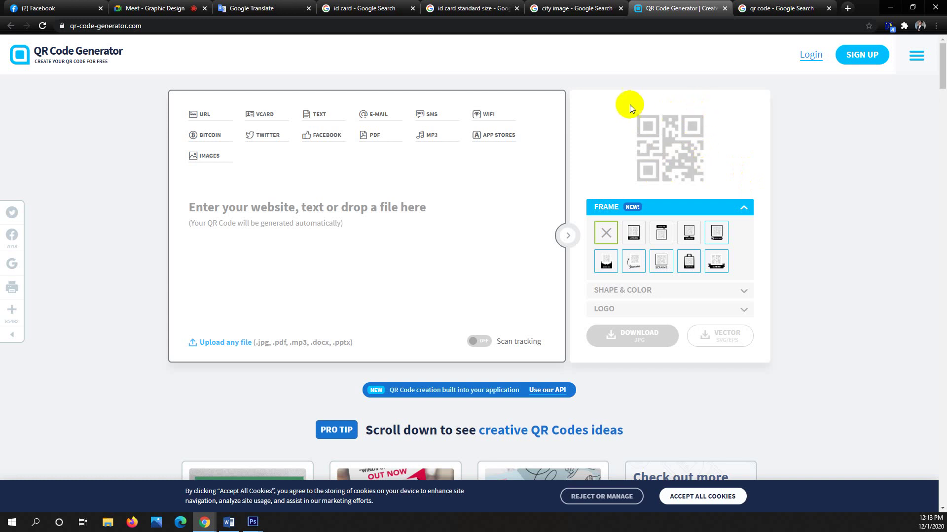
- Try the frame with SCAN ME below the QR code, and apply the frame with SCAN ME above it
right_click(672, 151)
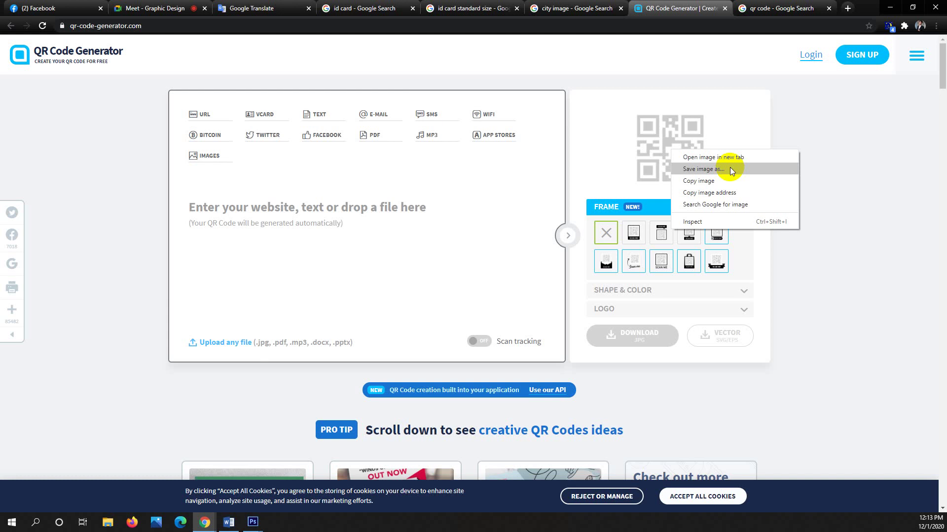
left_click(644, 245)
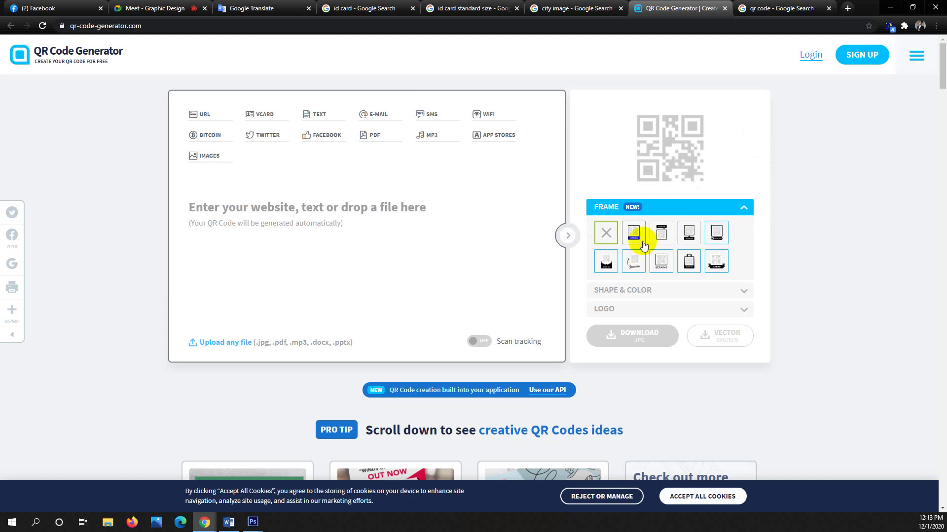
left_click(643, 244)
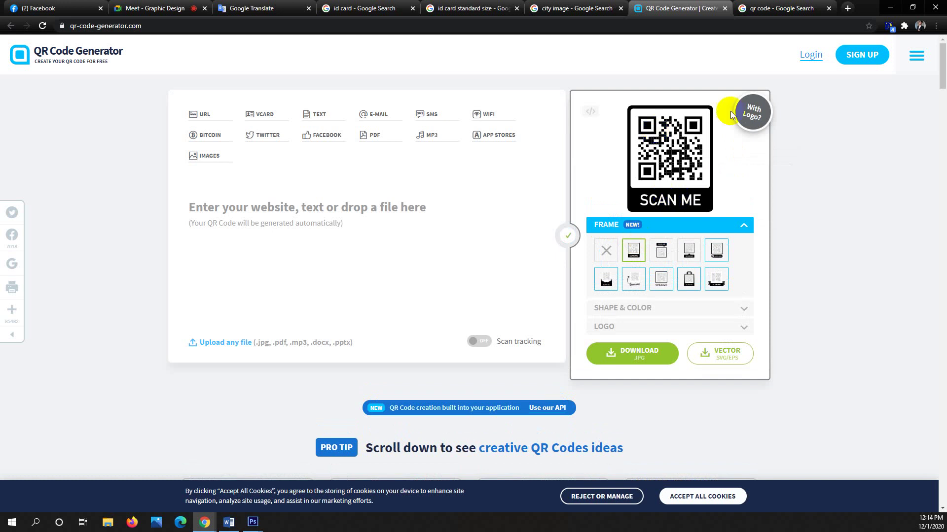
left_click(662, 249)
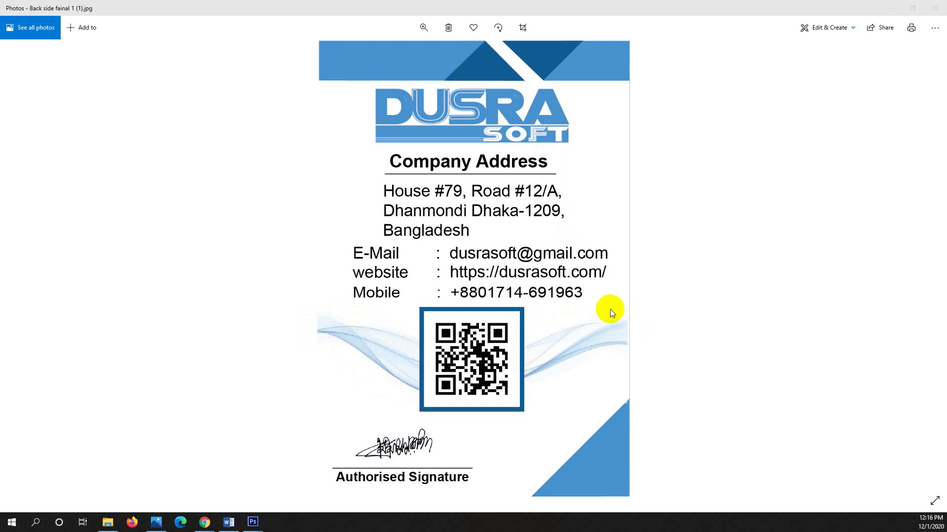
- Compare the front and back images of the blue Dusra Soft ID card in Photos, ending on the back side
left_click(588, 307)
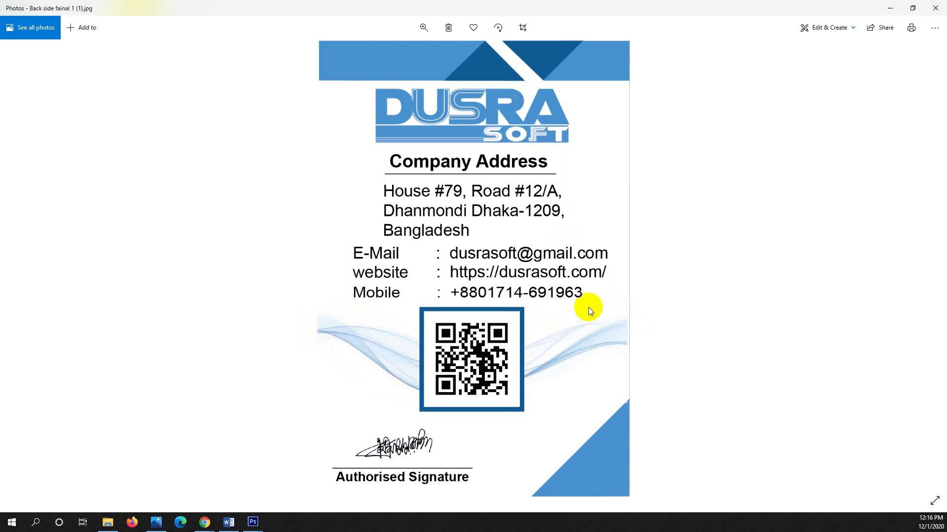
key("Right")
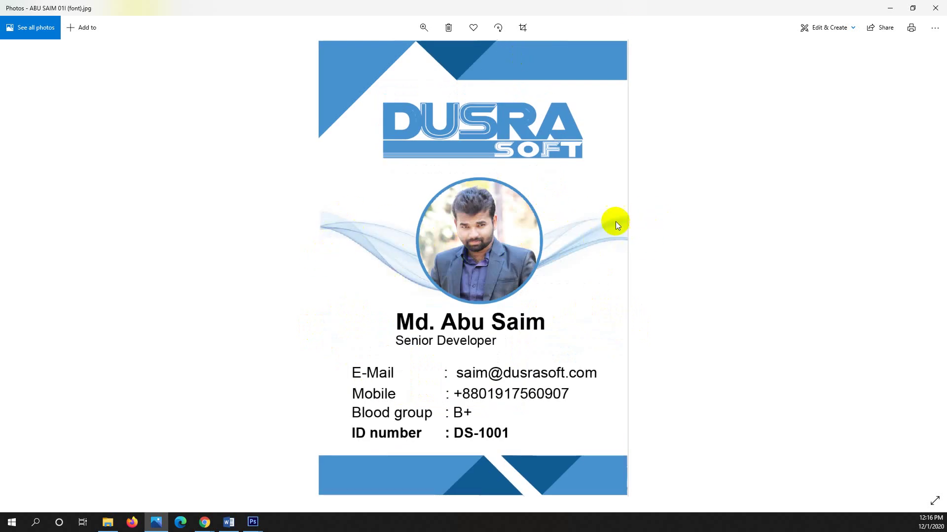
key("Left")
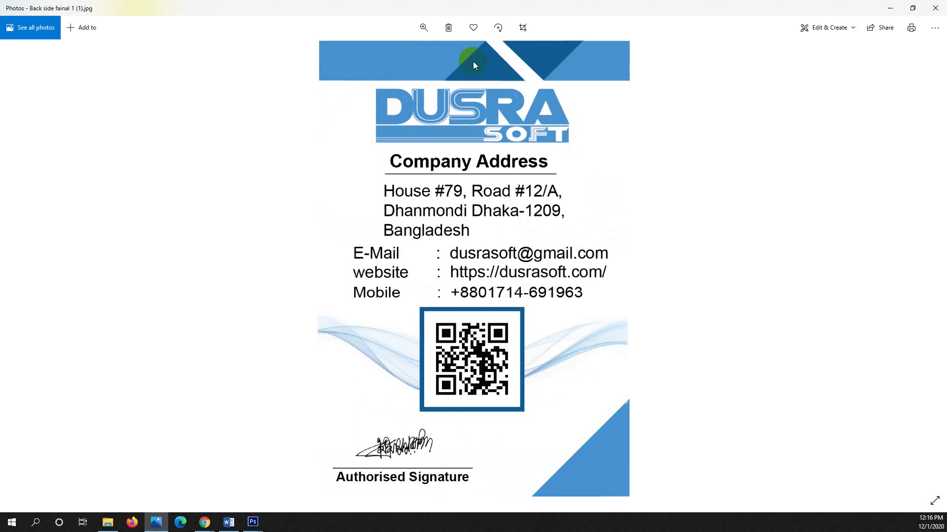
key("Right")
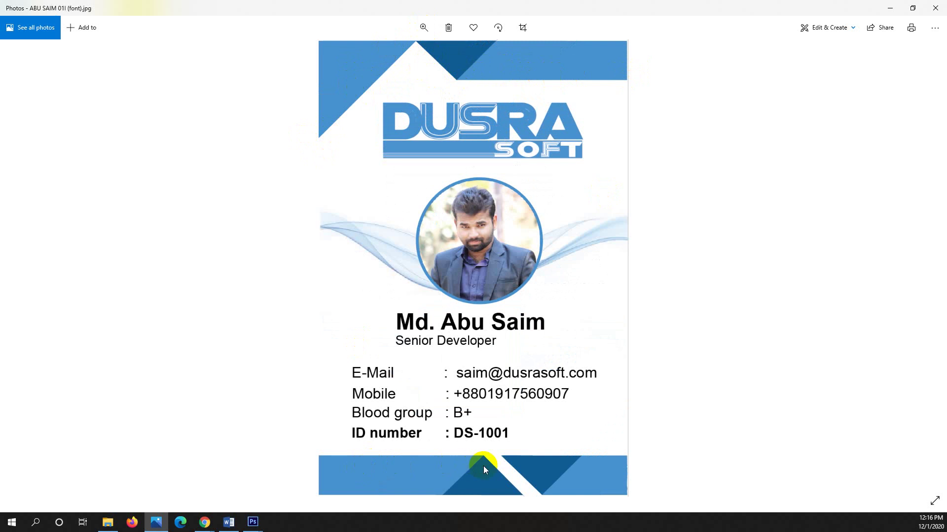
key("Right")
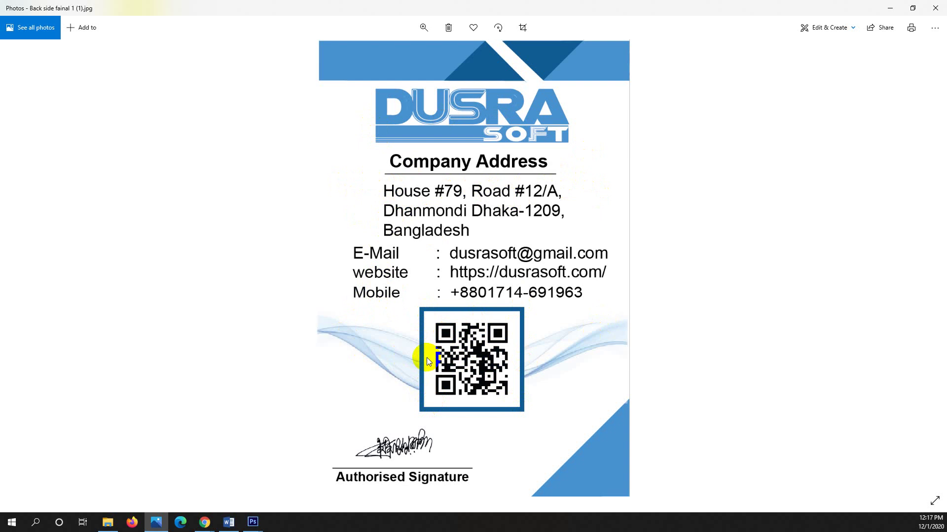
- Switch back to the QR generator page in Chrome and check the save options for the framed QR code
left_click(204, 521)
left_click(182, 490)
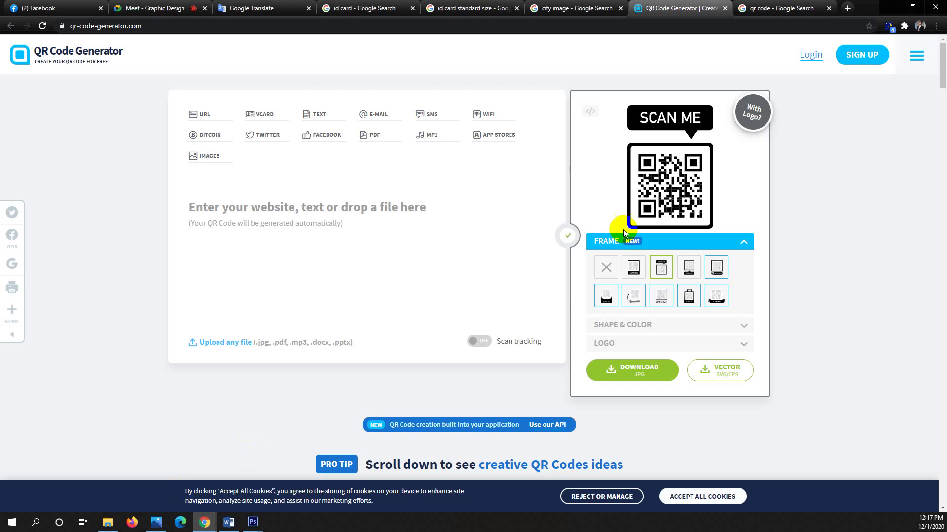
right_click(673, 191)
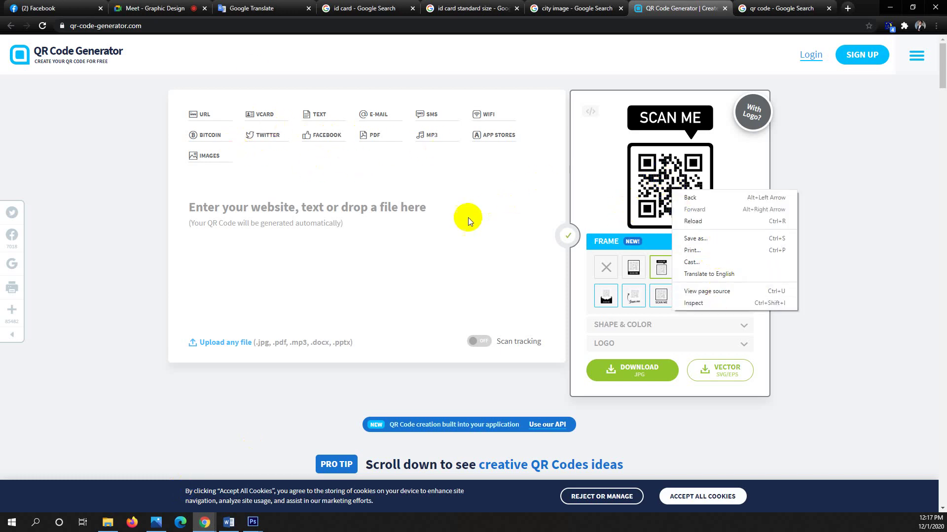
left_click(813, 144)
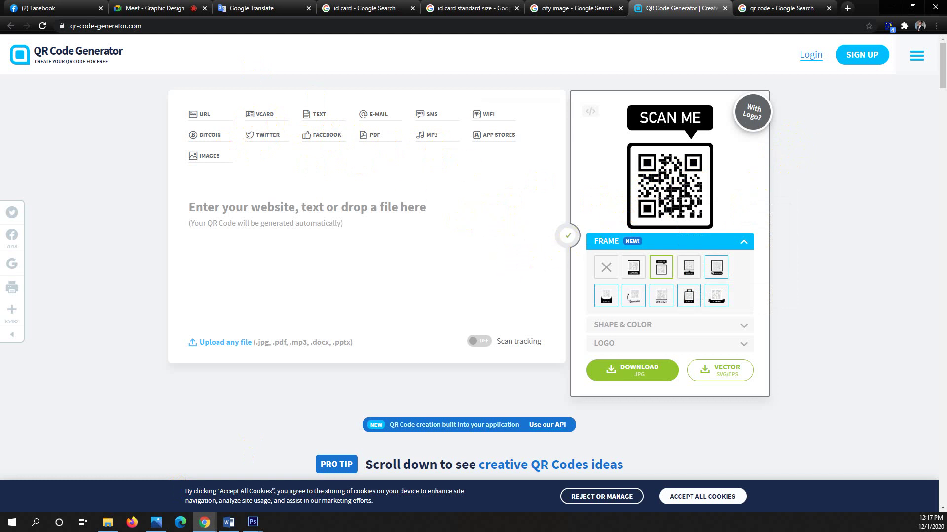
- Check the id card image results, and search Google for free font download in a new tab
key("ctrl+4")
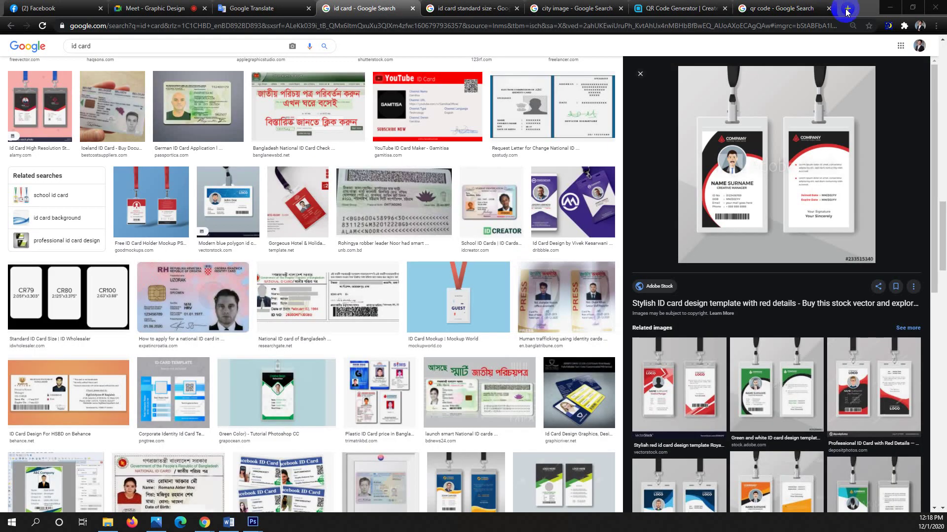
left_click(814, 61)
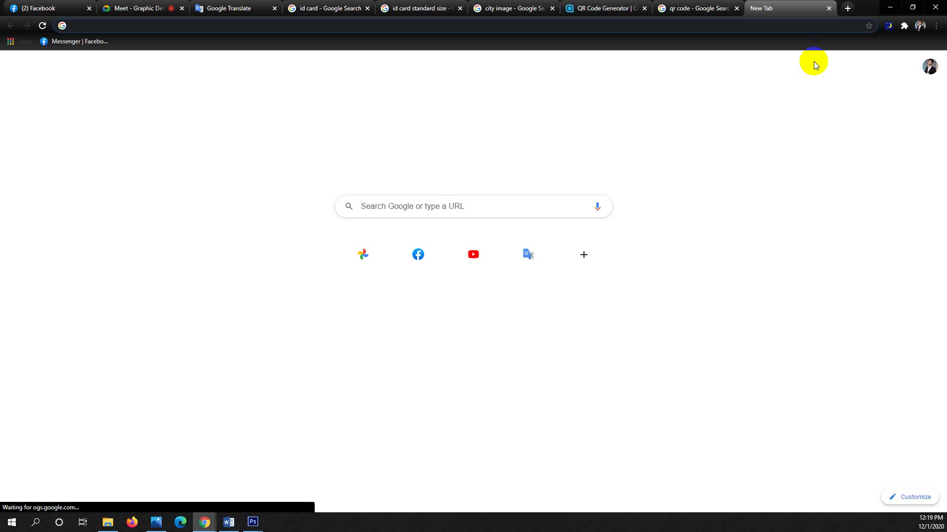
type("free ")
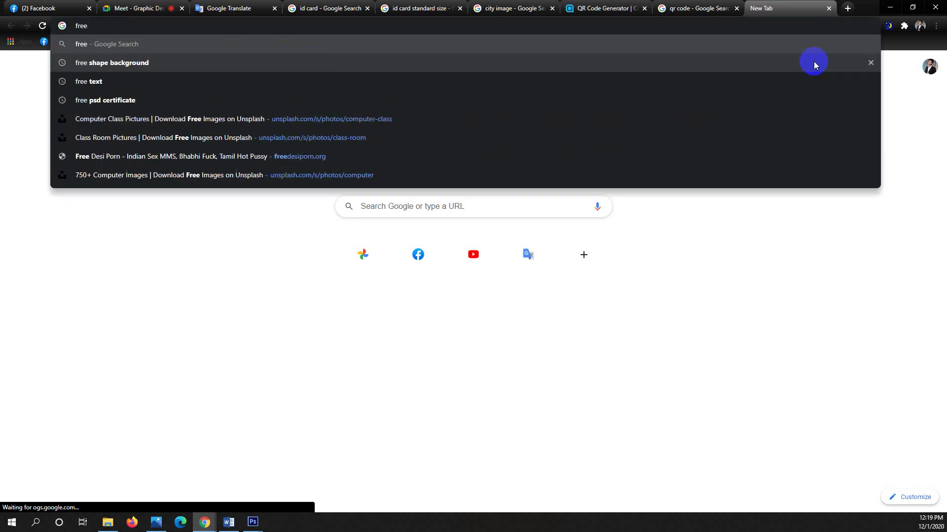
type("fon")
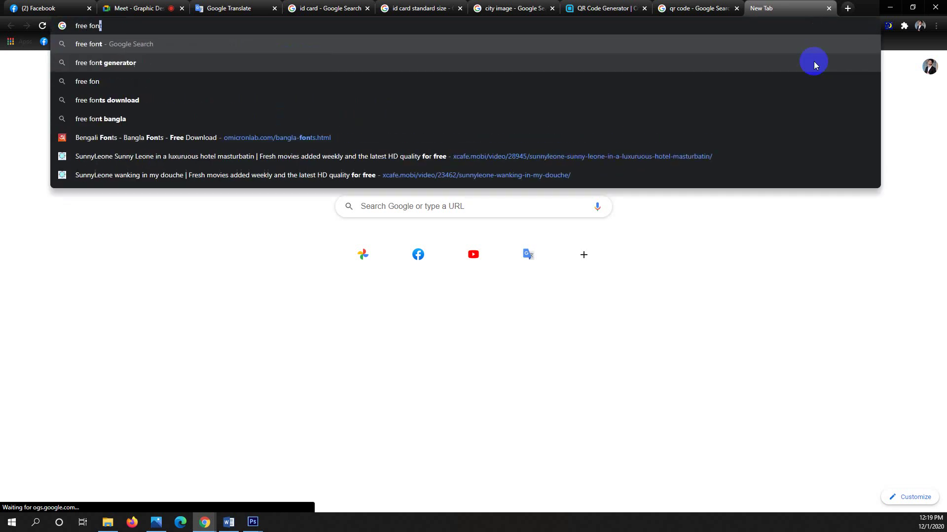
type("t d")
key("Down")
key("Down")
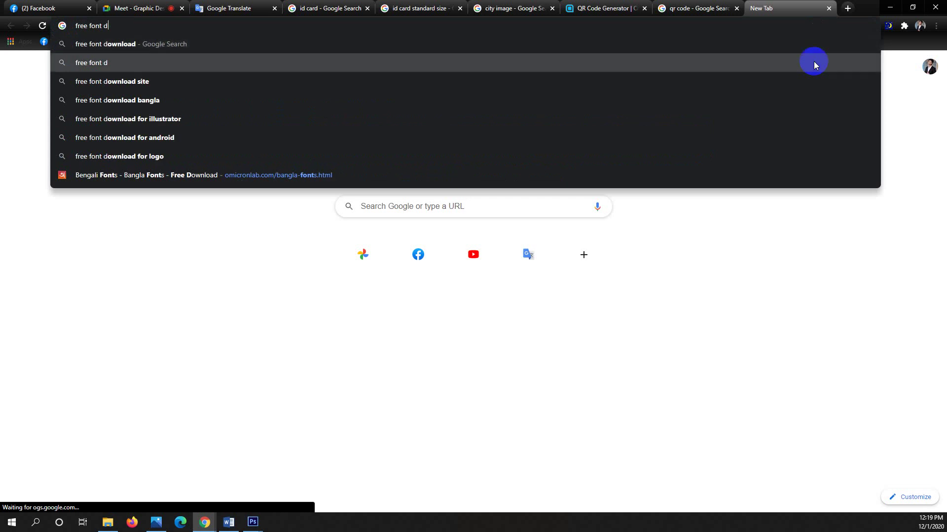
key("BackSpace")
key("BackSpace")
key("BackSpace")
key("BackSpace")
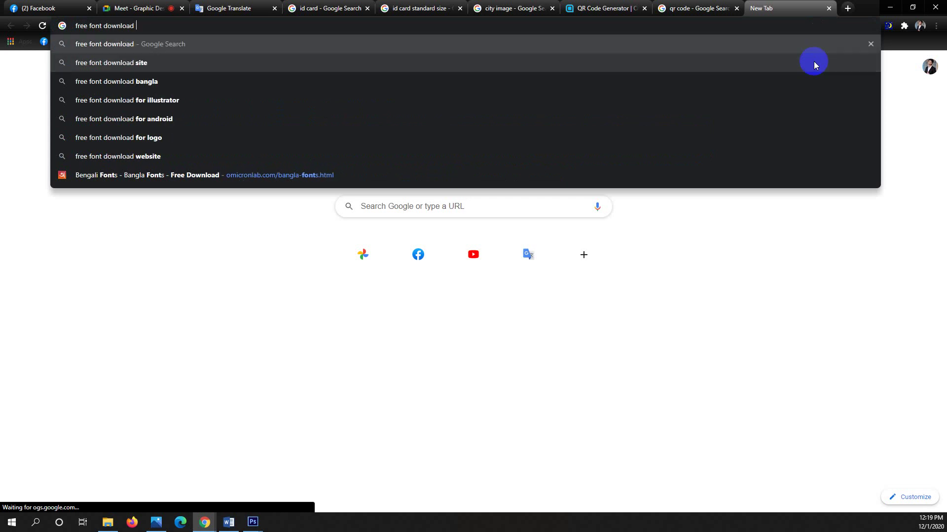
key("Return")
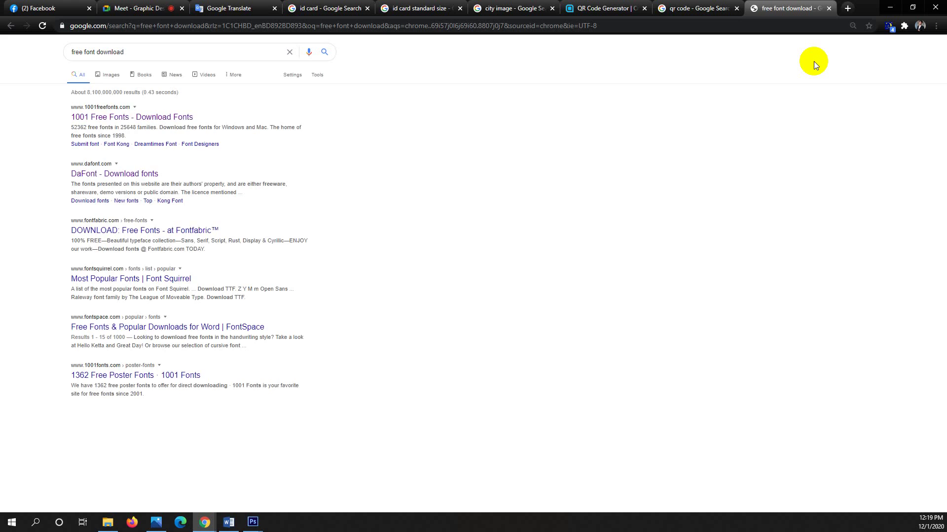
- Try to open the 1001 Free Fonts site, reload it and return to the free font download results
left_click(155, 119)
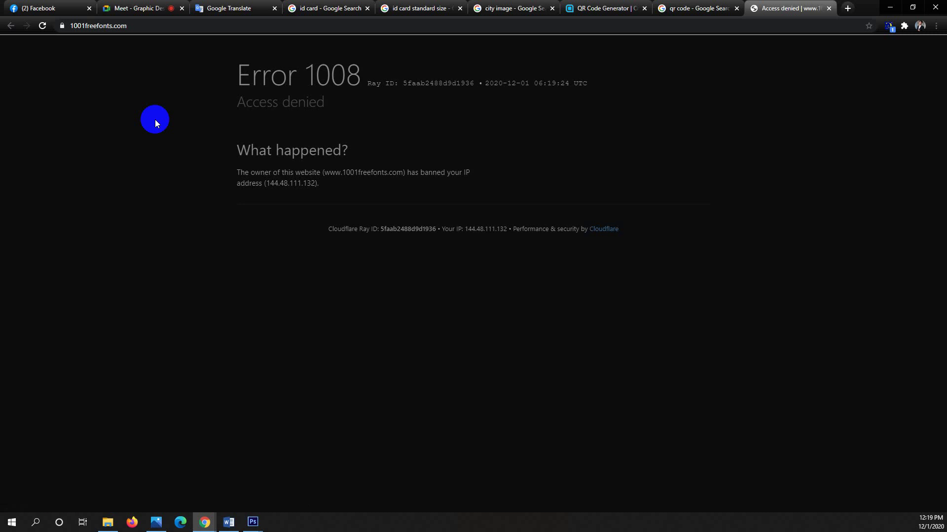
left_click(42, 25)
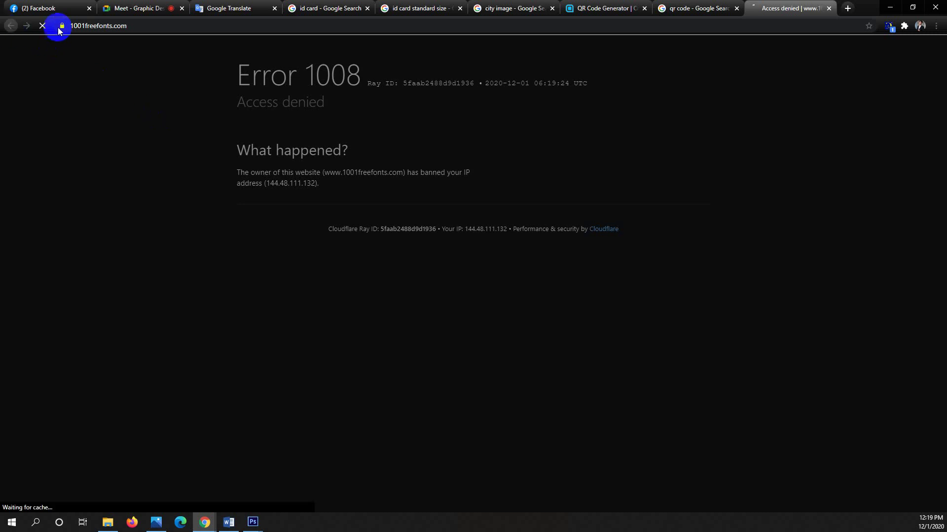
key("alt+Left")
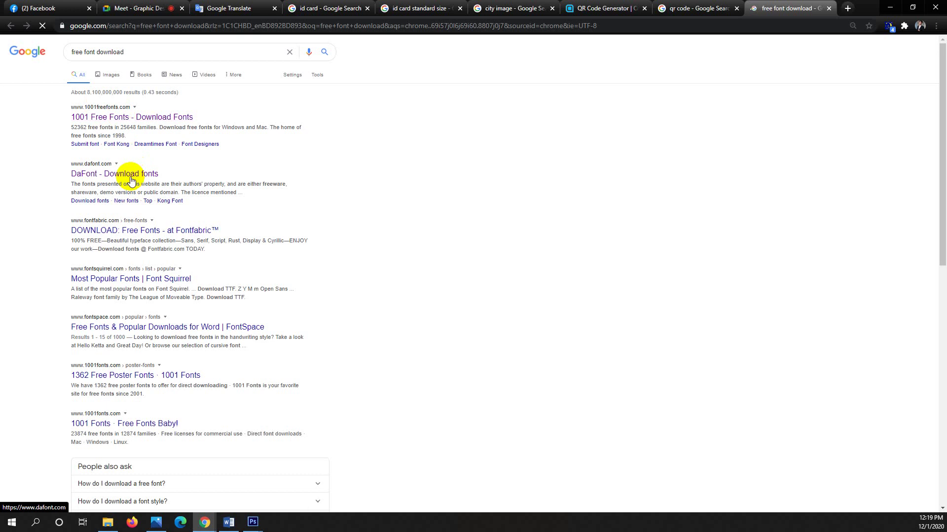
- Open the DaFont site from the search results and look through its recently added fonts
left_click(132, 175)
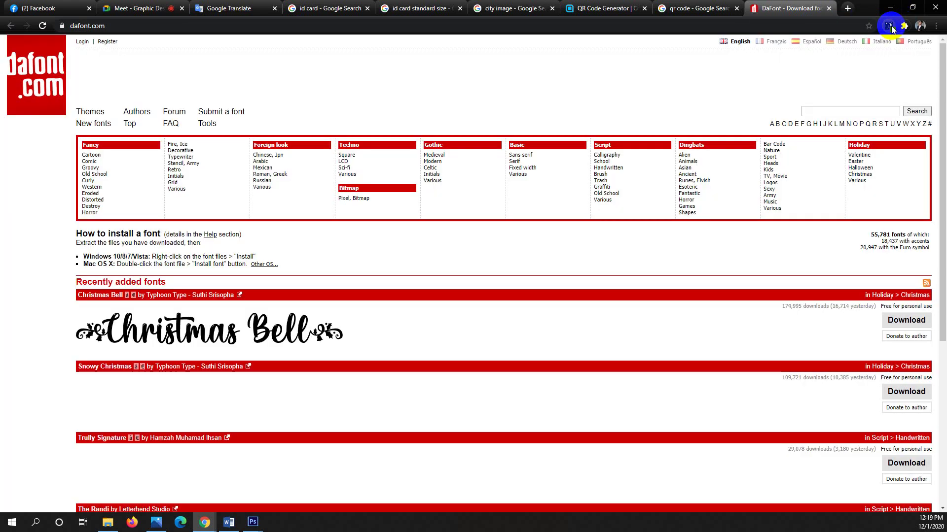
left_click(890, 26)
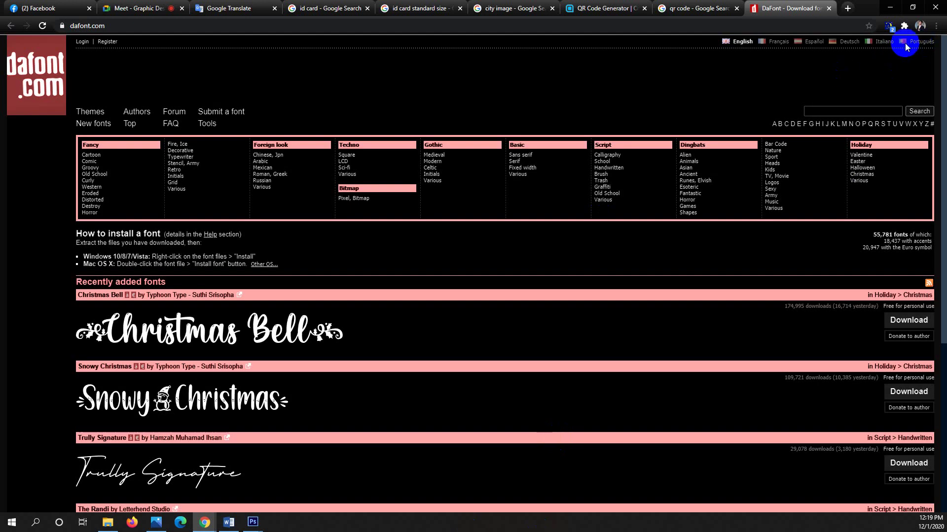
left_click(890, 25)
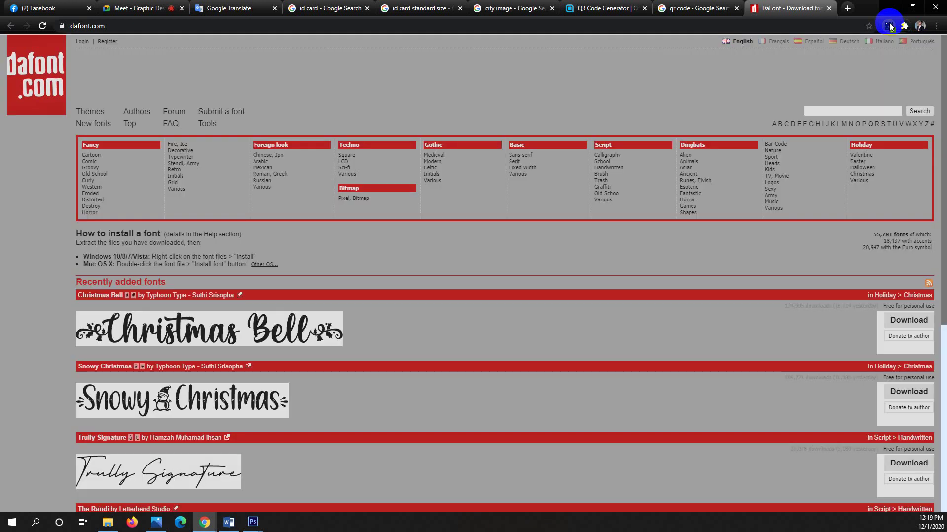
scroll(634, 235, "down", 5)
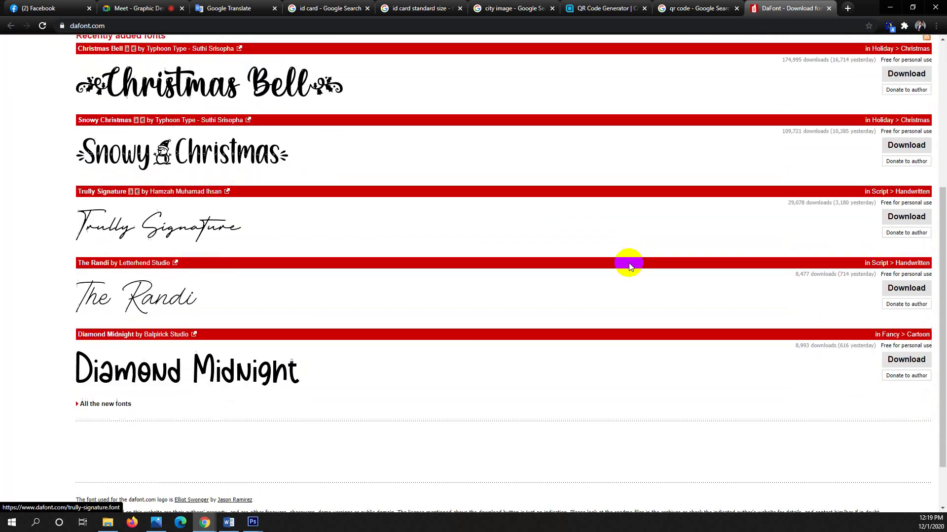
scroll(628, 267, "down", 2)
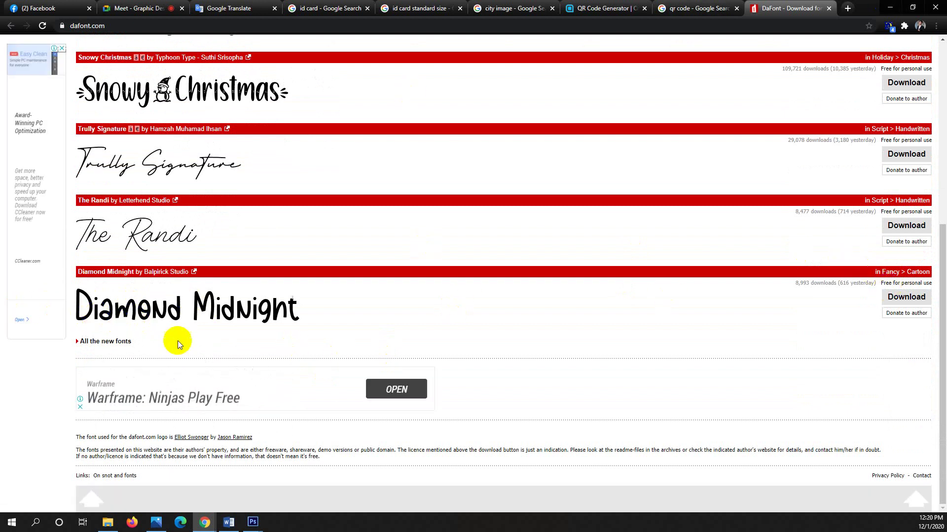
scroll(169, 359, "up", 3)
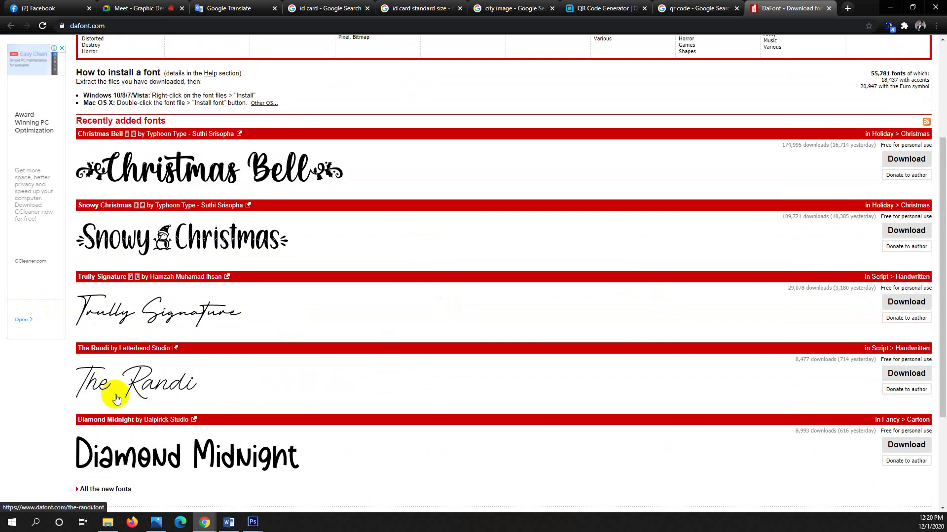
scroll(117, 398, "down", 3)
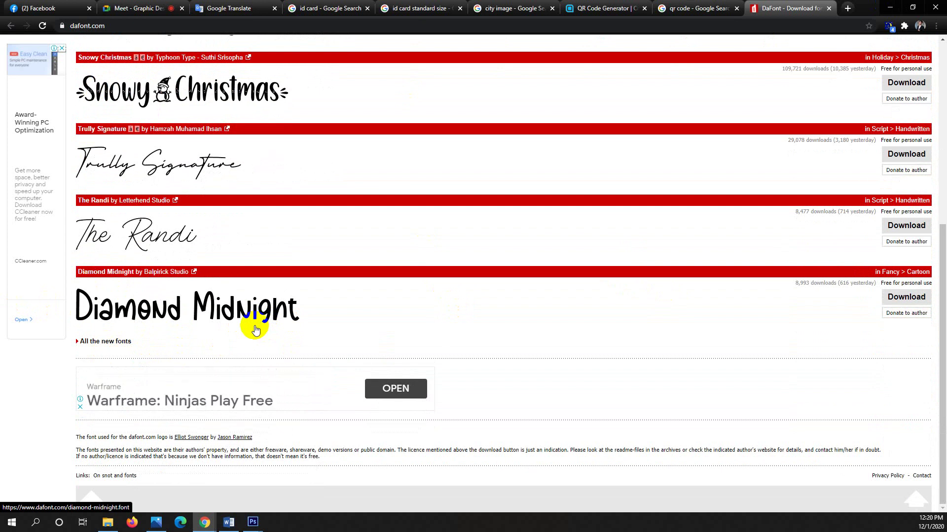
- Download the Diamond Midnight font from DaFont and open diamond_midnight.zip, dismissing the WinRAR licence notice
left_click(136, 270)
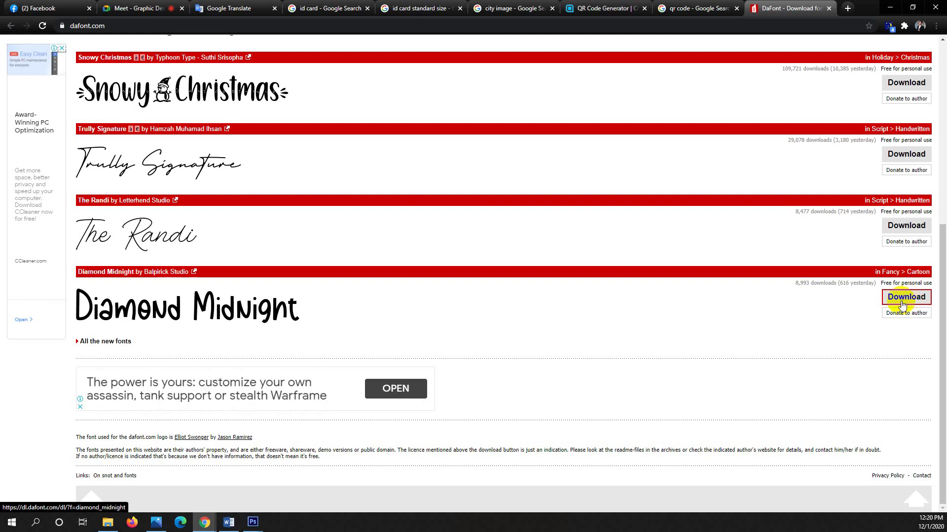
left_click(902, 298)
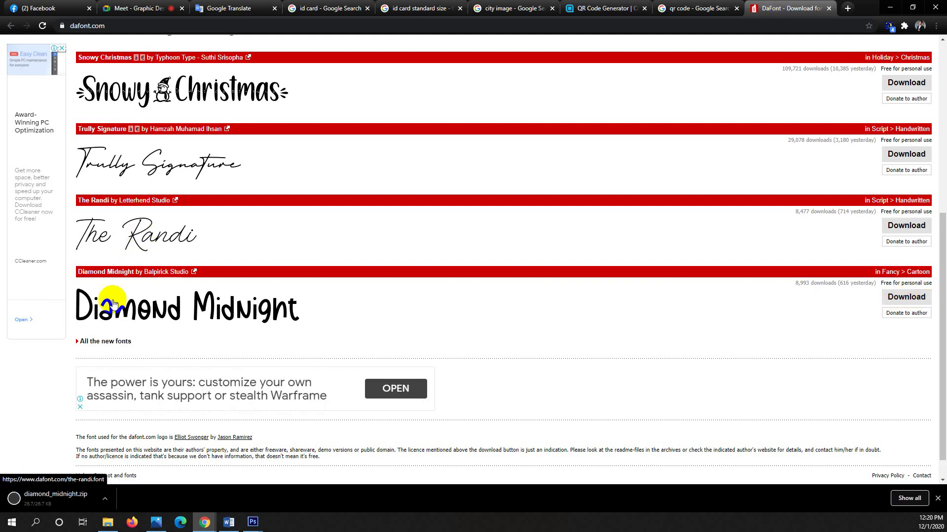
left_click(29, 502)
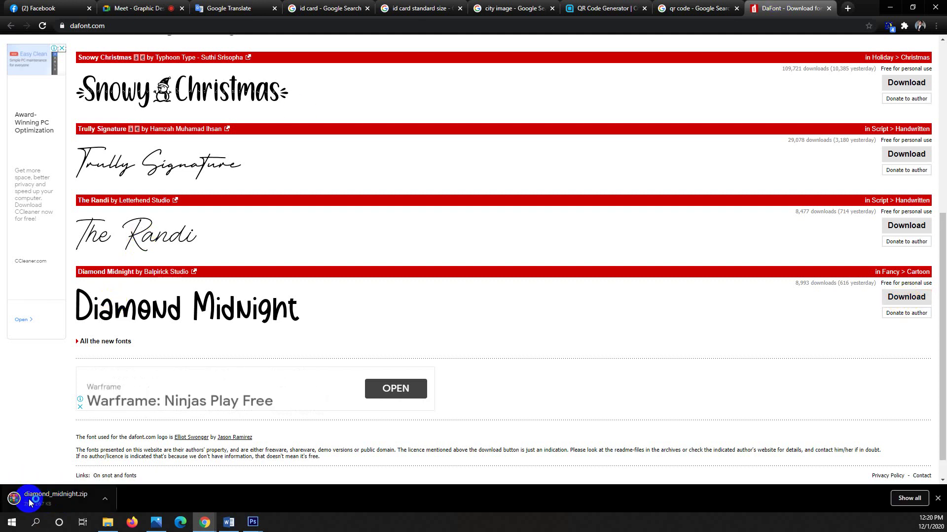
left_click(38, 502)
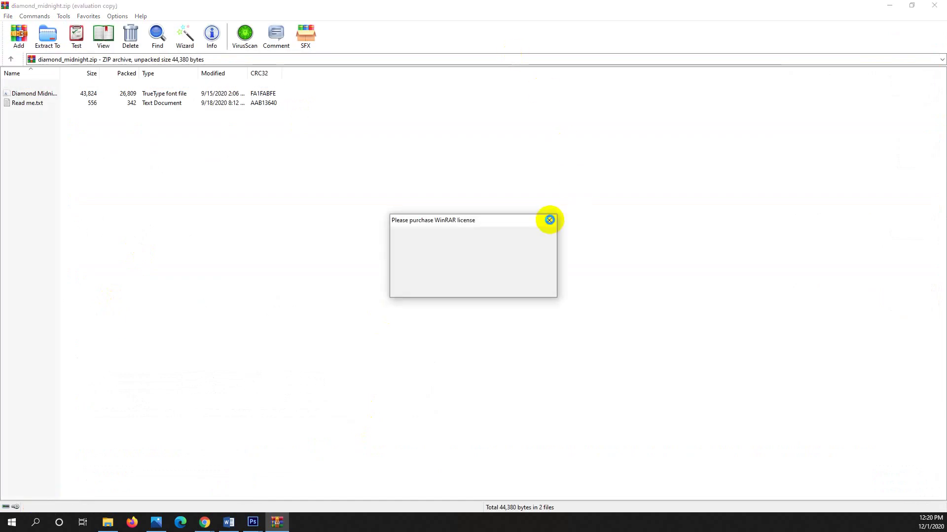
left_click(550, 220)
- Open the Read me text file in the font archive and close it again
left_click(54, 94)
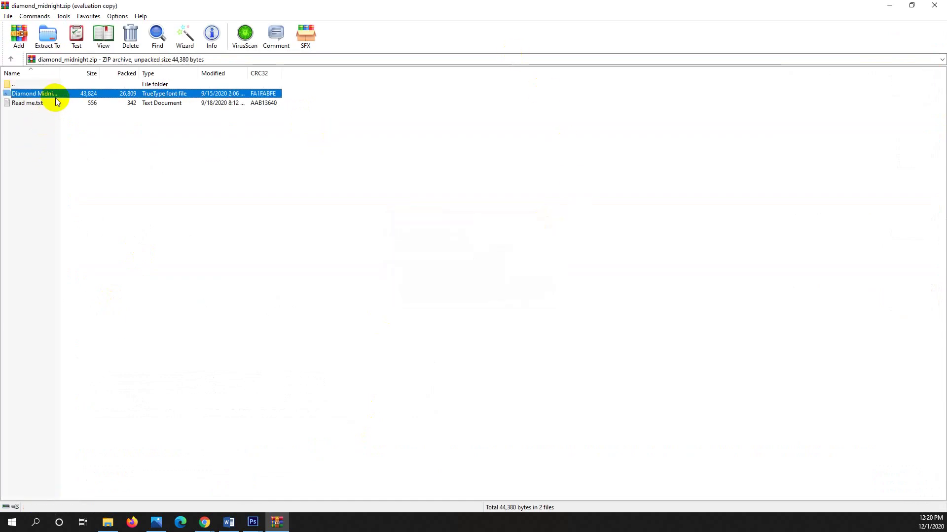
left_click(57, 105)
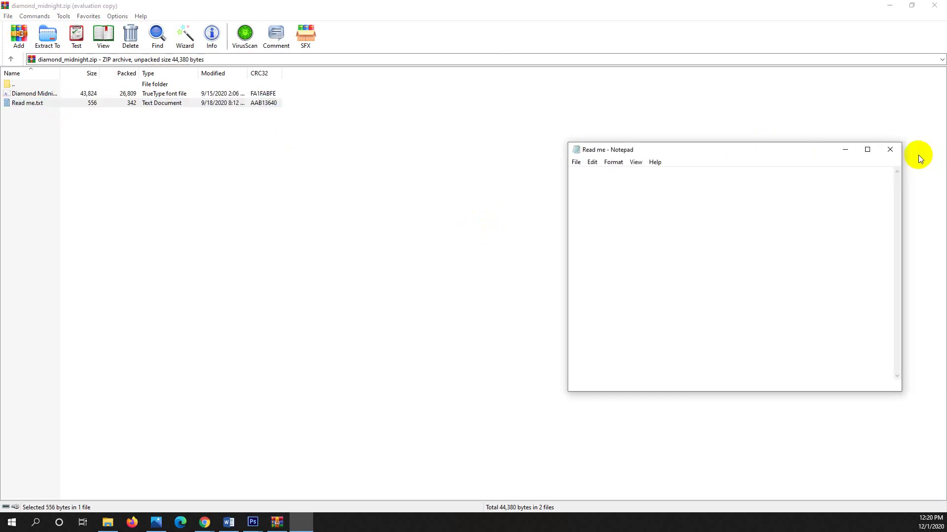
left_click(890, 149)
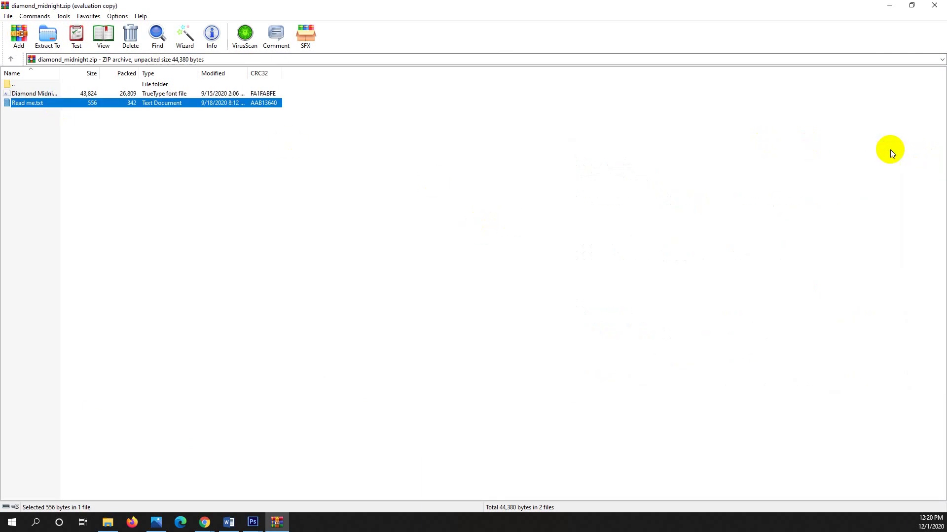
- Open the Diamond Midnight font file from the archive, print its preview and install the font
left_click(41, 95)
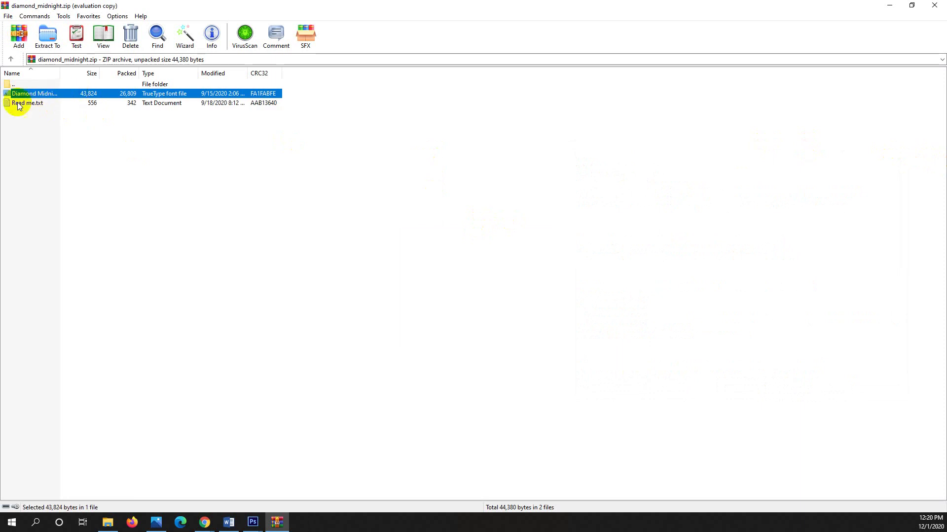
double_click(111, 97)
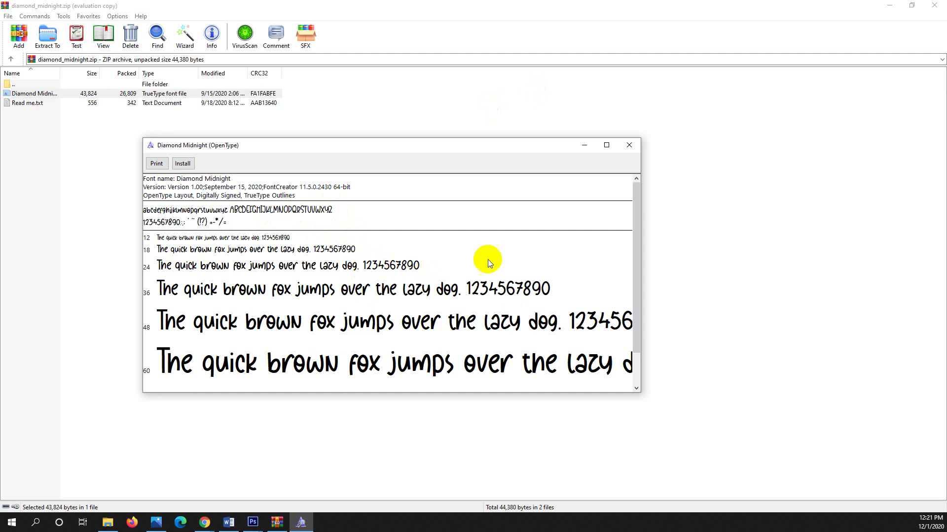
left_click(157, 163)
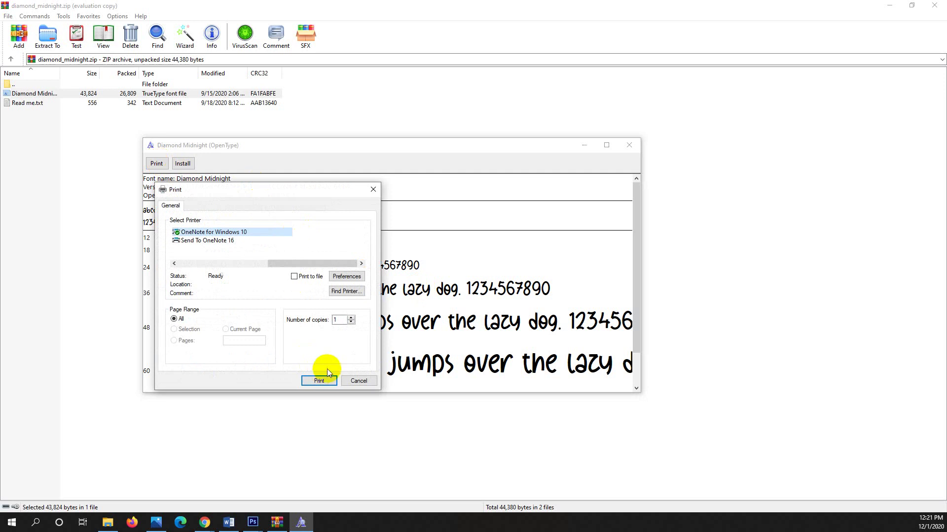
left_click(319, 381)
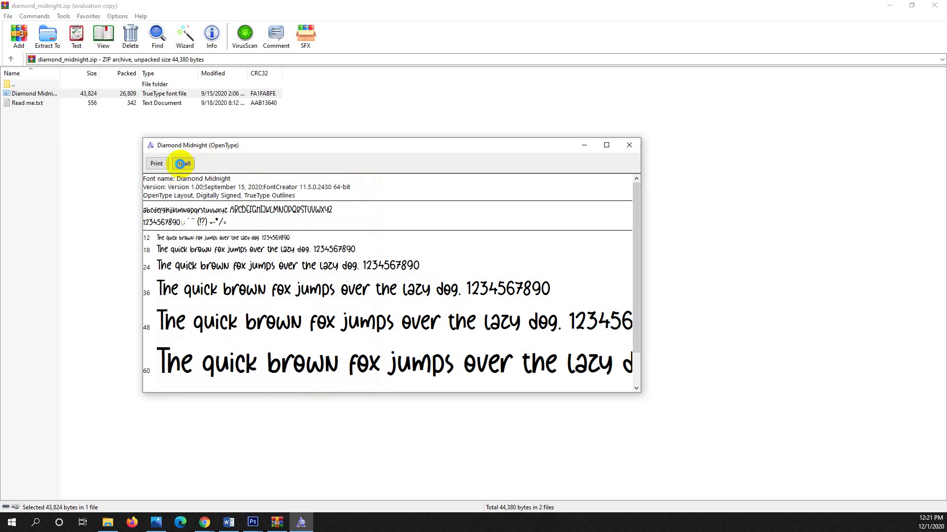
left_click(181, 164)
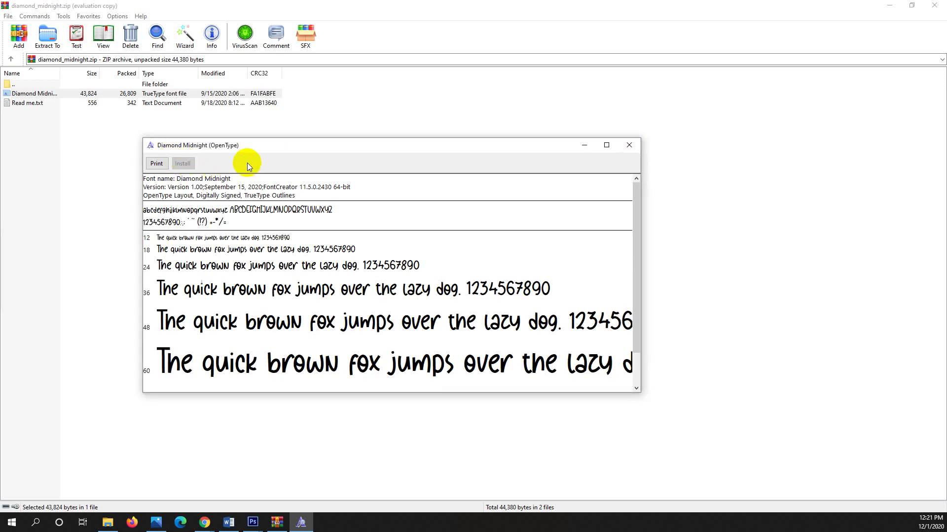
- Switch to Photoshop, start a text line on the card's lower white area and set its font to Diamond Midnight
left_click(253, 523)
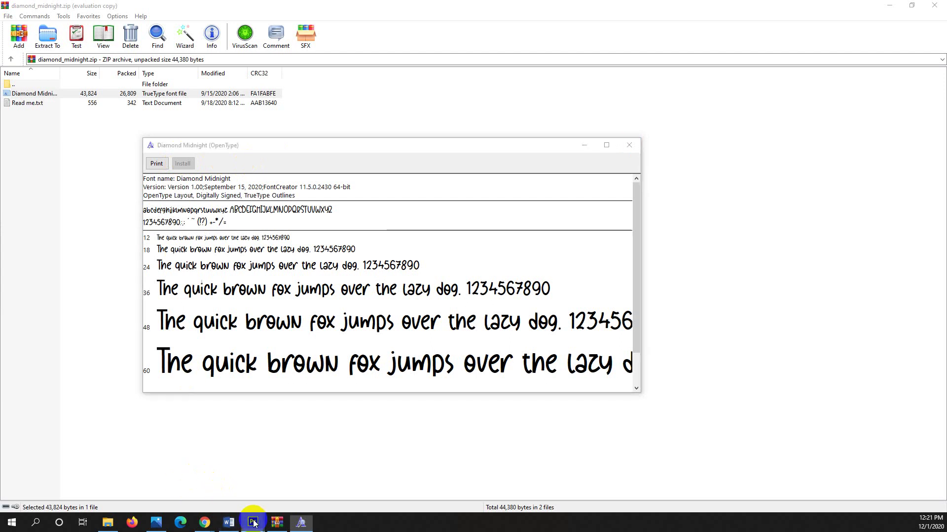
left_click(210, 486)
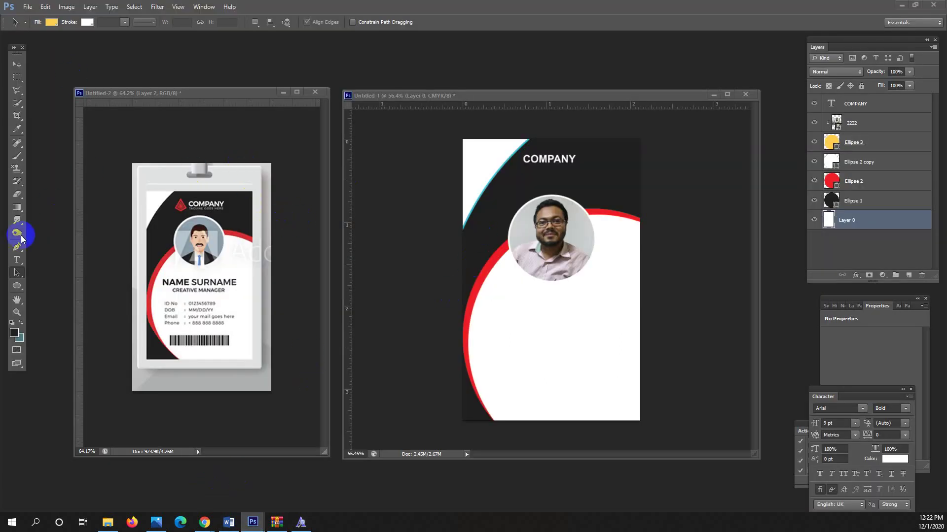
left_click(17, 262)
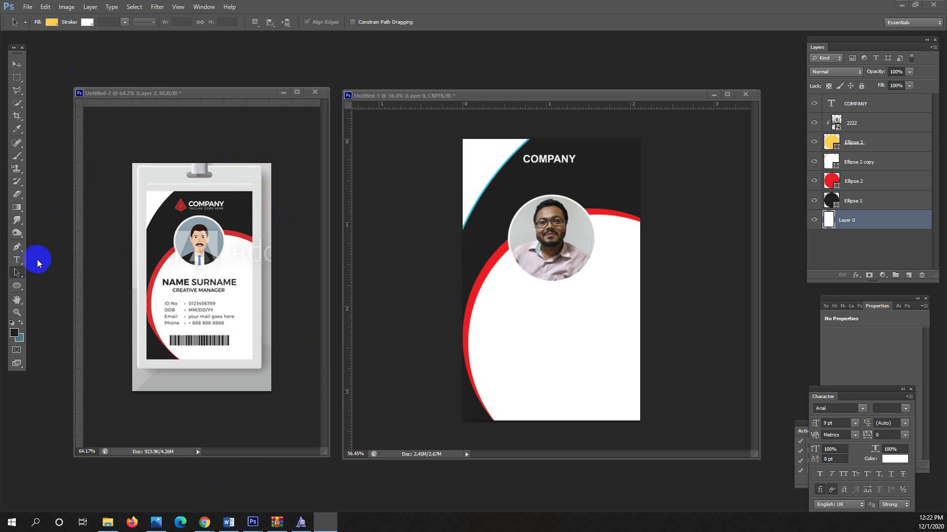
left_click(21, 259)
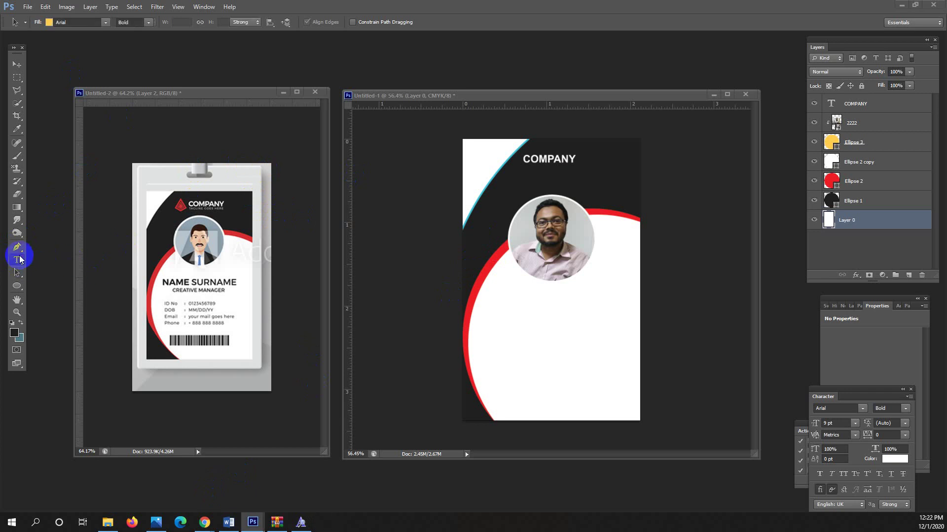
left_click(491, 345)
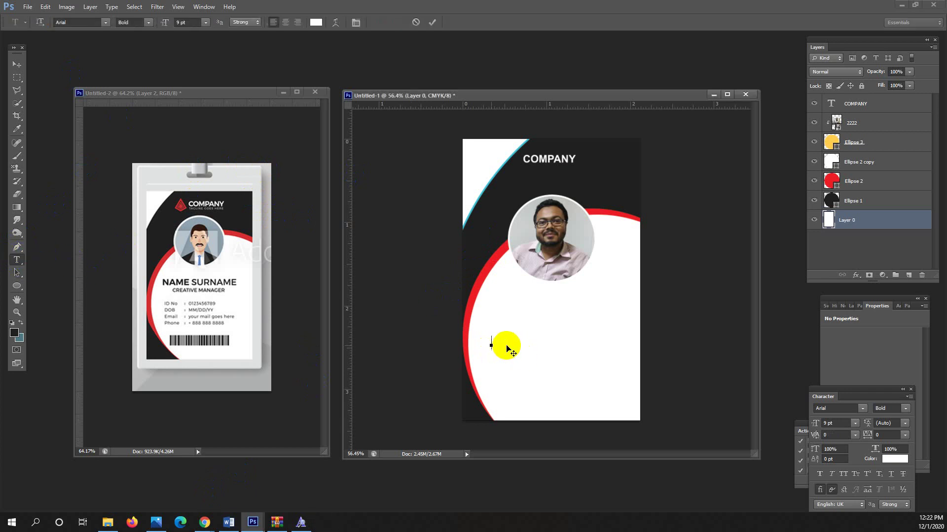
left_click(106, 22)
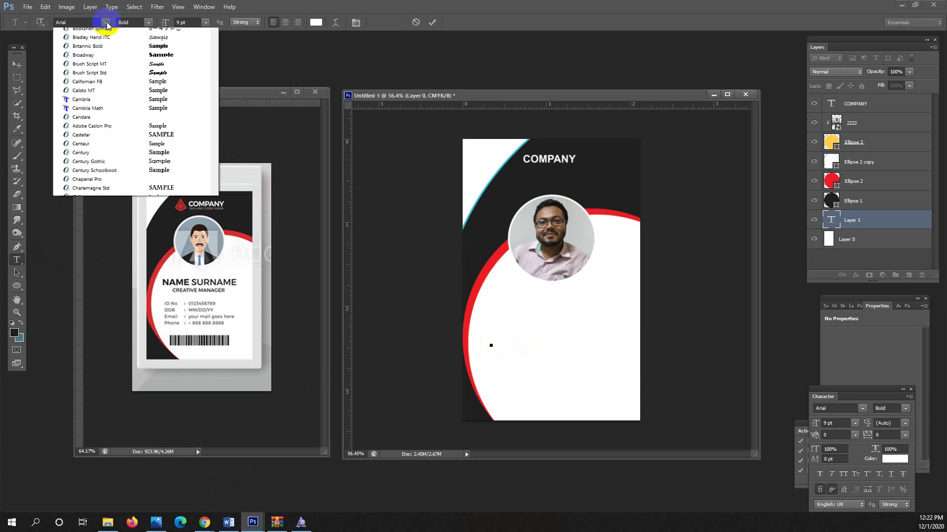
left_click(215, 102)
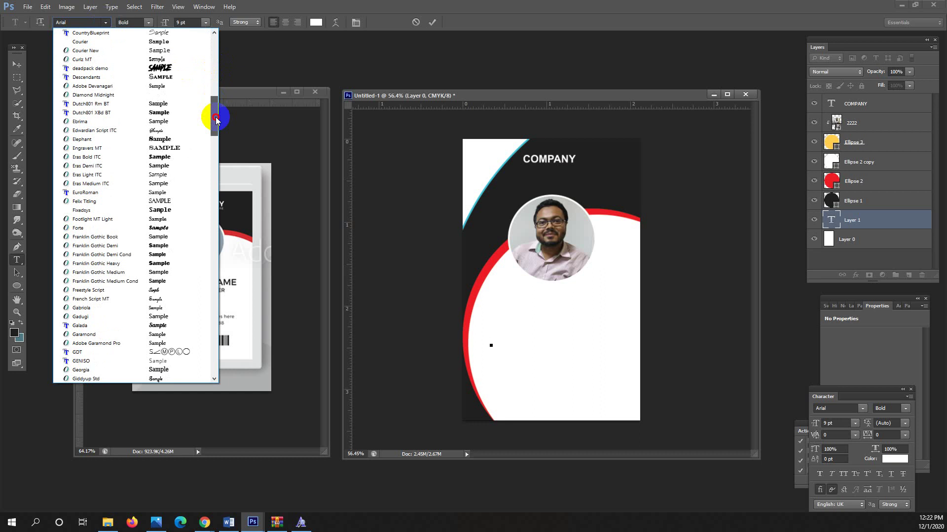
left_click(91, 94)
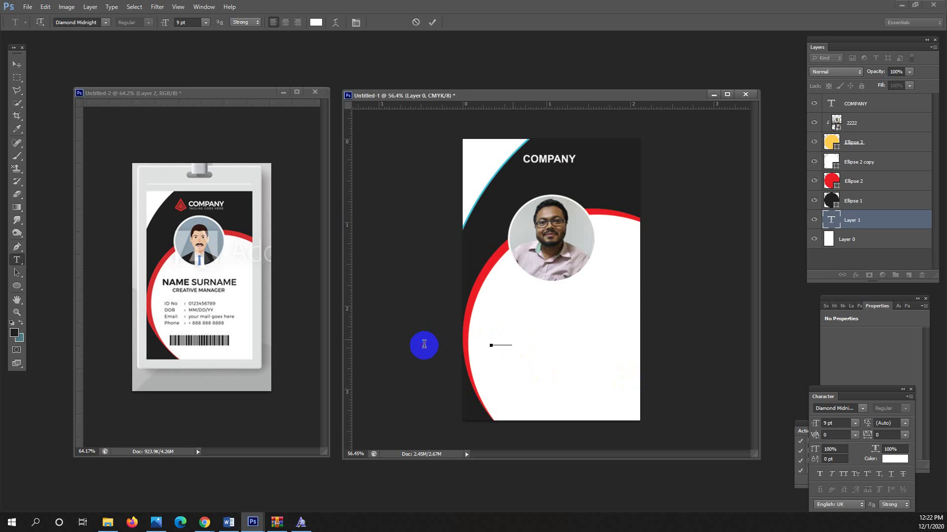
- Move the new text layer above the COMPANY layer and add another text line reading "Dusra soft" on the lower white area
left_click_drag(423, 346, 514, 306)
left_click_drag(878, 224, 880, 102)
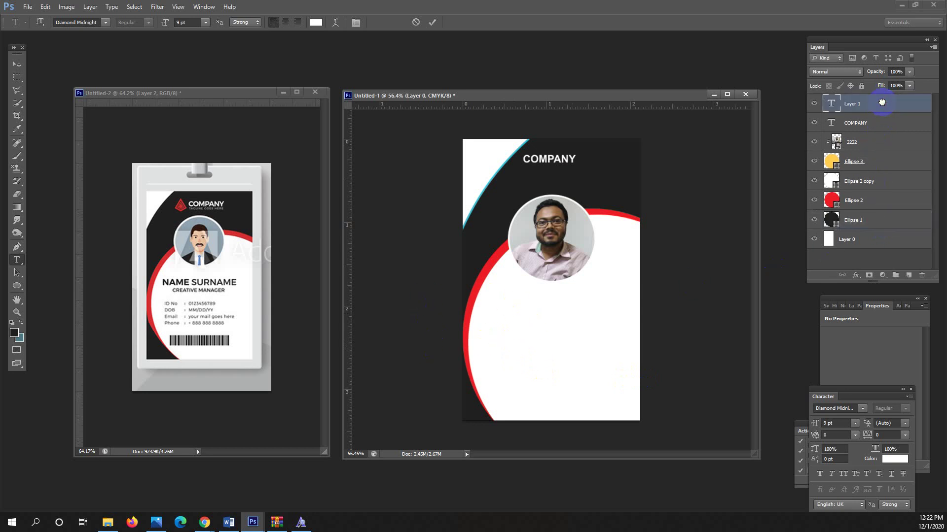
left_click(492, 343)
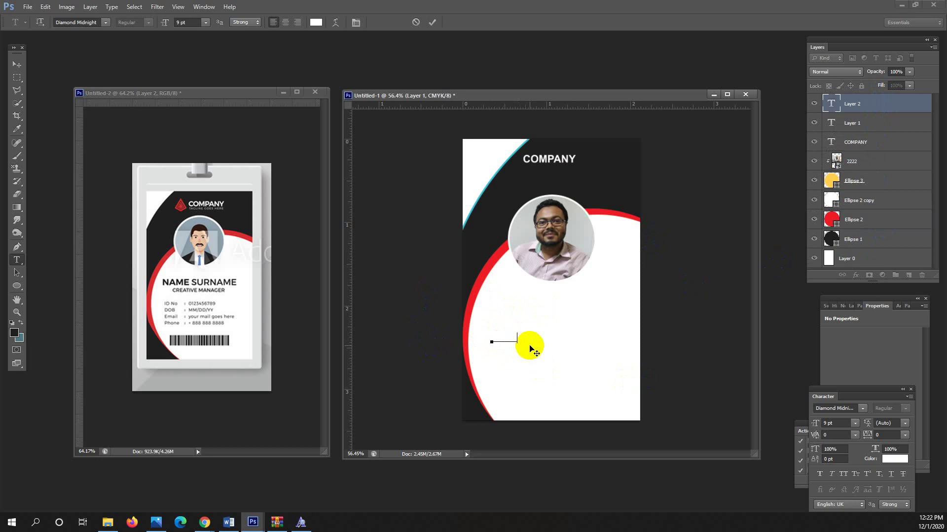
- Recolour the "Dusra soft" text to 20201f, sampled from the card's dark background
left_click_drag(523, 338, 455, 317)
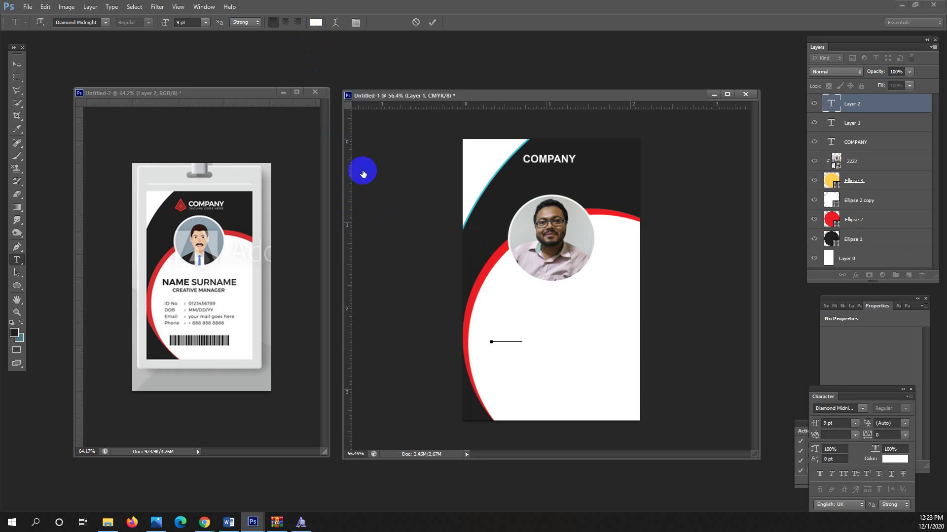
left_click(316, 22)
left_click(492, 214)
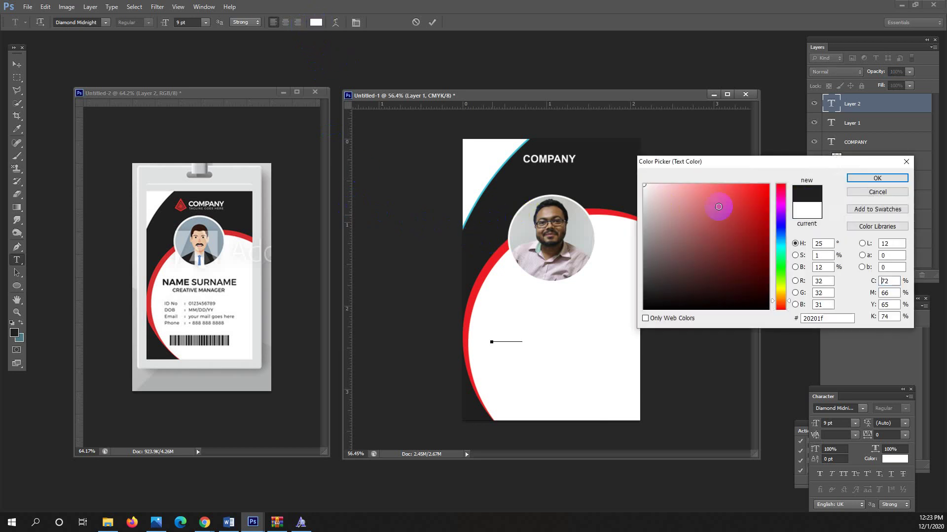
left_click(874, 179)
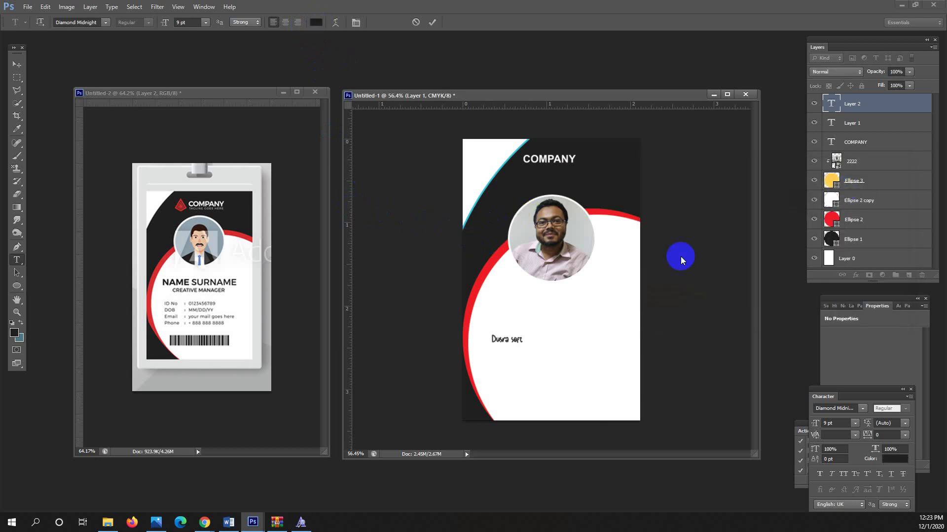
- Increase the font size of the "Dusra soft" text to 36 pt
left_click(188, 23)
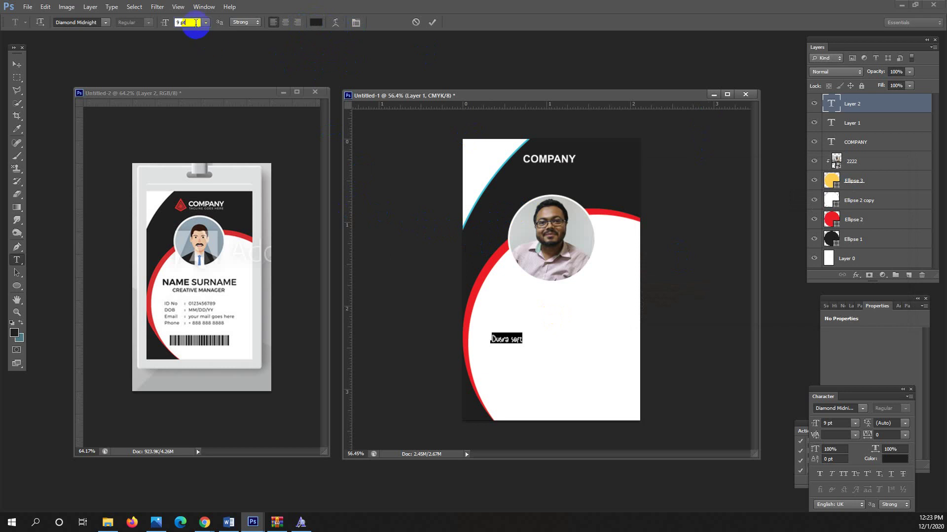
key("Up")
key("Up")
key("Up")
key("Up")
key("Up")
key("Up")
key("Up")
key("Up")
key("Up")
key("Up")
key("Up")
key("Up")
key("Up")
key("Up")
key("Up")
key("Up")
key("Up")
key("Up")
key("Up")
key("Up")
key("Up")
key("Up")
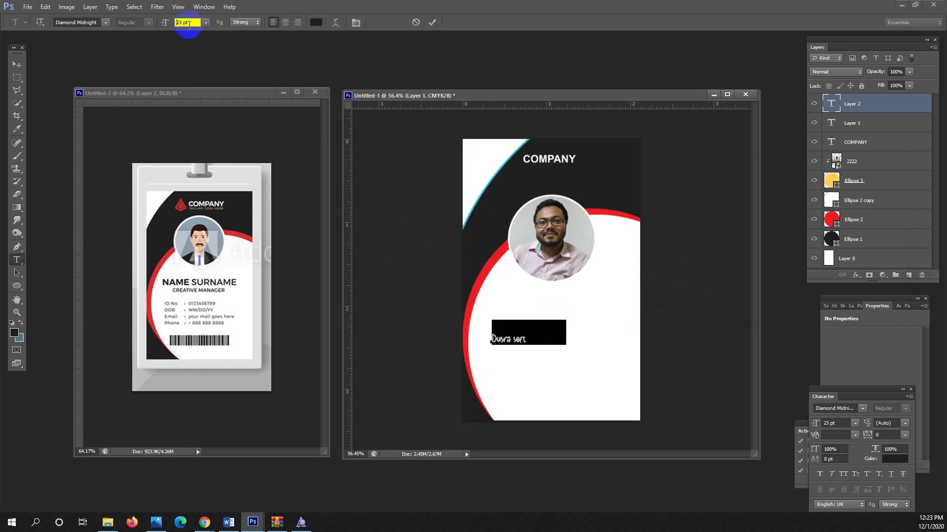
key("Up")
key("Up")
key("Up")
key("Up")
key("Up")
key("Up")
key("Up")
key("Up")
key("Up")
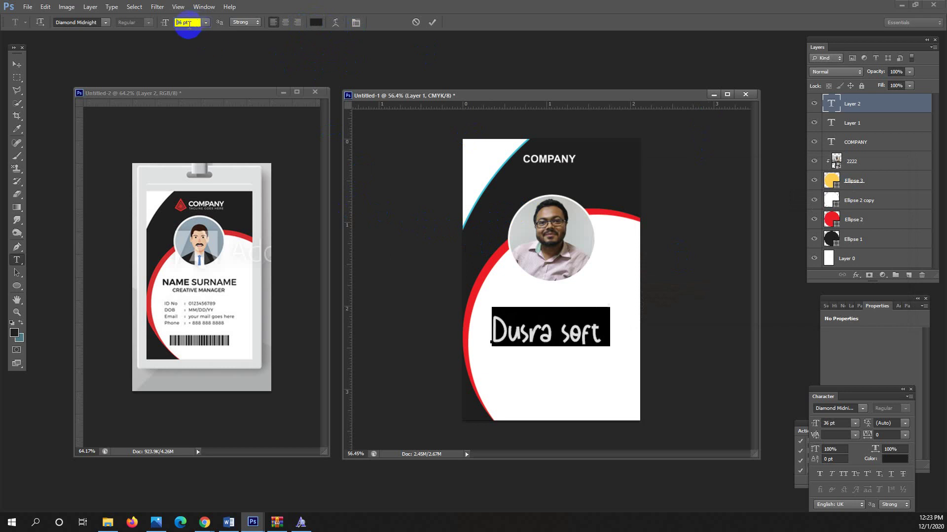
- Commit the "Dusra soft" text on the card's lower white area at a font size of 40 pt
left_click(14, 65)
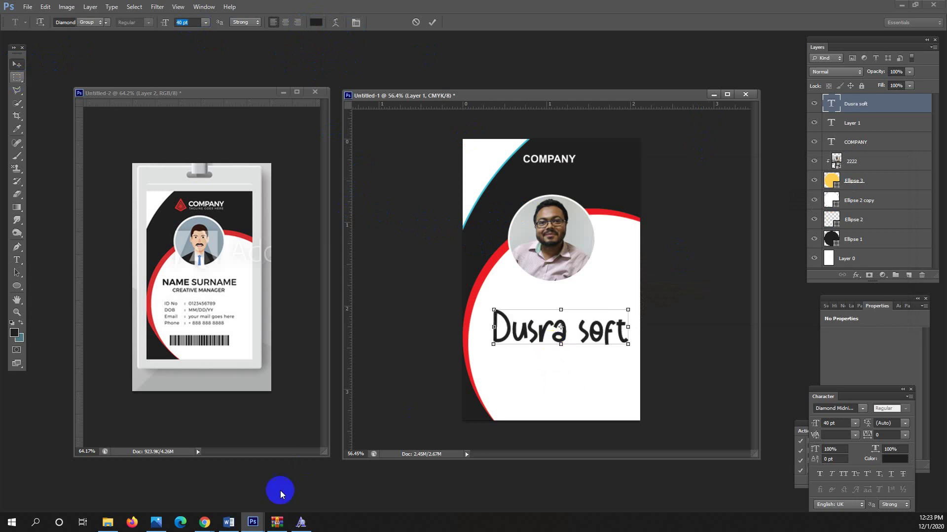
- Switch to the DaFont page in Chrome to view its list of free fonts, and return to Photoshop
mouse_move(205, 523)
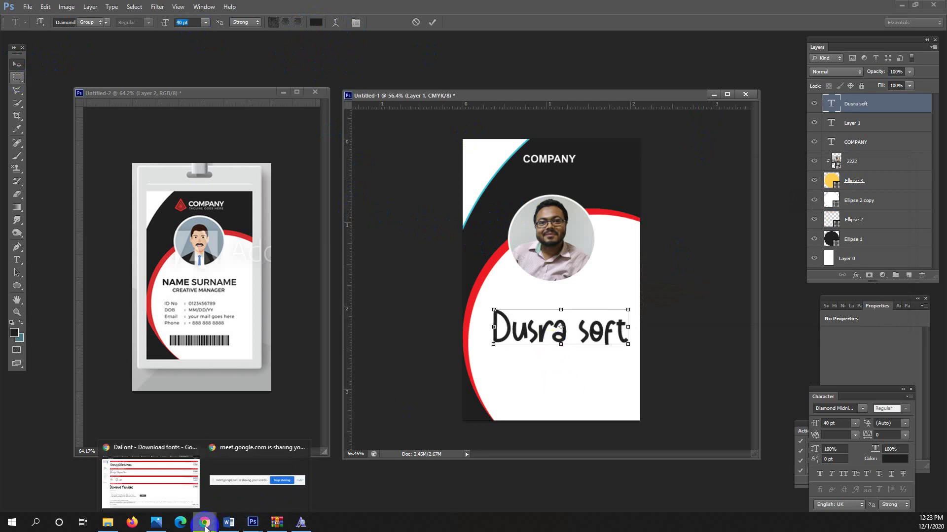
left_click(197, 502)
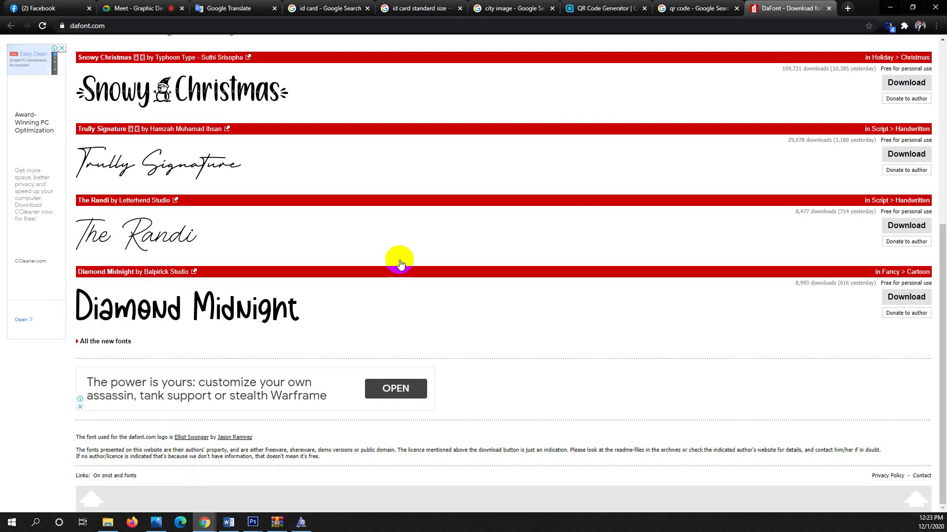
left_click(890, 8)
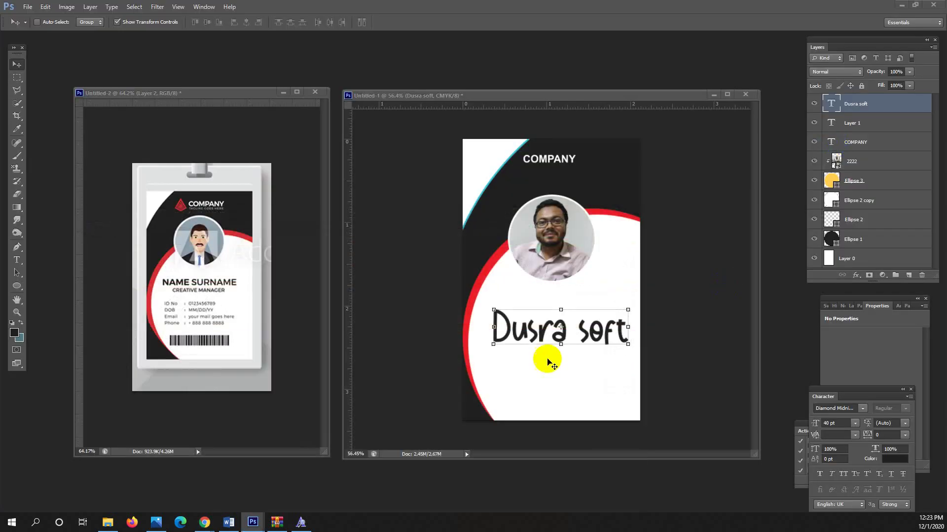
left_click(16, 77)
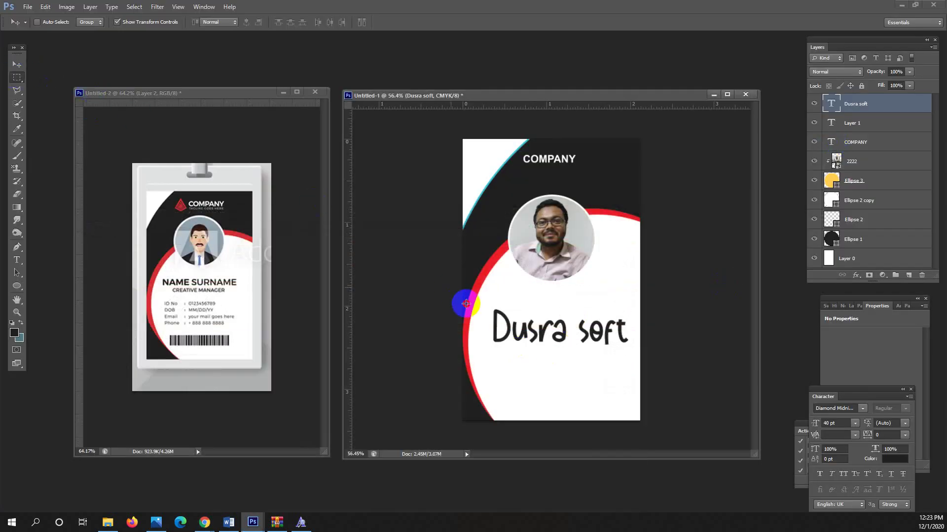
left_click(204, 523)
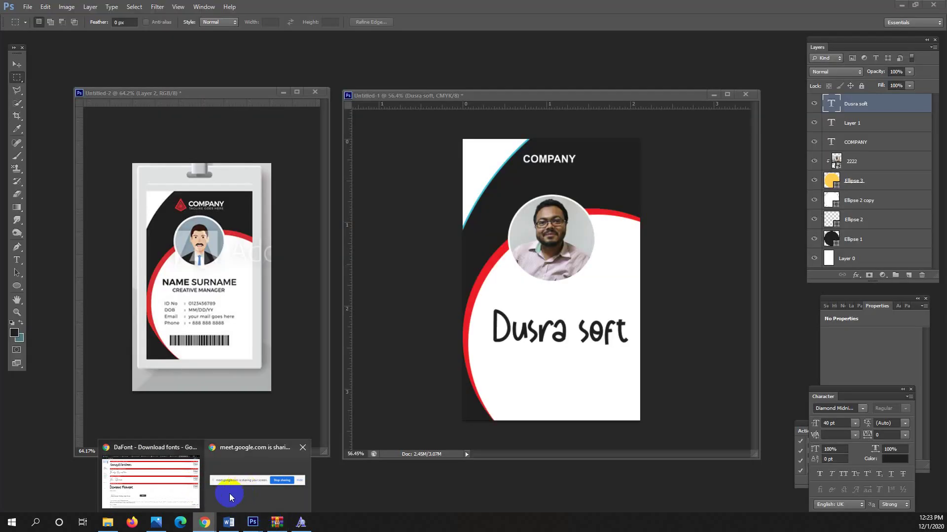
left_click(194, 487)
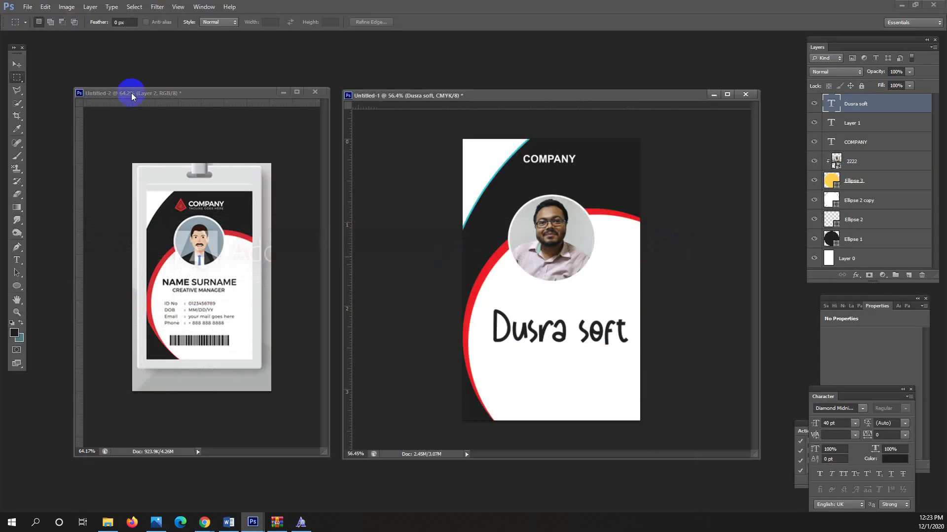
- Start a new text line below "Dusra soft" on the card and set its font to Harry Potter
left_click(17, 260)
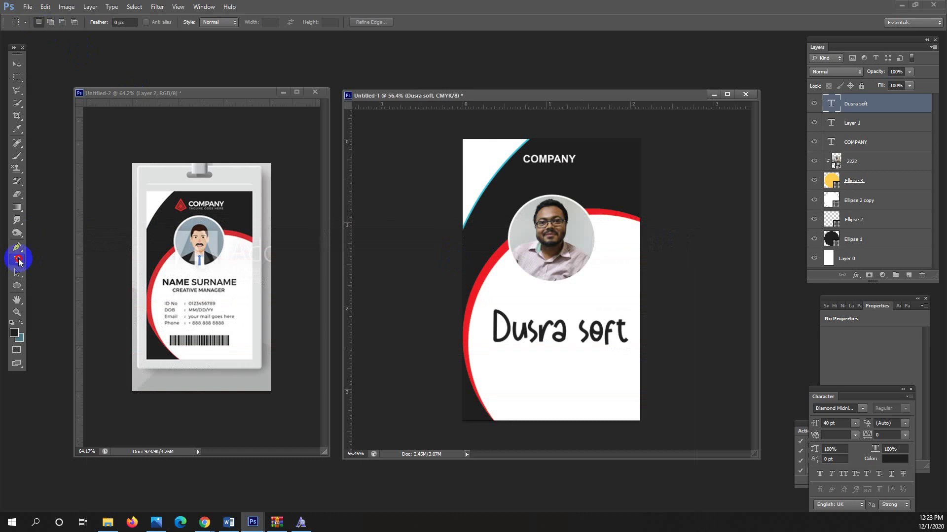
left_click(492, 387)
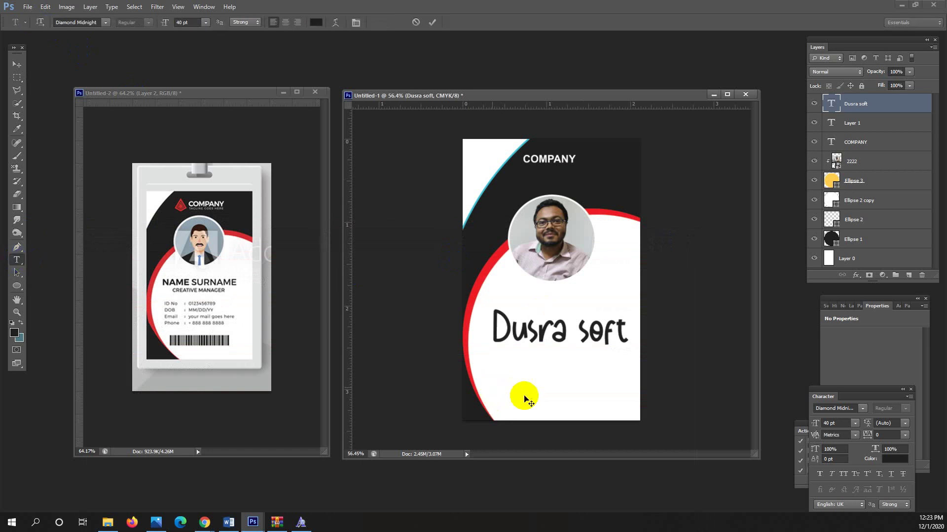
left_click(106, 23)
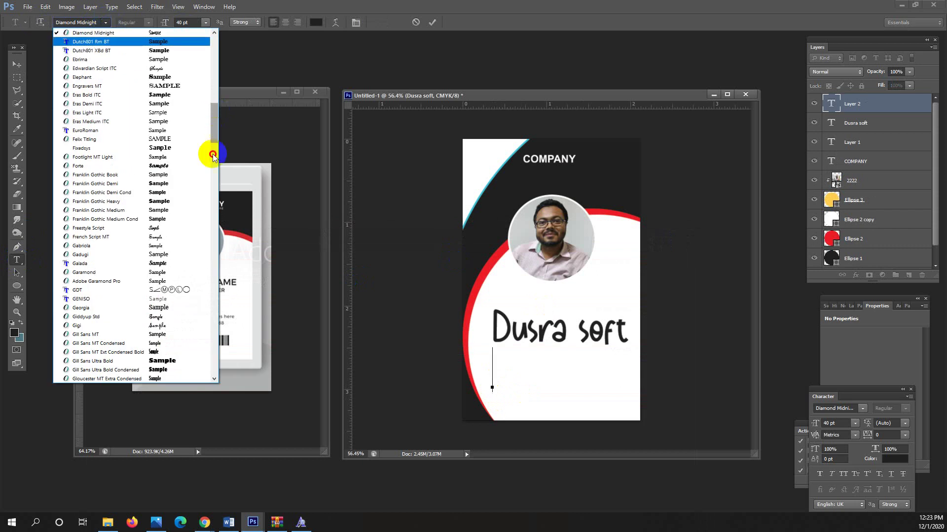
left_click_drag(213, 156, 212, 129)
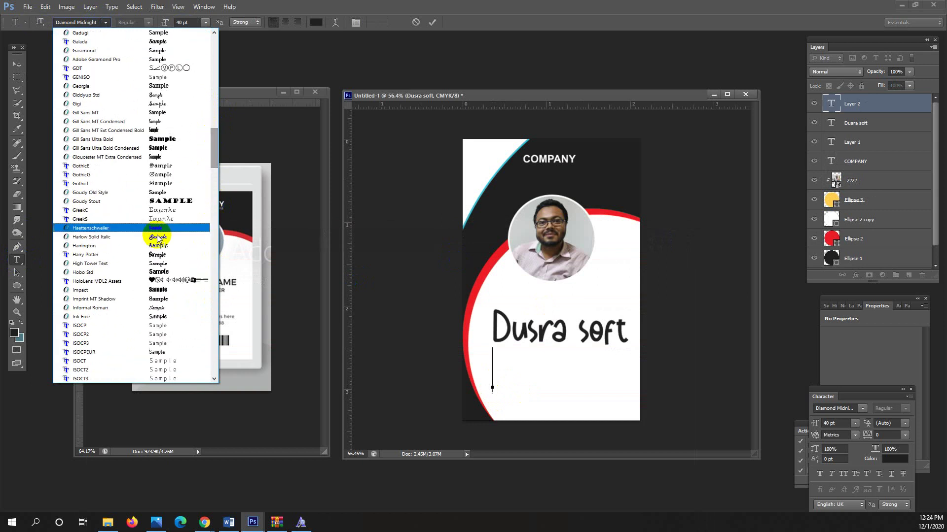
left_click(480, 303)
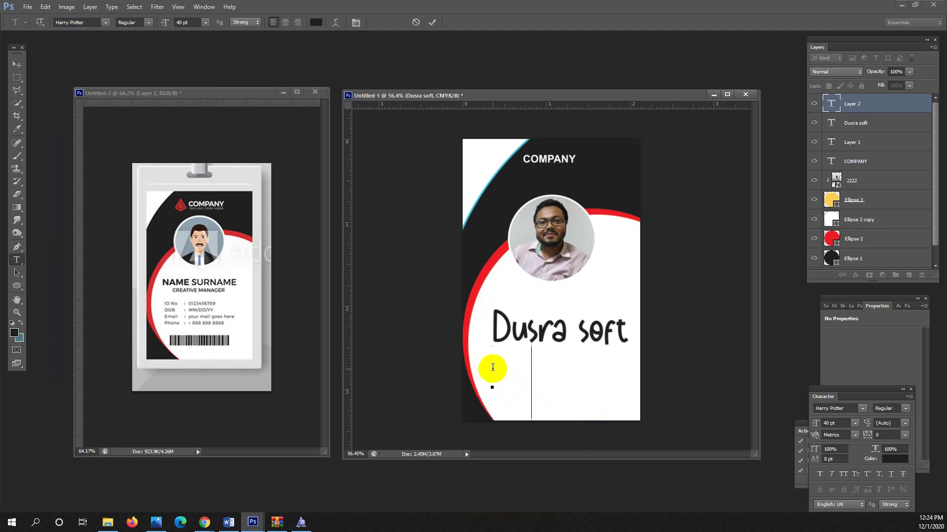
type("fg")
left_click_drag(515, 372, 529, 373)
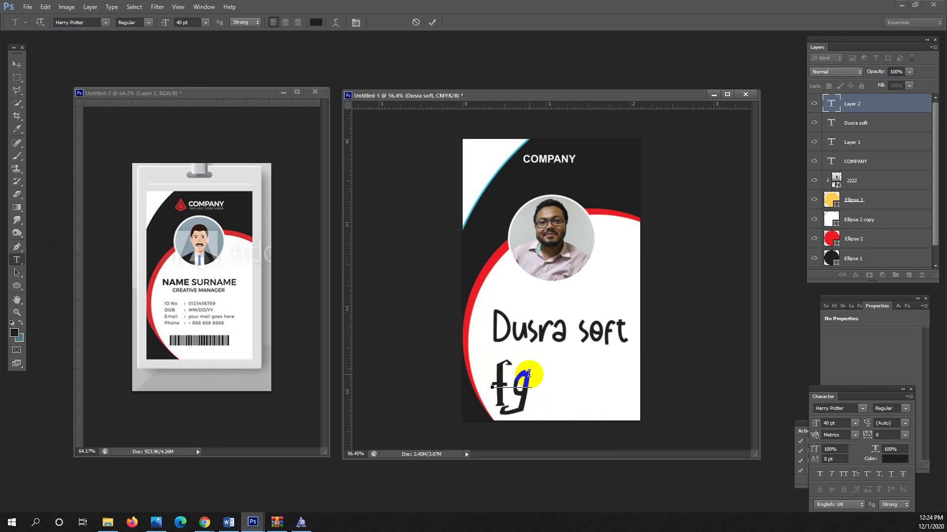
key("BackSpace")
key("BackSpace")
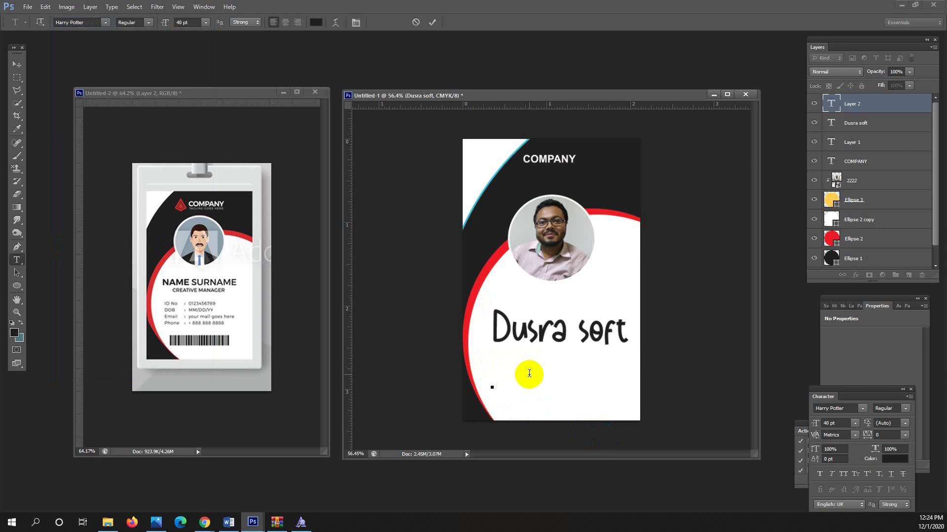
type("Harry")
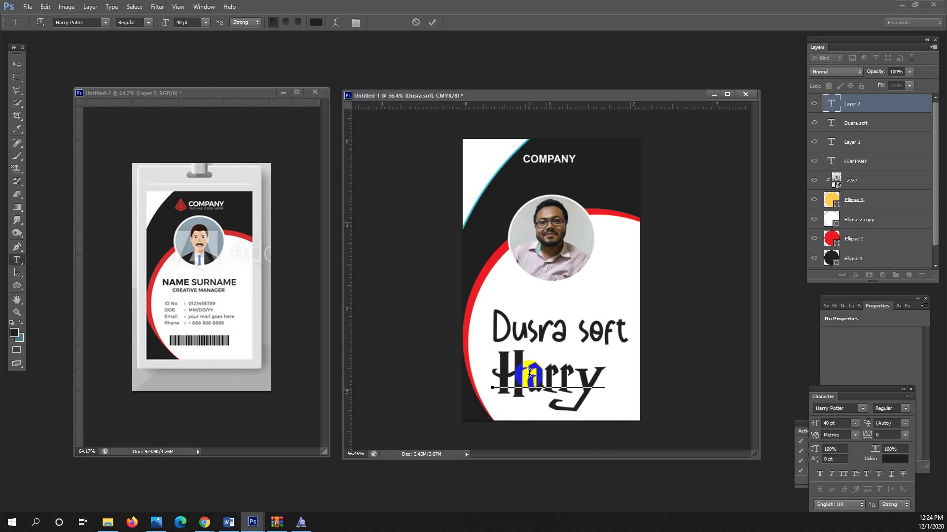
left_click(529, 373)
key("Delete")
key("Delete")
key("Delete")
key("Delete")
key("BackSpace")
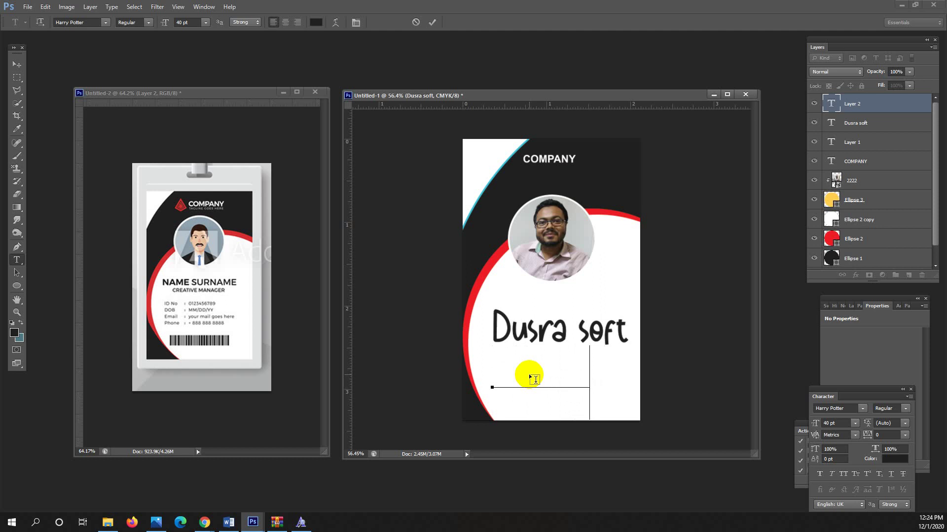
- Enter "Dusra soft" in the new line and scale it down to about 26.55 pt to fit the white area below the first line
type("Dusra")
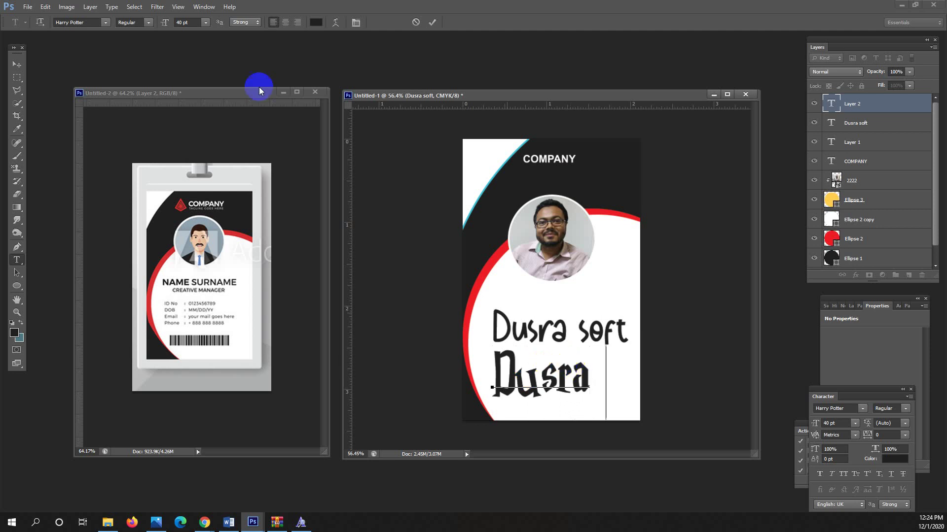
type(" so")
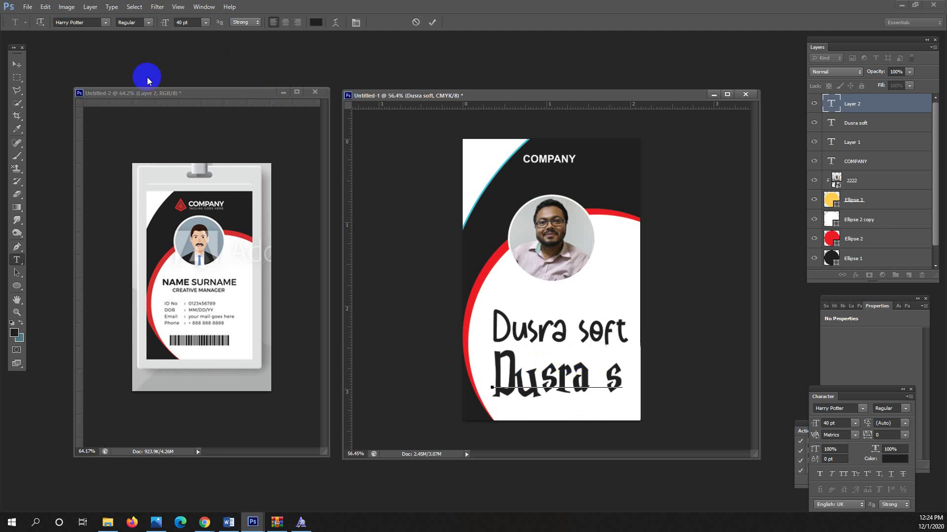
left_click(16, 64)
key("ctrl+t")
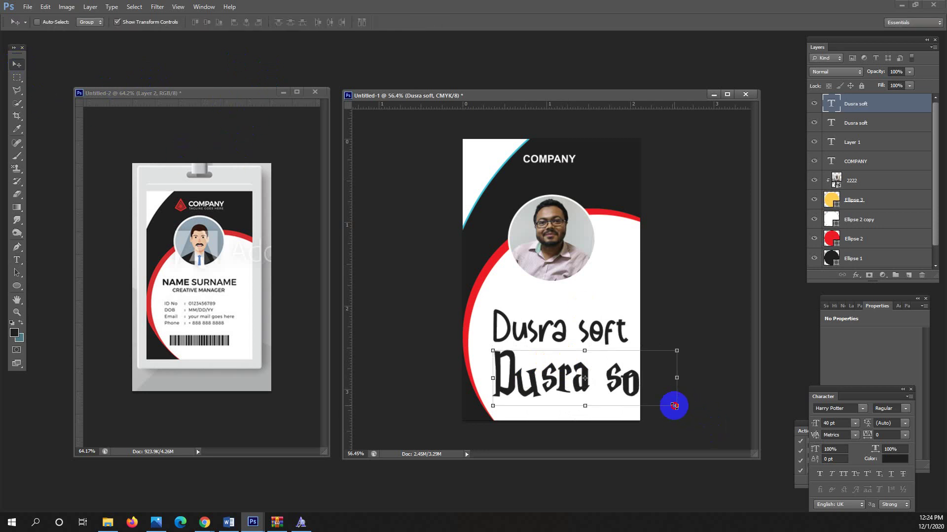
left_click_drag(623, 379, 608, 398)
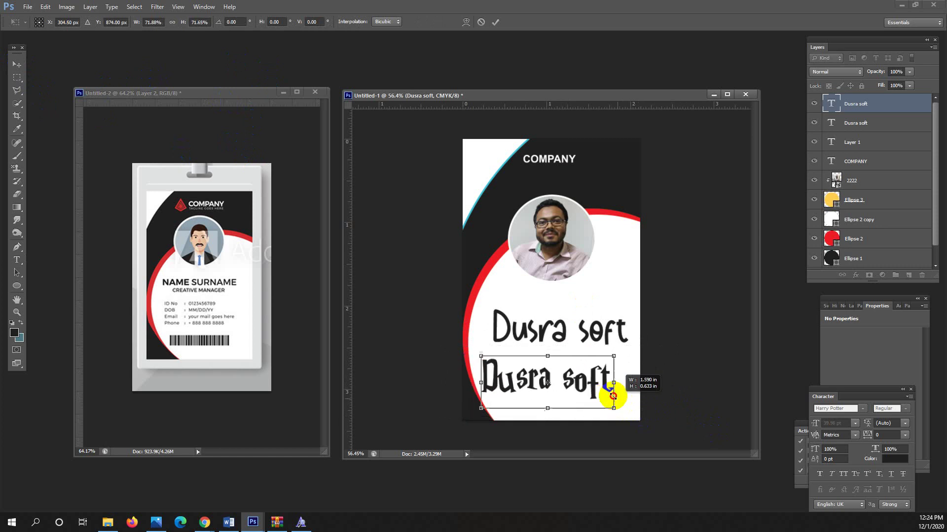
key("Return")
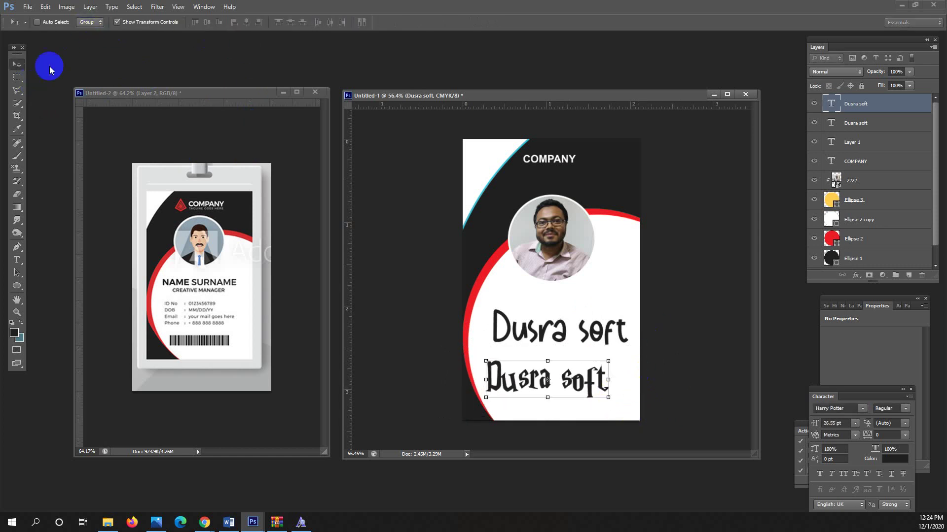
left_click(501, 393)
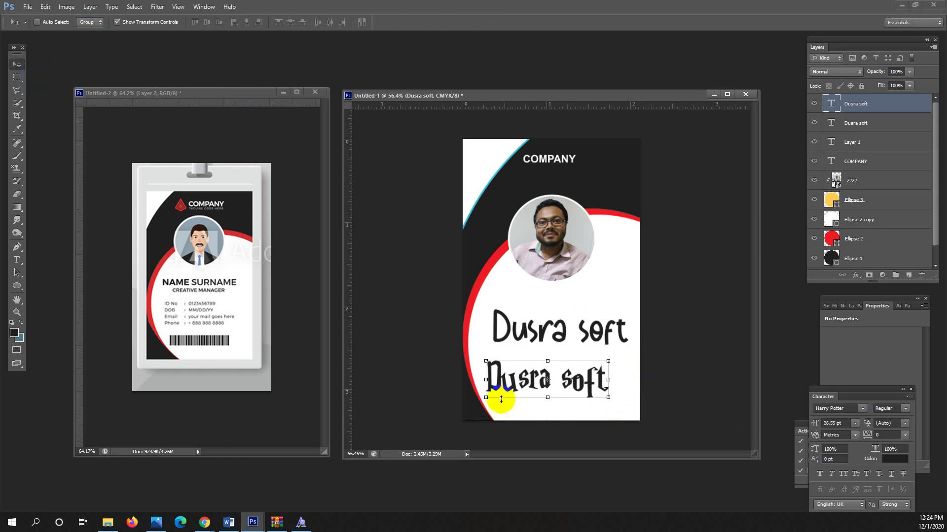
left_click(16, 78)
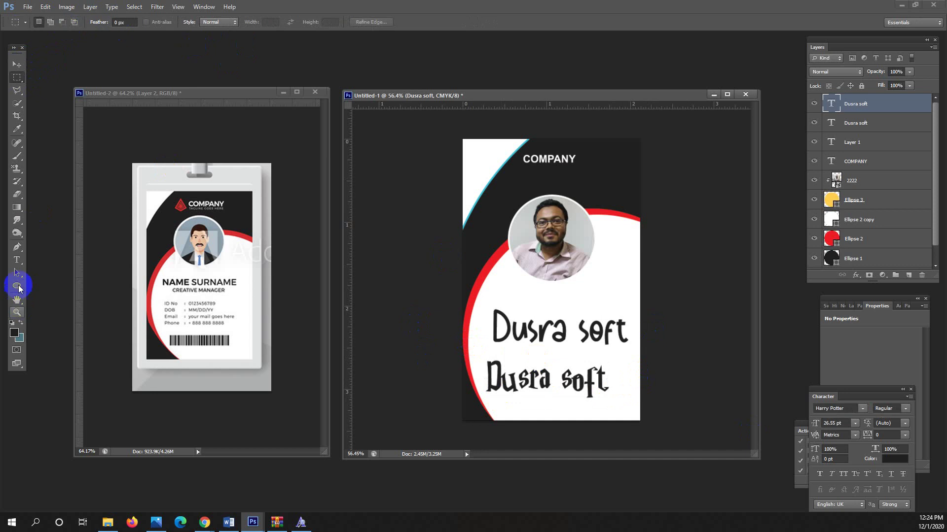
- Browse the installed fonts available for the Harry Potter text line up to the start of the list, leaving its font as is
left_click(16, 262)
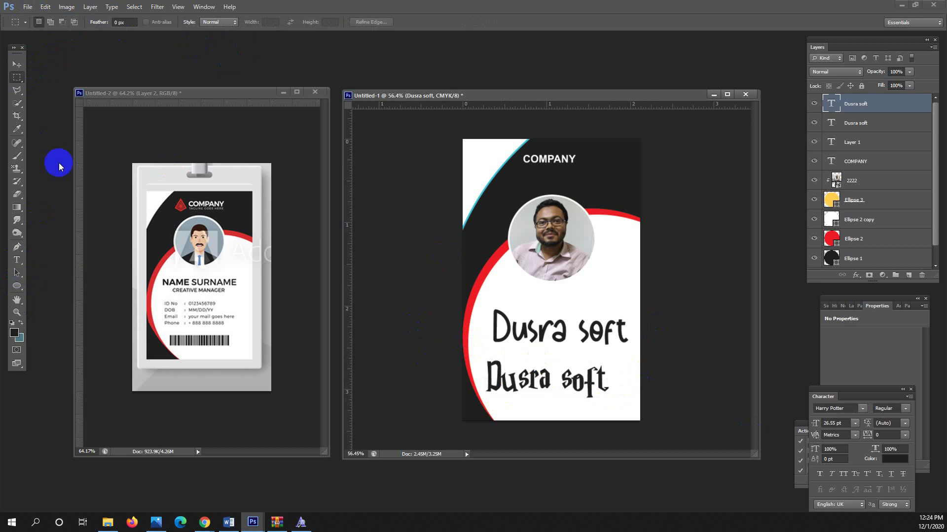
left_click(17, 261)
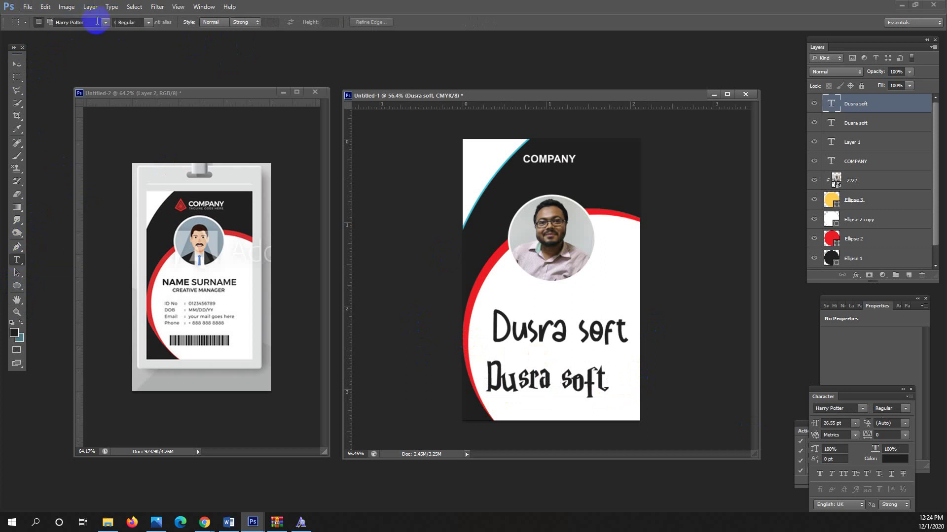
left_click(105, 23)
scroll(114, 89, "up", 20)
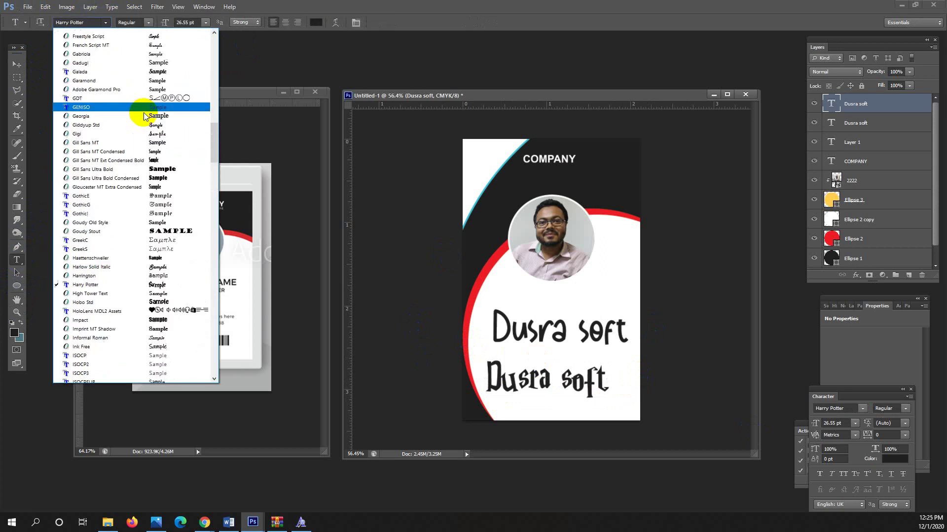
scroll(117, 123, "up", 20)
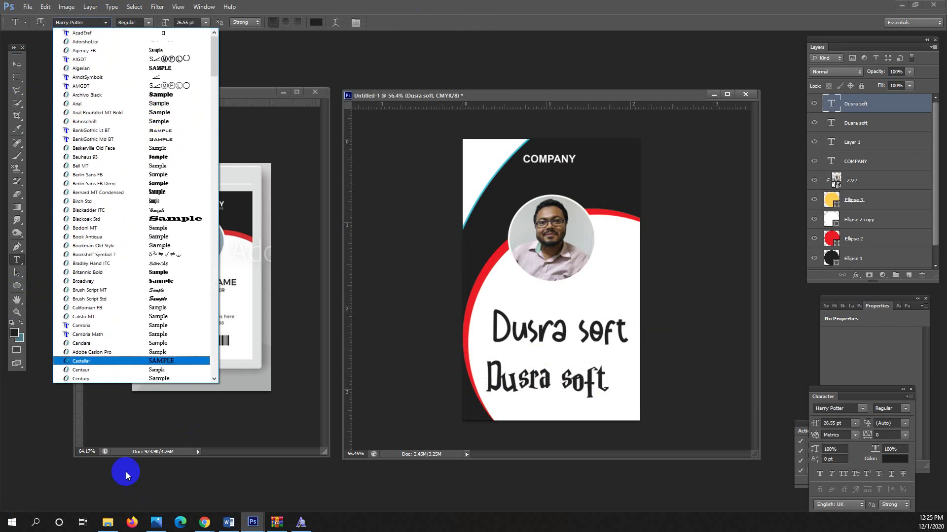
key("Escape")
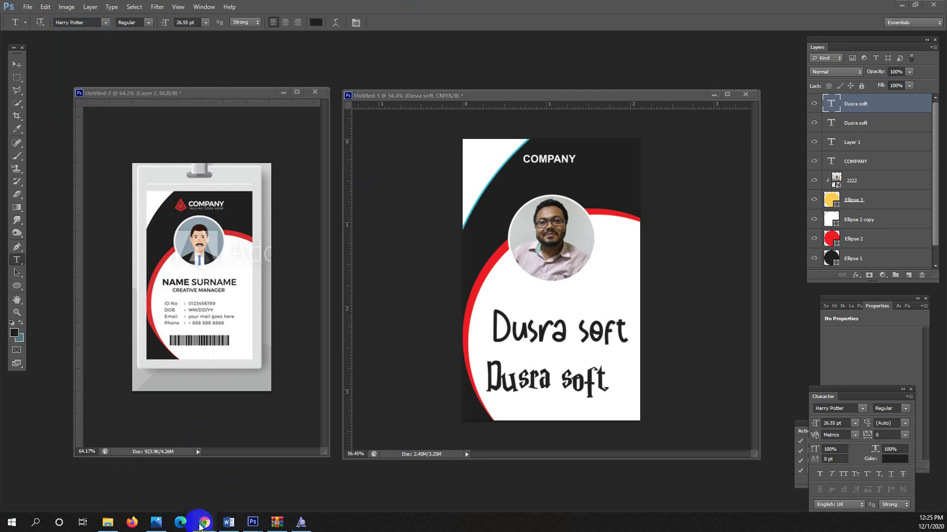
- Switch to Chrome and look through the "id card" image search results for card designs
left_click(205, 522)
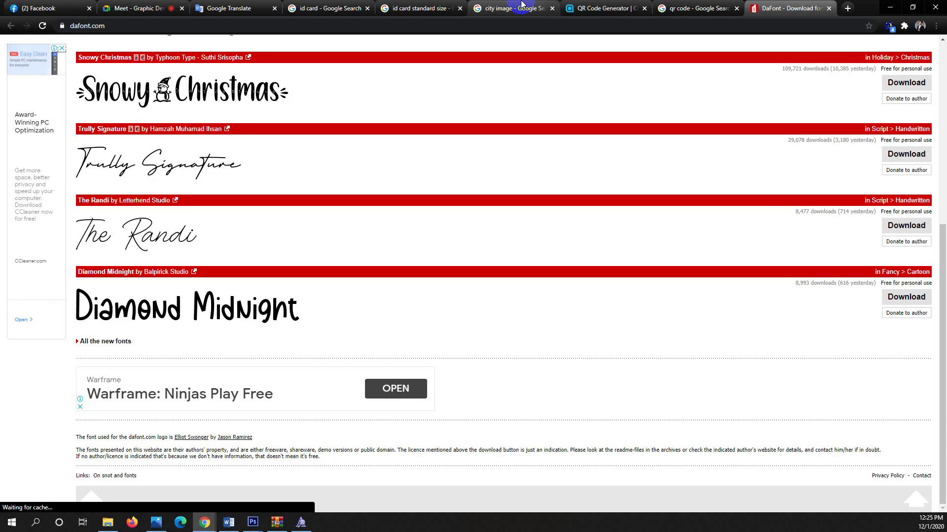
left_click(421, 8)
left_click(497, 5)
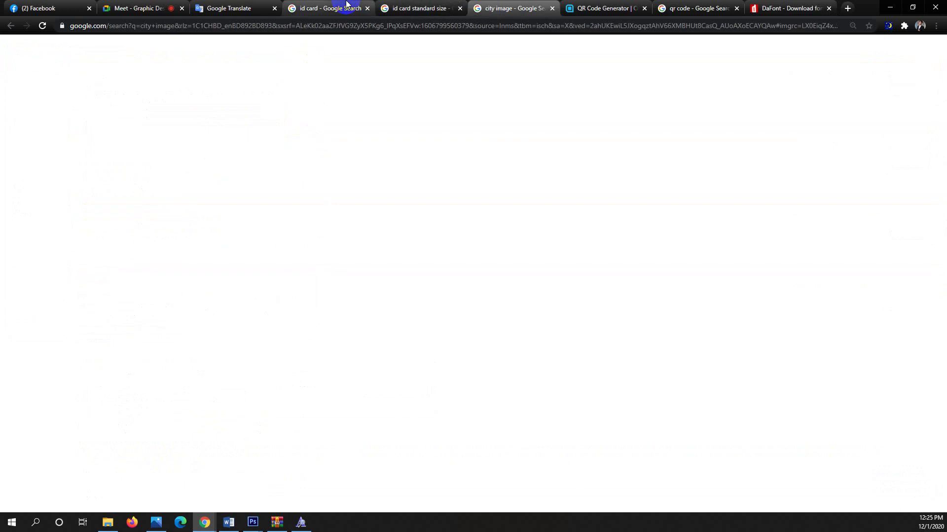
left_click(346, 5)
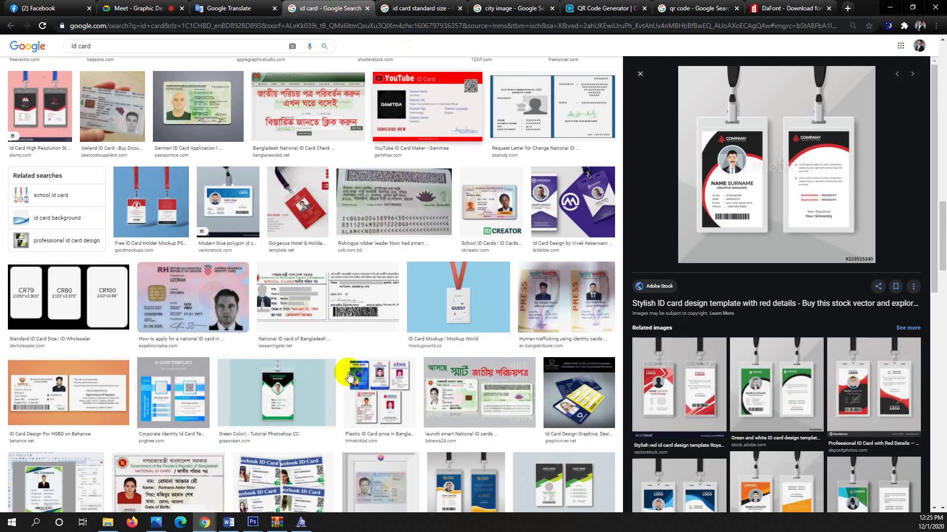
scroll(348, 378, "up", 8)
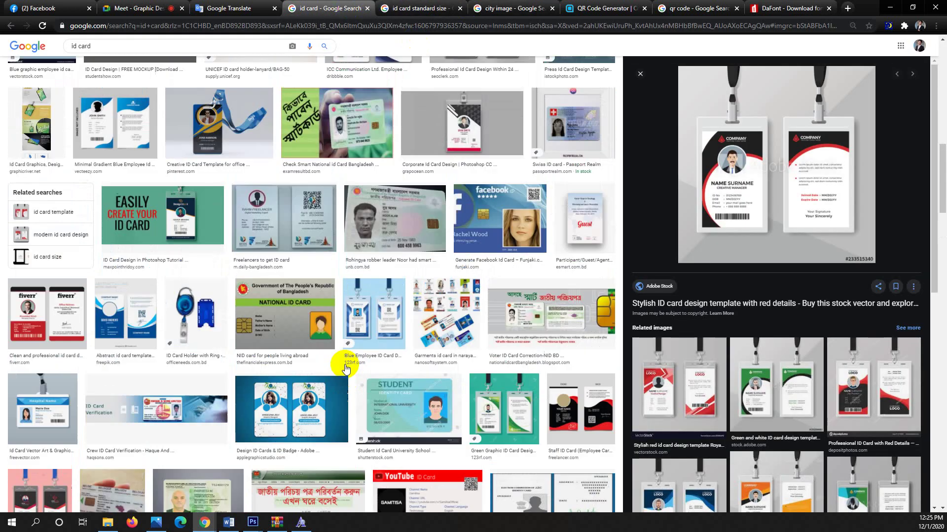
scroll(345, 369, "up", 2)
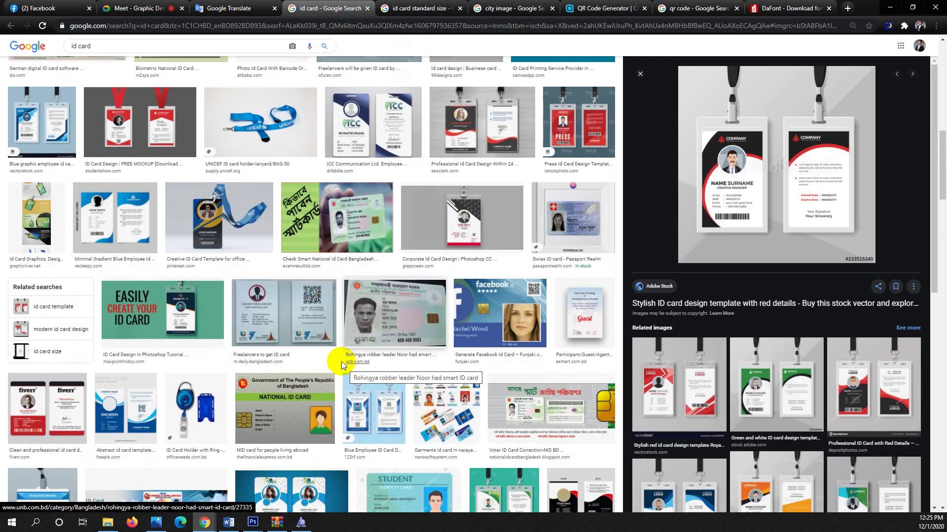